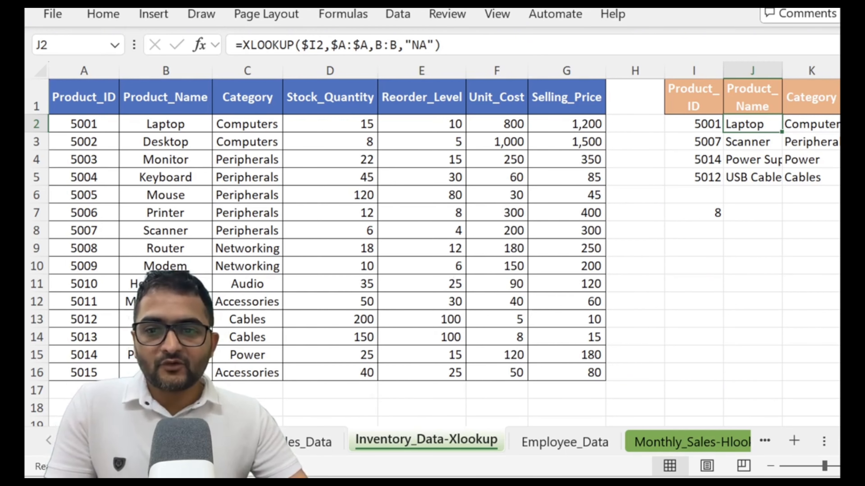
Step: Look through the Sales_Data and Monthly_Sales-Hlookup sheets, then examine the XLOOKUP results in J2 and J3 of Inventory_Data-Xlookup
click(207, 442)
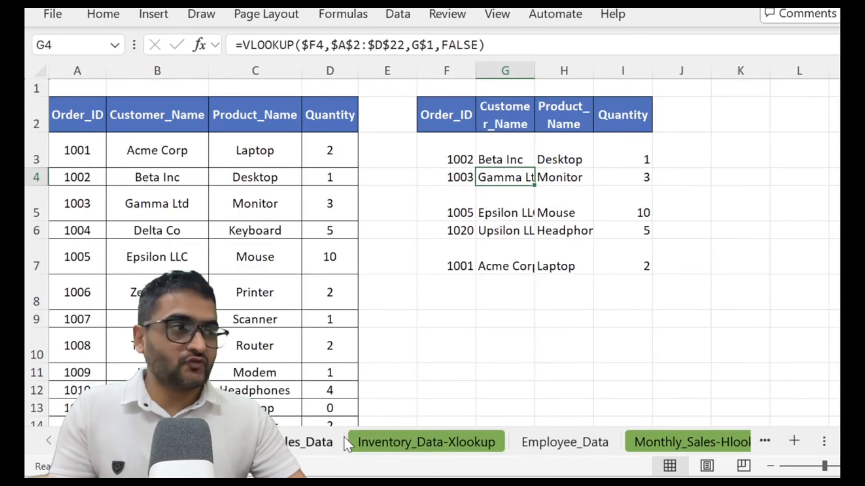
click(403, 442)
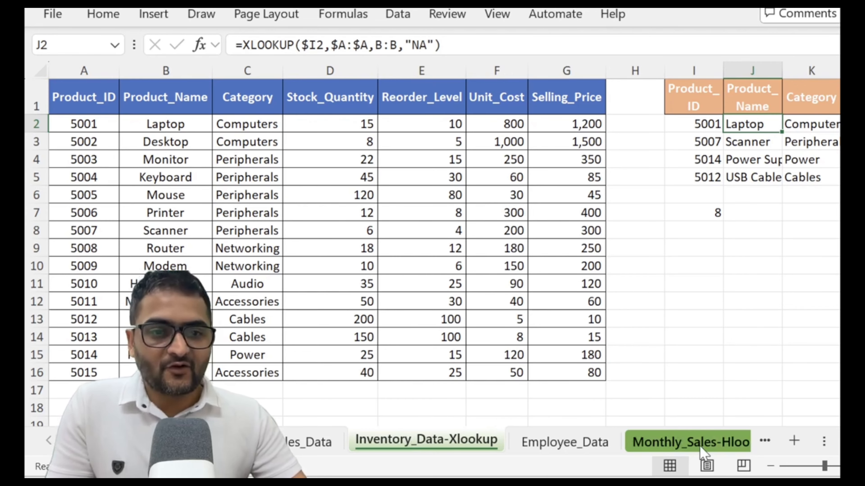
click(691, 442)
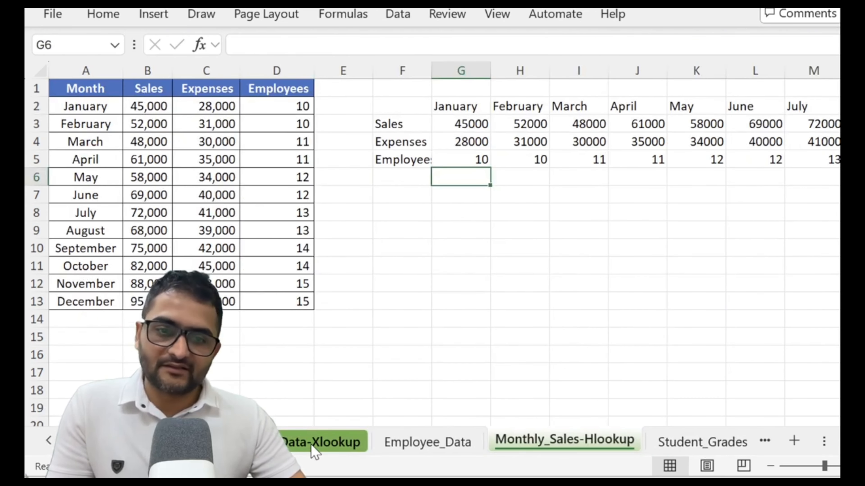
click(319, 444)
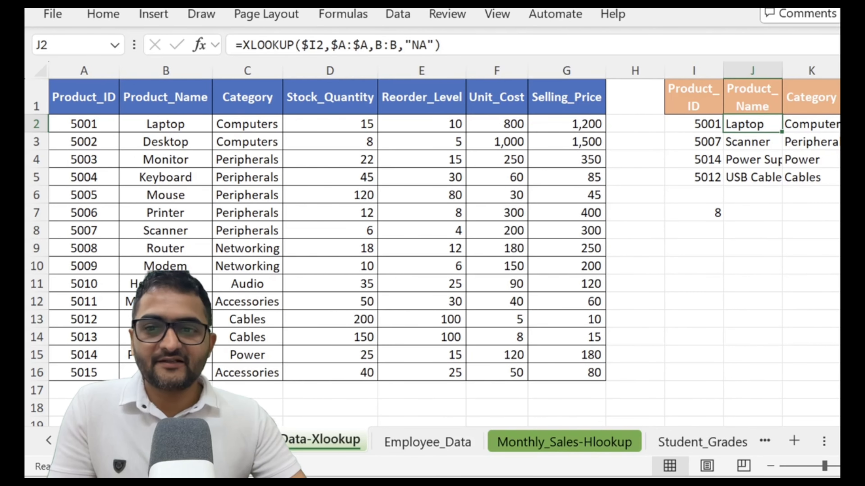
click(49, 441)
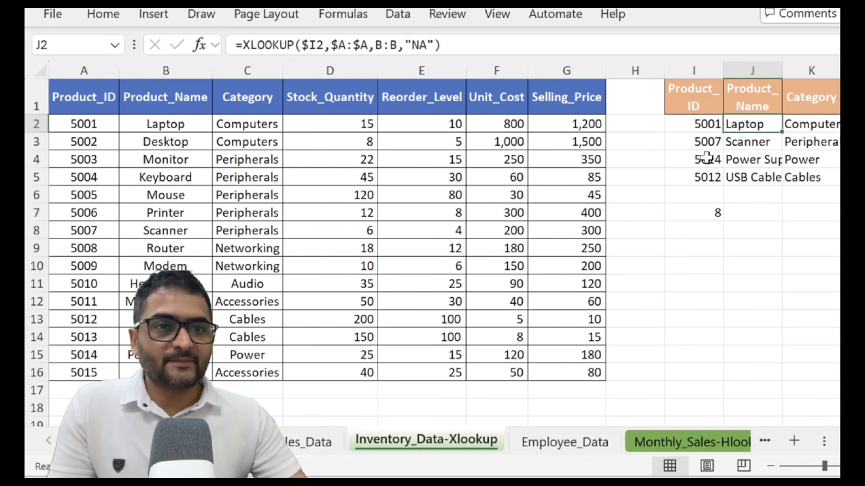
click(732, 143)
click(737, 126)
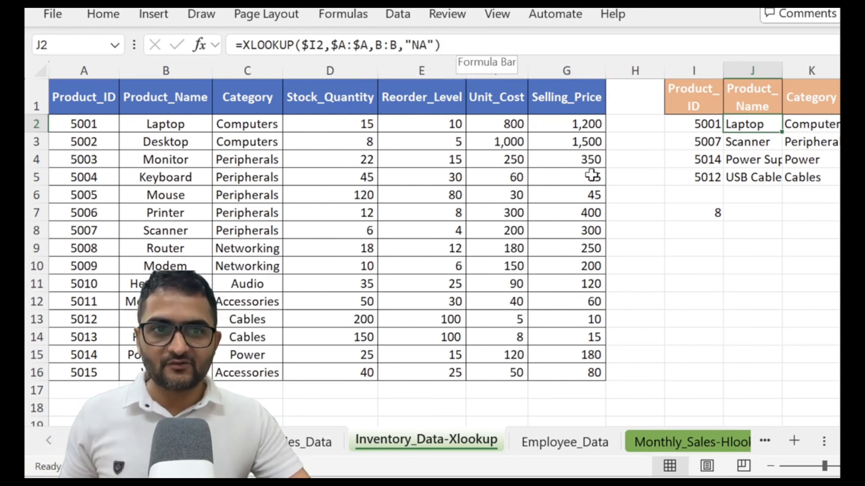
Step: Clear the lookup results in J3:O5 and K2:O2, leaving only the XLOOKUP formula in J2
drag(734, 141, 740, 177)
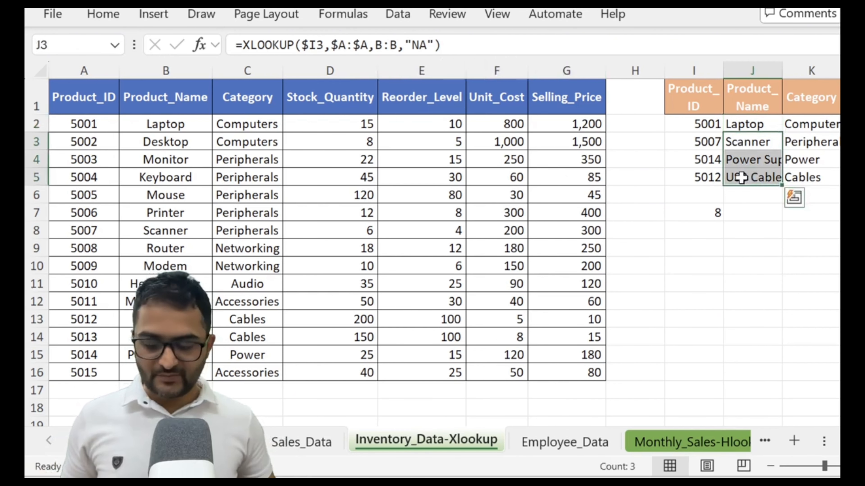
key(ctrl+shift+Right)
key(Delete)
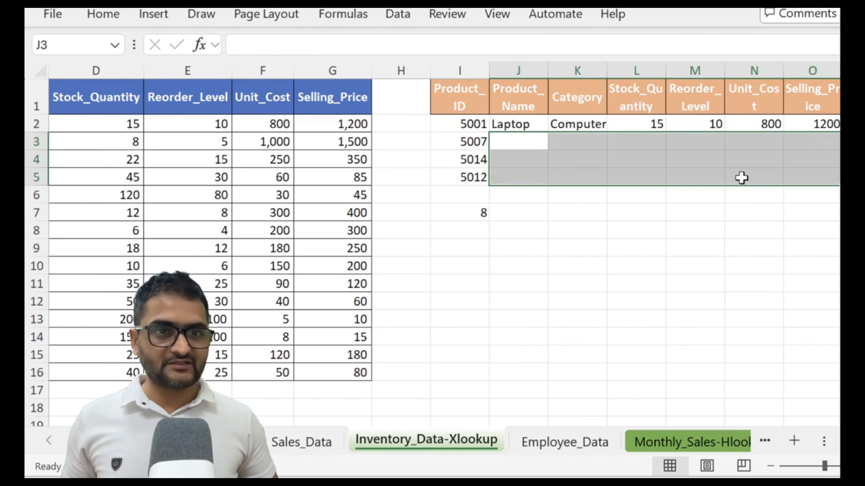
key(Up)
key(Right)
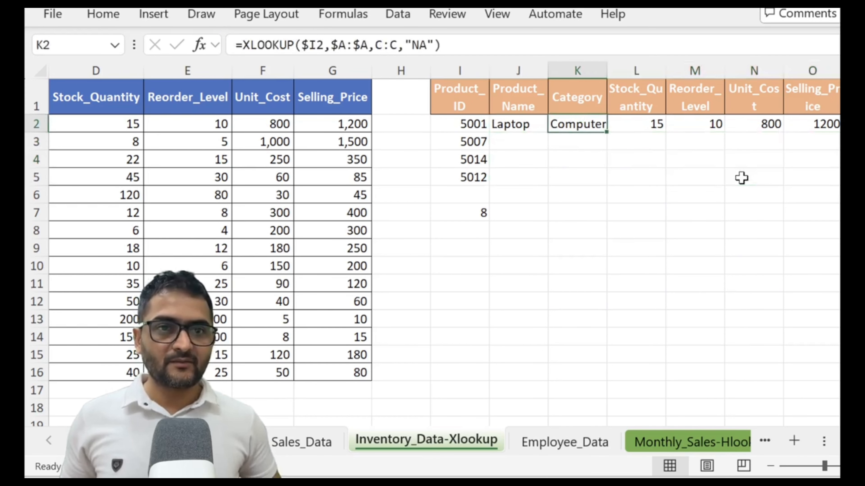
key(ctrl+shift+Right)
key(Delete)
Step: Fill the XLOOKUP formula from J2 across and down the range J2:O5
key(Left)
key(shift+Down)
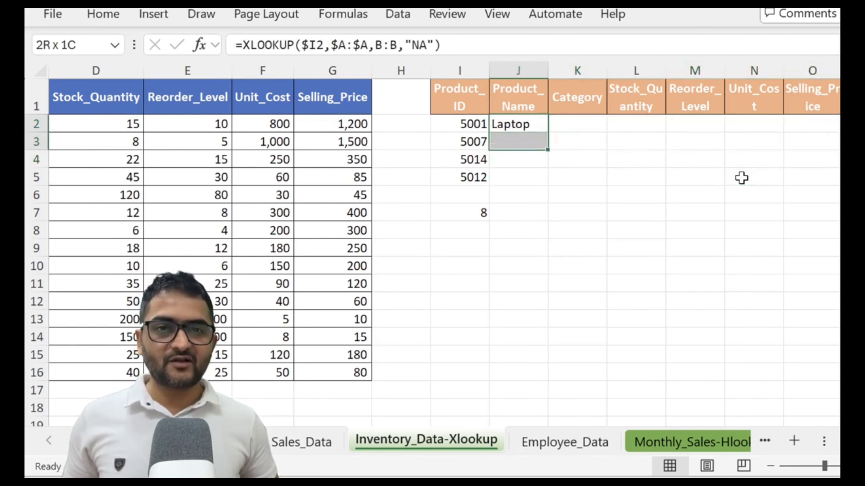
key(shift+Down)
key(shift+Down)
key(shift+Right)
key(shift+Right)
key(shift+Right)
key(shift+Right)
key(shift+Right)
key(shift+Right)
key(shift+Right)
key(shift+Right)
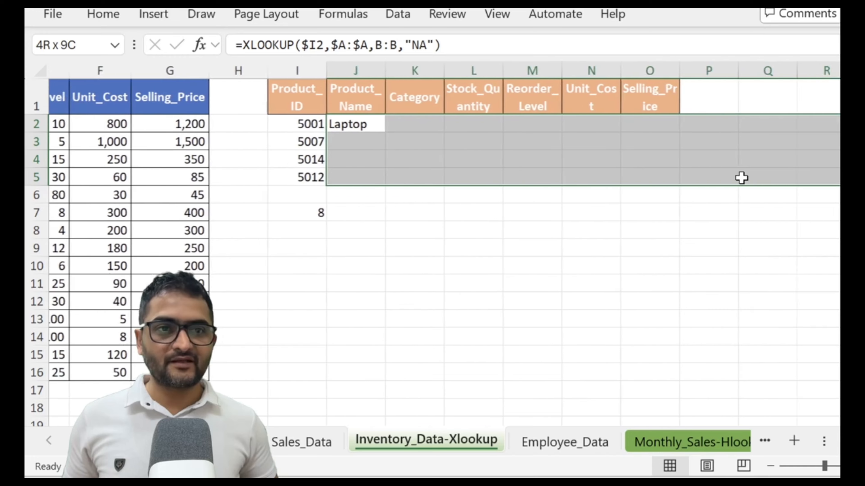
key(shift+Left)
key(shift+Left)
key(shift+Left)
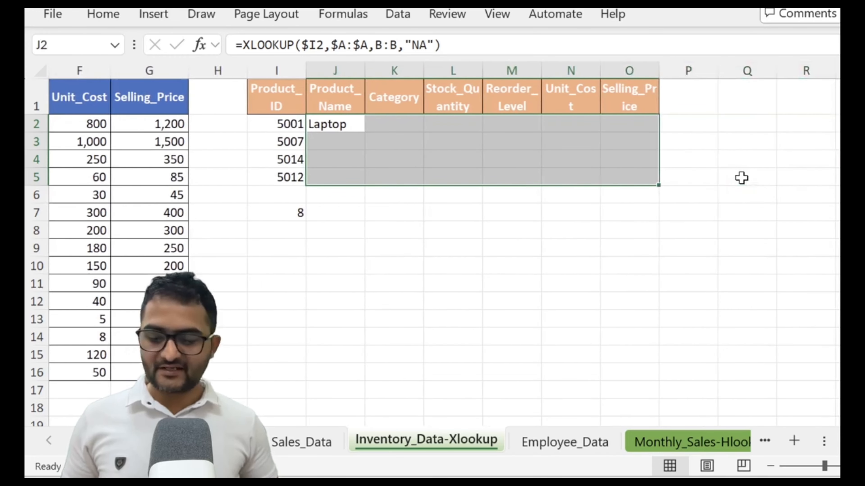
key(ctrl+r)
key(ctrl+d)
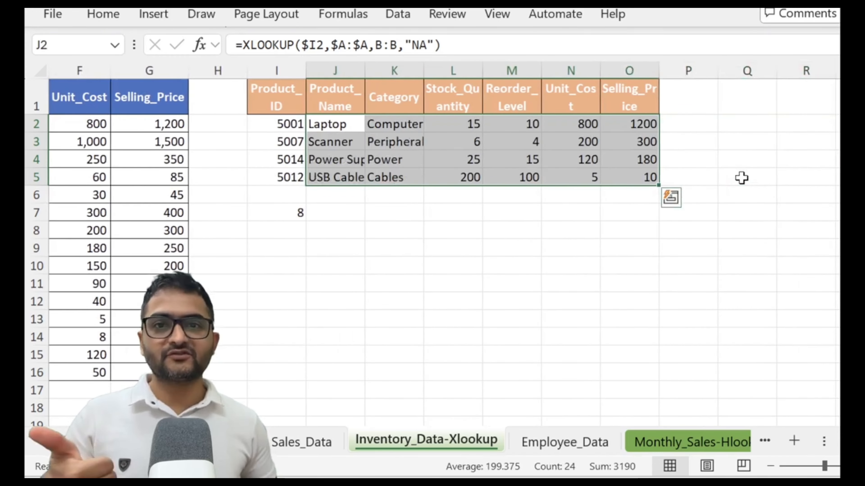
Step: Examine the first product row of the inventory table across to the lookup Product_ID in I2
key(Left)
key(Home)
key(Right)
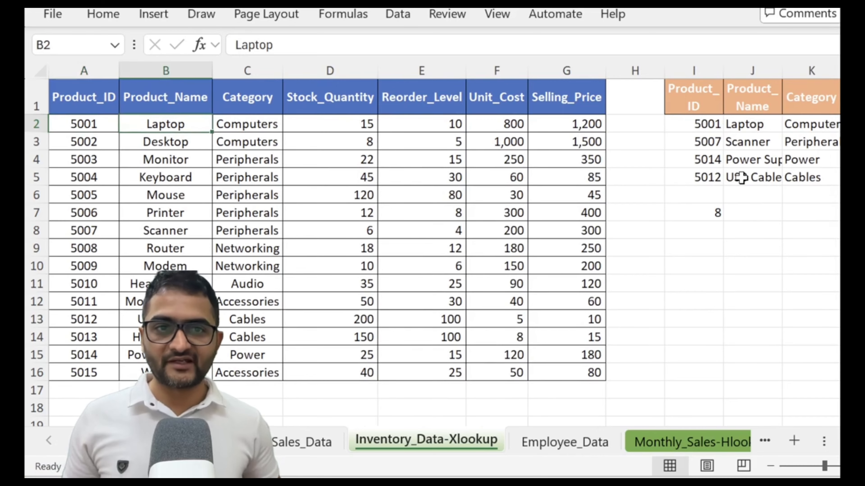
key(Right)
key(Right)
key(Right)
key(Right)
key(Right)
key(Right)
key(Right)
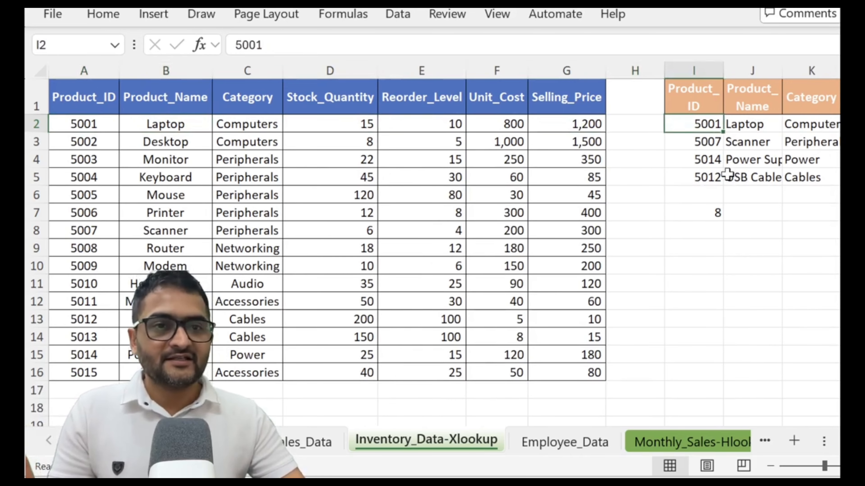
Step: Review the lookup_value, lookup_array, return_array and if_not_found arguments of the XLOOKUP formula in J2 without changing it
click(746, 126)
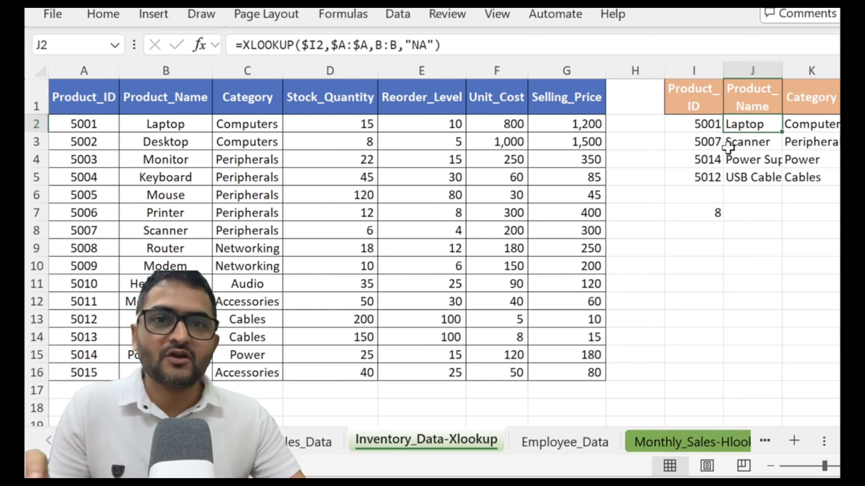
click(744, 143)
click(738, 124)
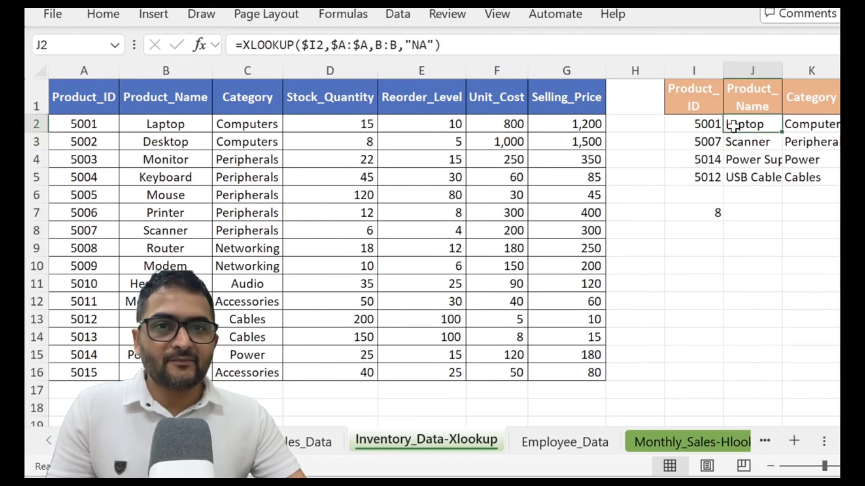
click(435, 45)
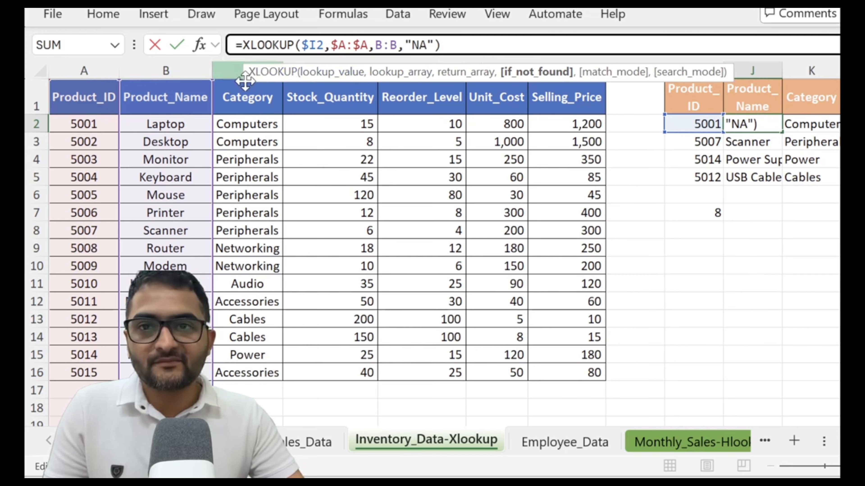
drag(244, 83, 243, 98)
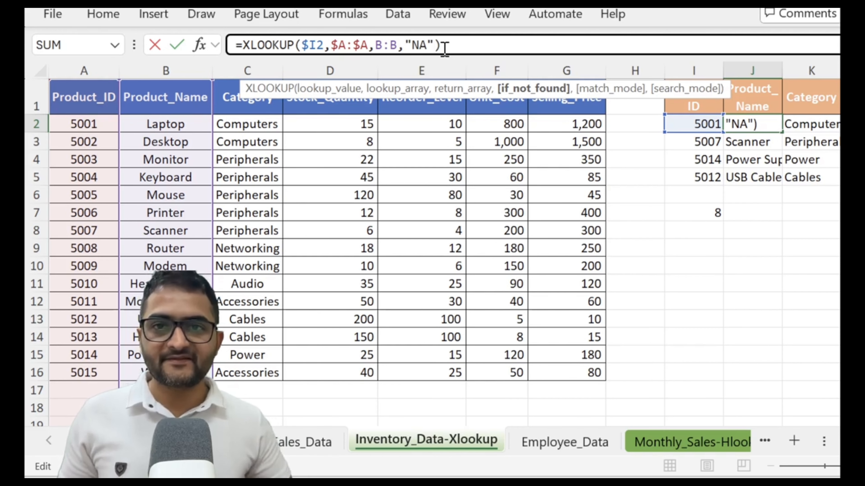
click(321, 51)
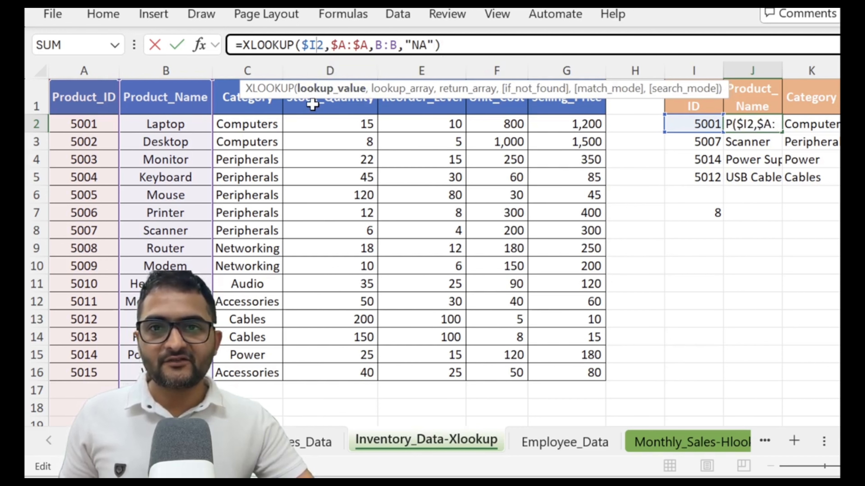
click(268, 45)
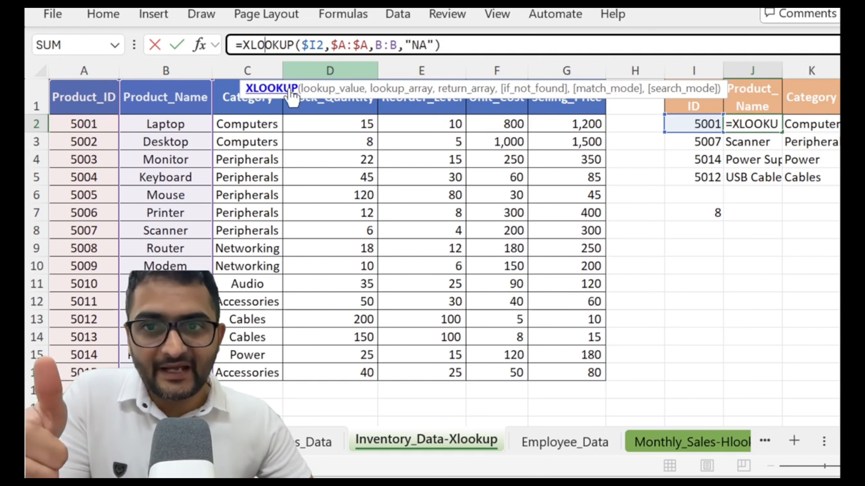
click(313, 46)
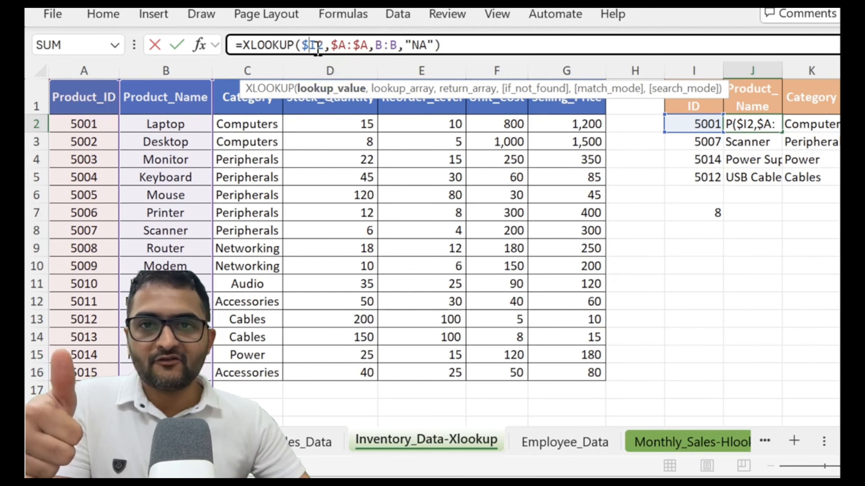
click(350, 46)
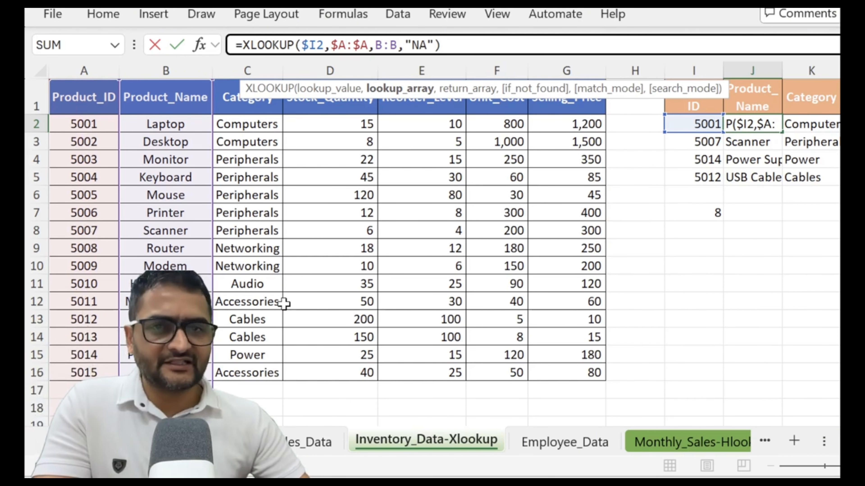
click(390, 45)
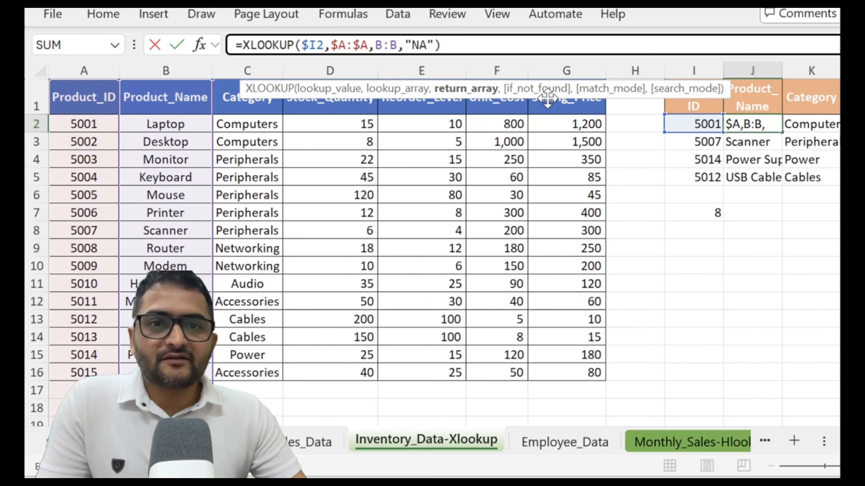
click(414, 44)
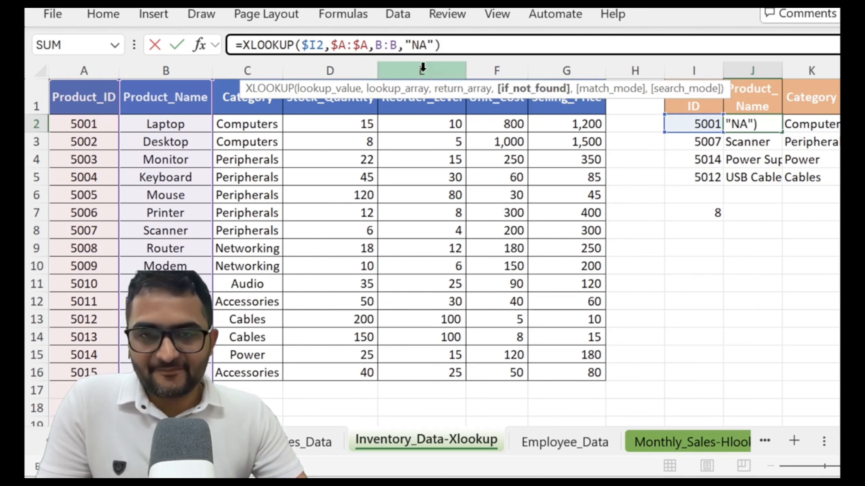
key(Return)
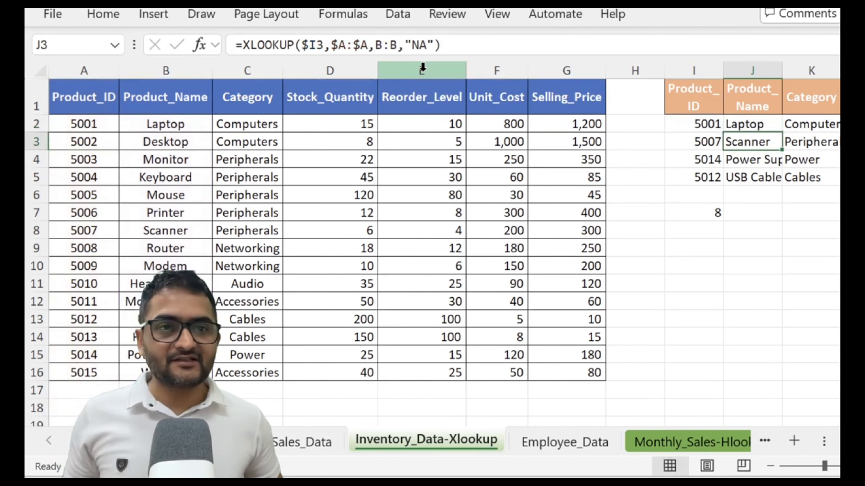
Step: Set the lookup Product_ID in I2 to 5000 and check the resulting Product_Name lookup
key(Up)
key(Left)
text(500)
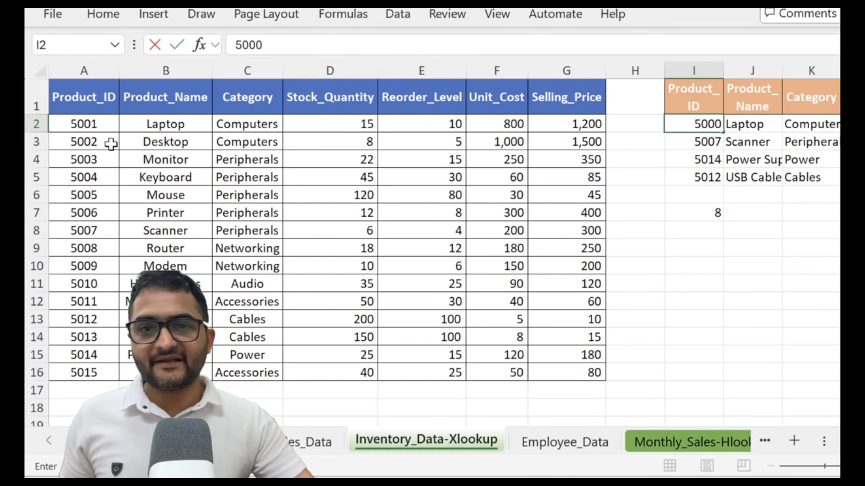
key(Return)
key(Up)
key(Right)
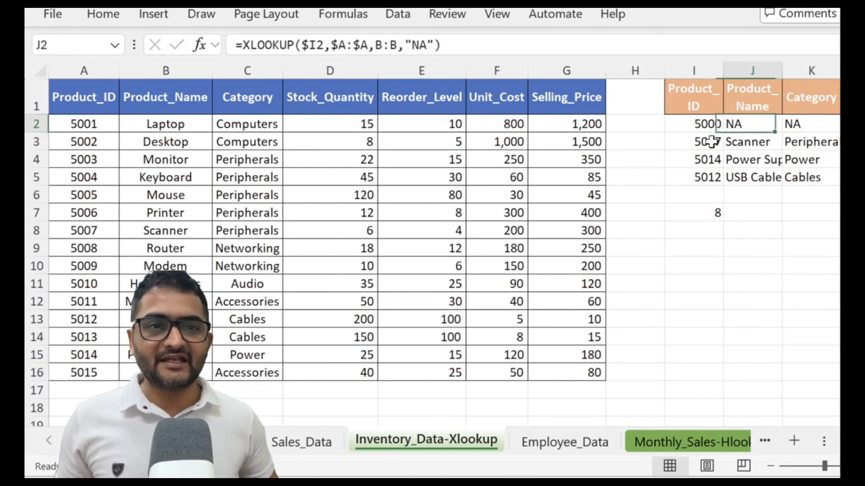
key(Left)
key(Left)
key(Right)
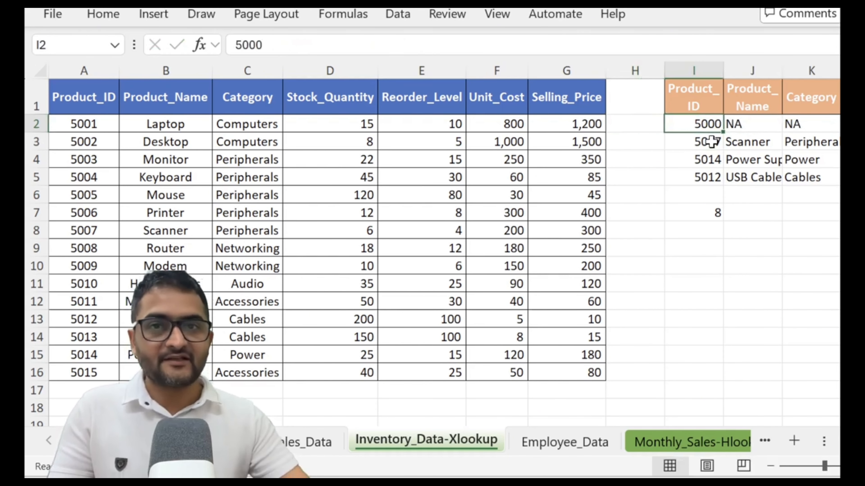
Step: Replace the if_not_found argument "NA" with 0 in the XLOOKUP formula in J2
click(746, 125)
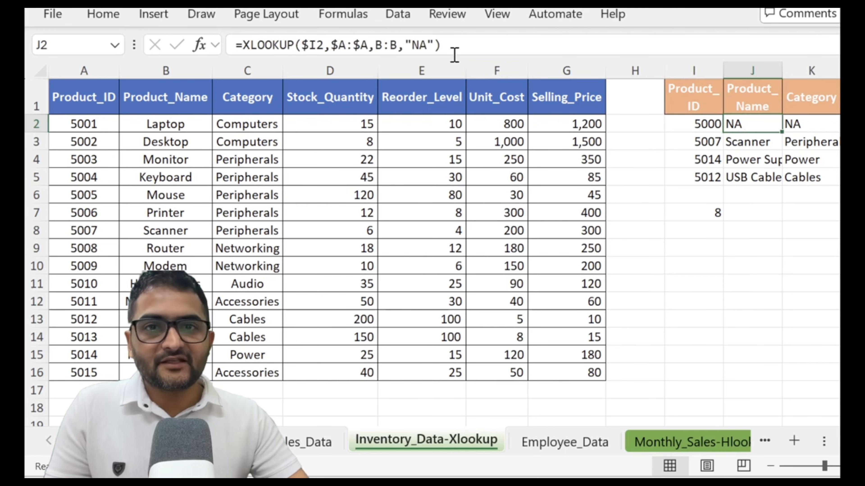
click(439, 48)
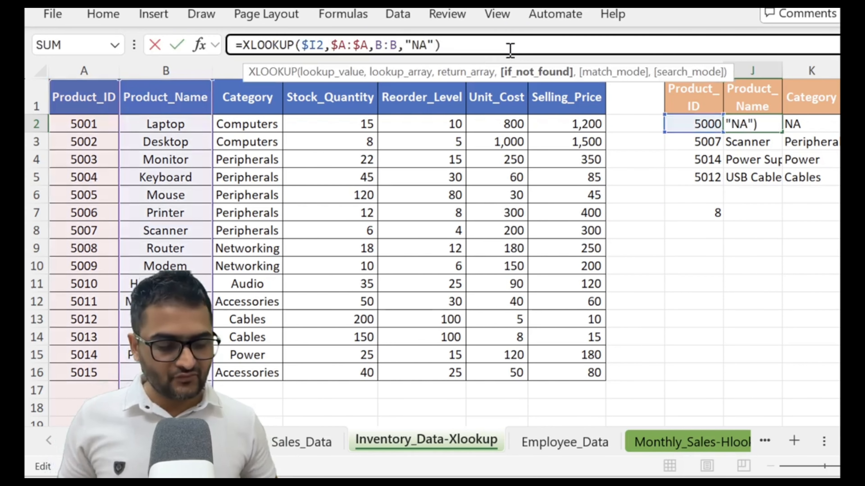
key(BackSpace)
key(BackSpace)
key(BackSpace)
key(BackSpace)
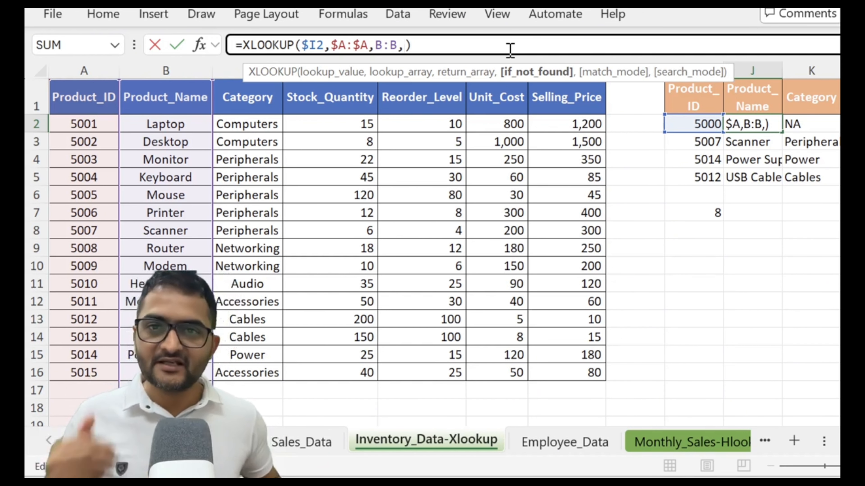
text(0)
key(Return)
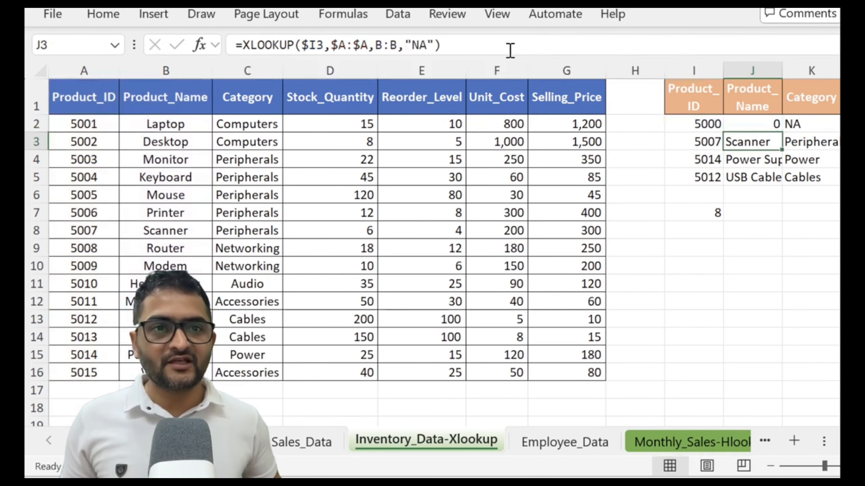
key(Up)
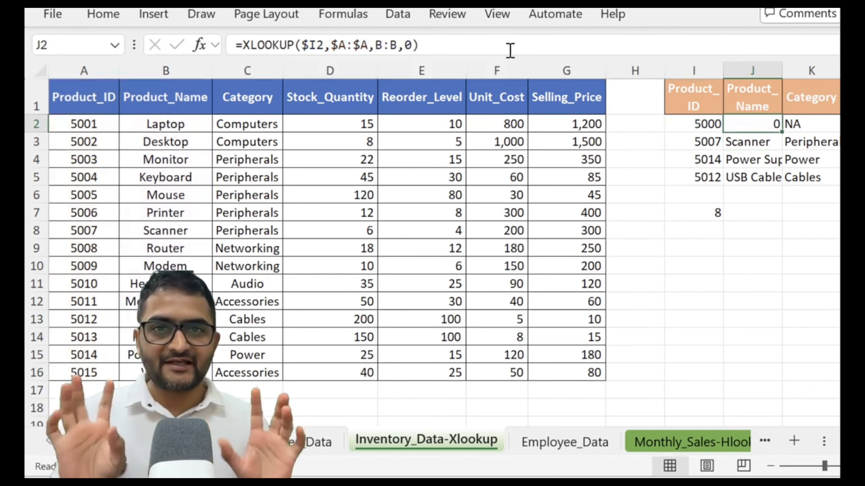
Step: Add 0 (exact match) as the match_mode argument of the XLOOKUP formula in J2
click(404, 45)
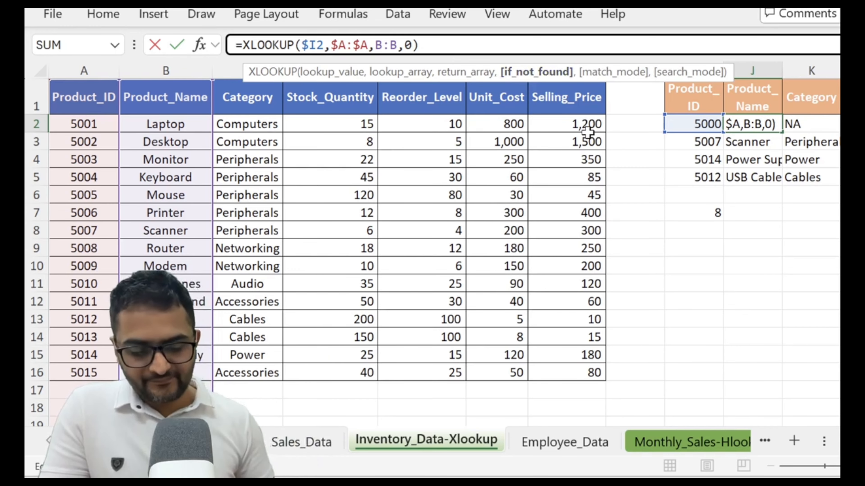
text(,)
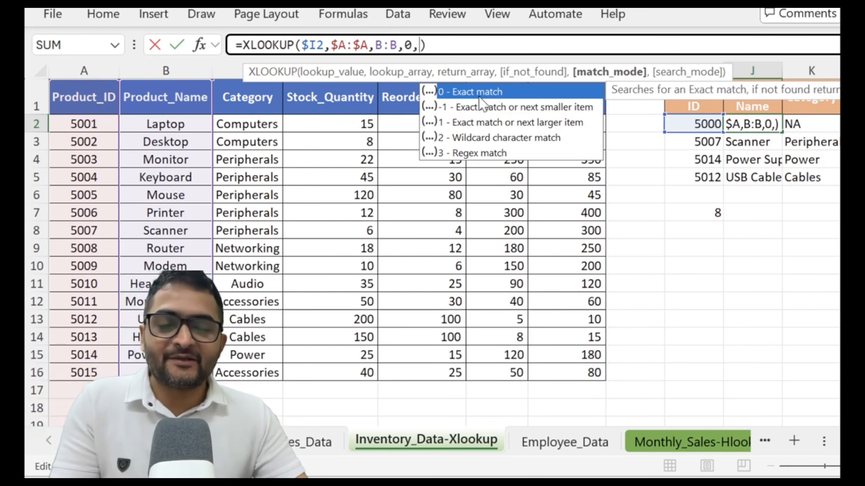
click(422, 48)
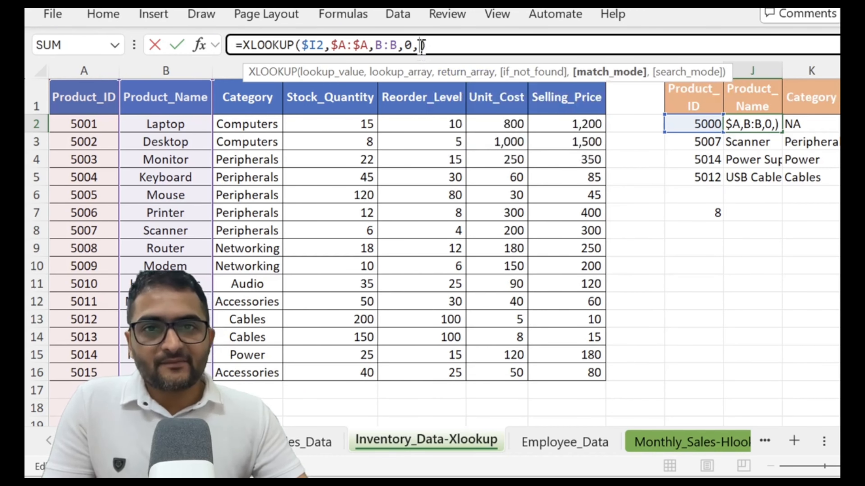
key(BackSpace)
text(,)
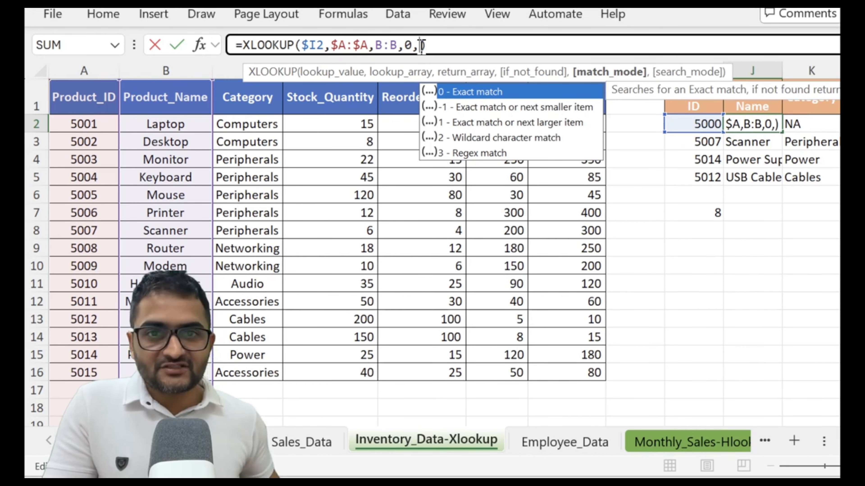
text(0)
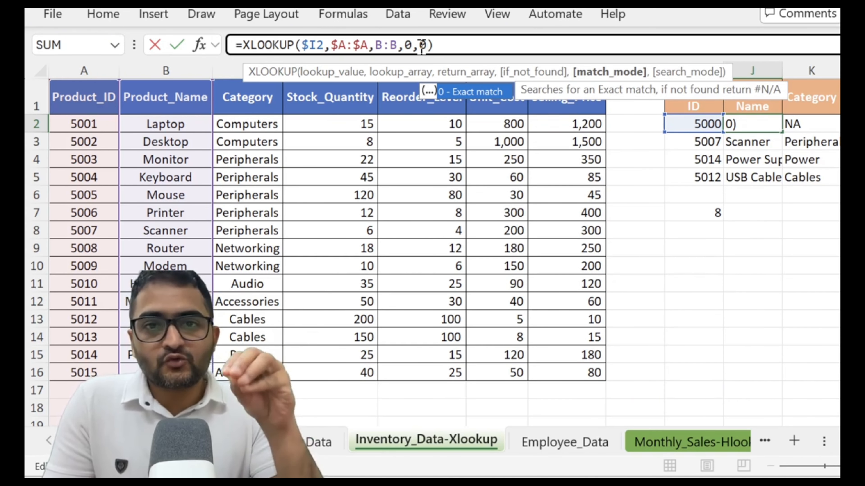
key(Return)
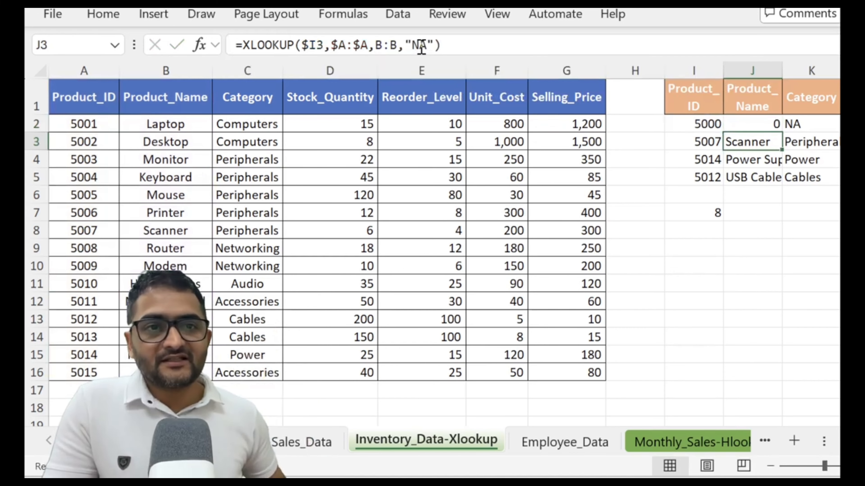
key(Up)
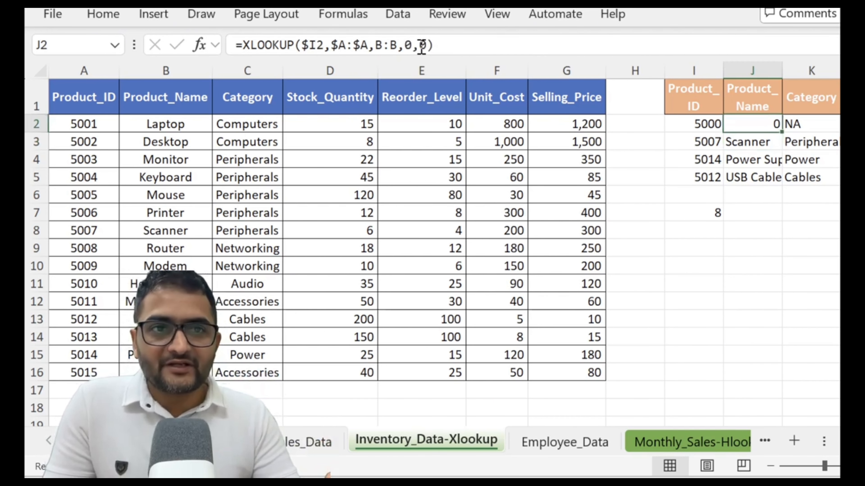
Step: Test the lookup by setting the Product_ID in I2 to 5001, and return it to 5000
key(Left)
text(5001)
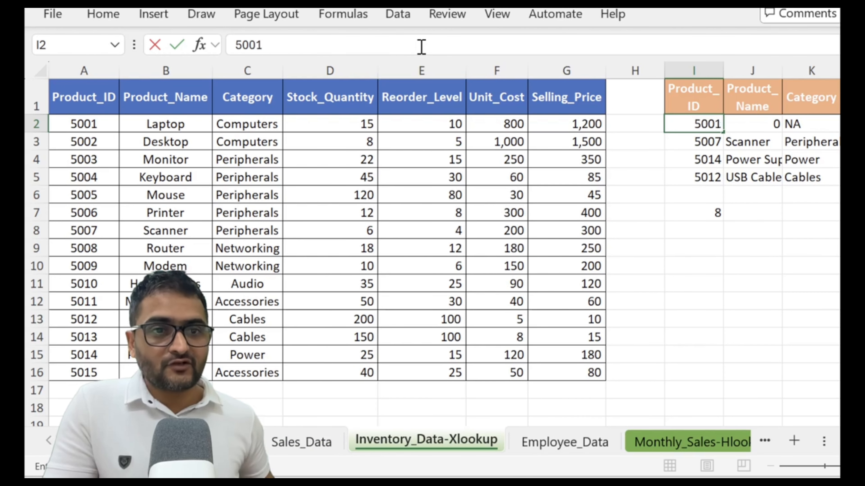
key(Return)
key(Up)
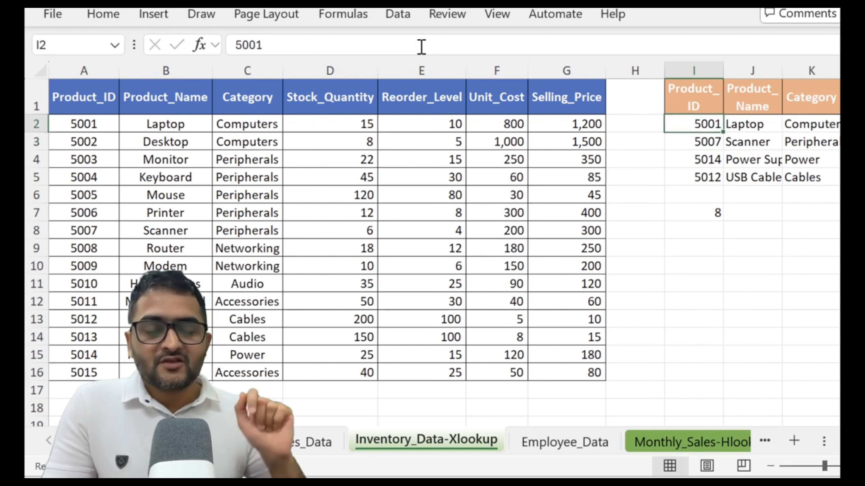
text(50)
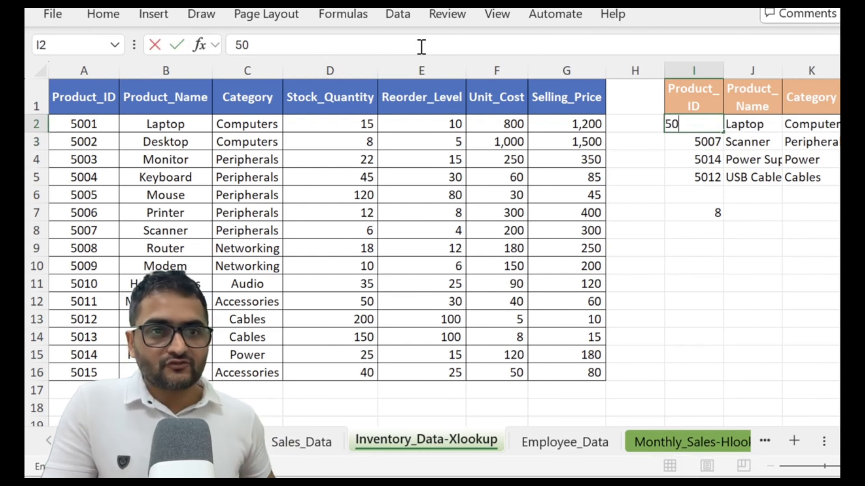
key(Return)
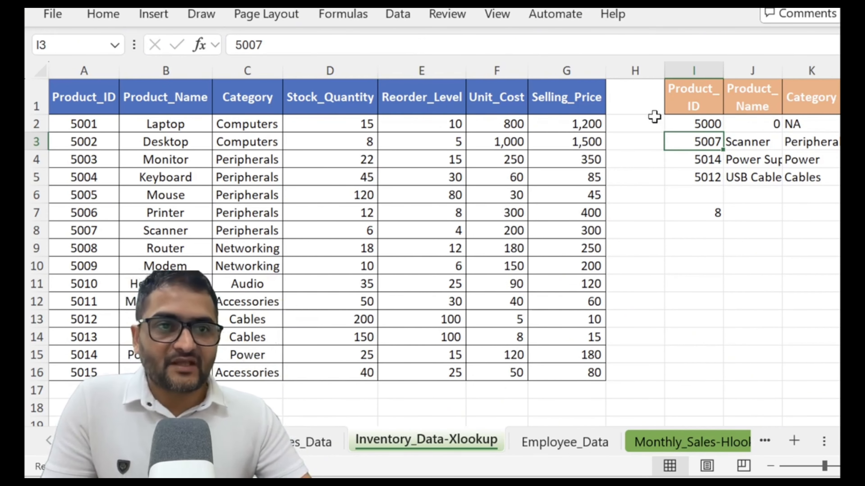
Step: Clear the other lookup formulas in J3:O5 and K2:O2, keeping only the XLOOKUP formula in J2
click(749, 126)
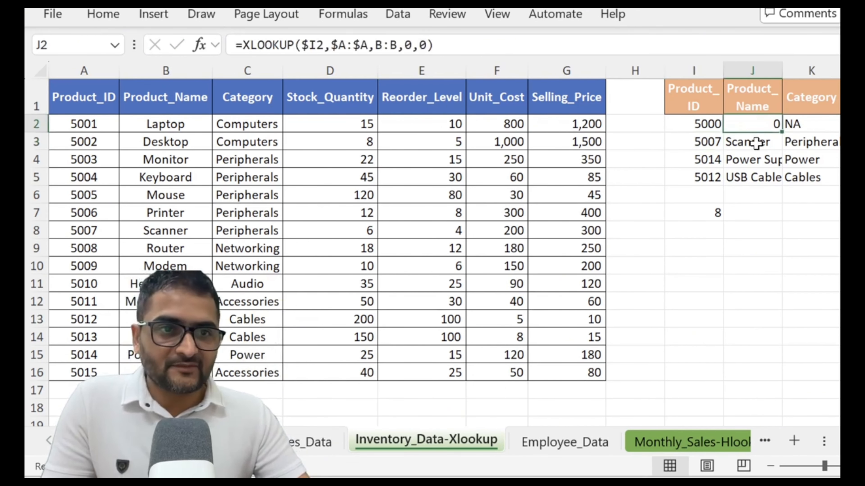
drag(753, 141, 763, 174)
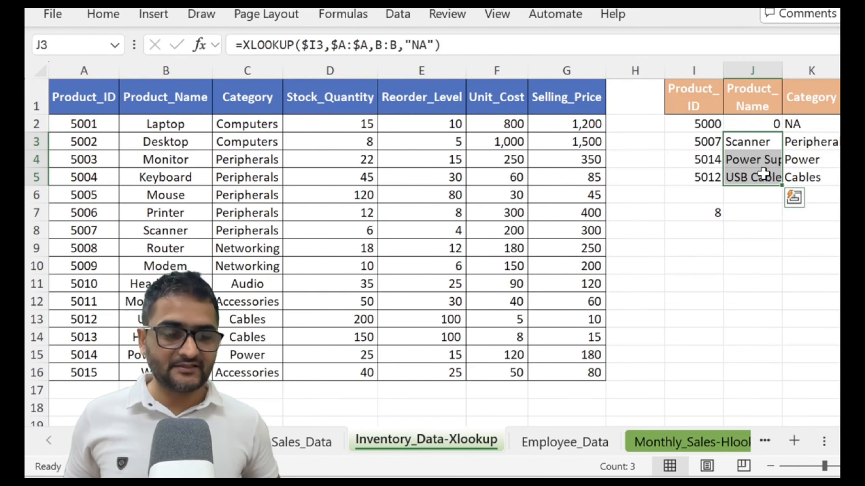
key(ctrl+shift+Right)
key(Delete)
key(Up)
key(Right)
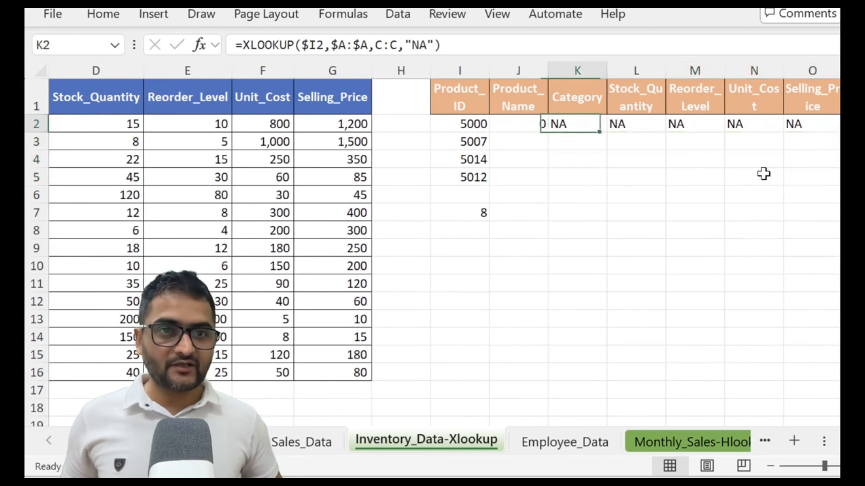
key(ctrl+shift+Right)
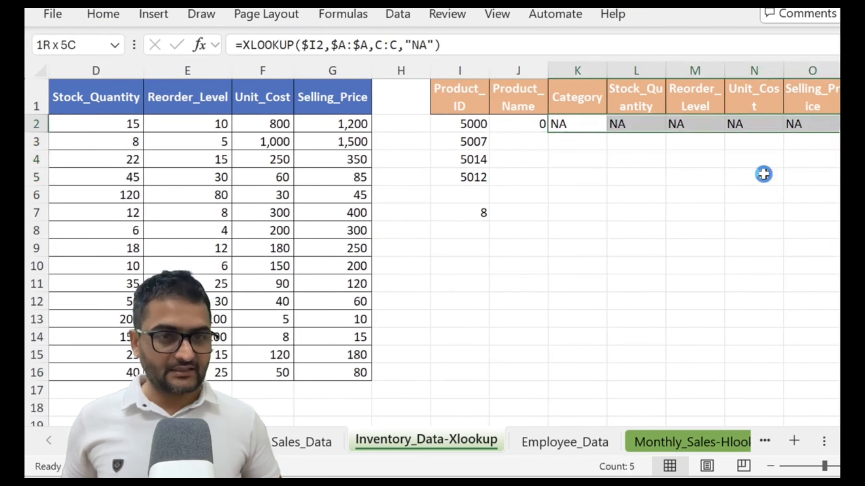
key(Delete)
Step: Highlight the XLOOKUP cell J2 with a yellow fill
key(Left)
key(Left)
key(Left)
key(Left)
key(Left)
key(Home)
key(Right)
key(Right)
key(Right)
key(Right)
key(Right)
key(Right)
key(Right)
key(Right)
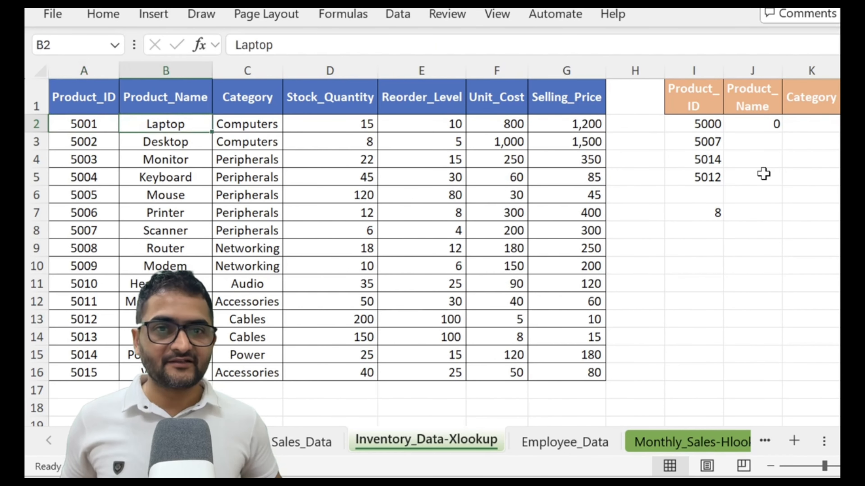
key(Right)
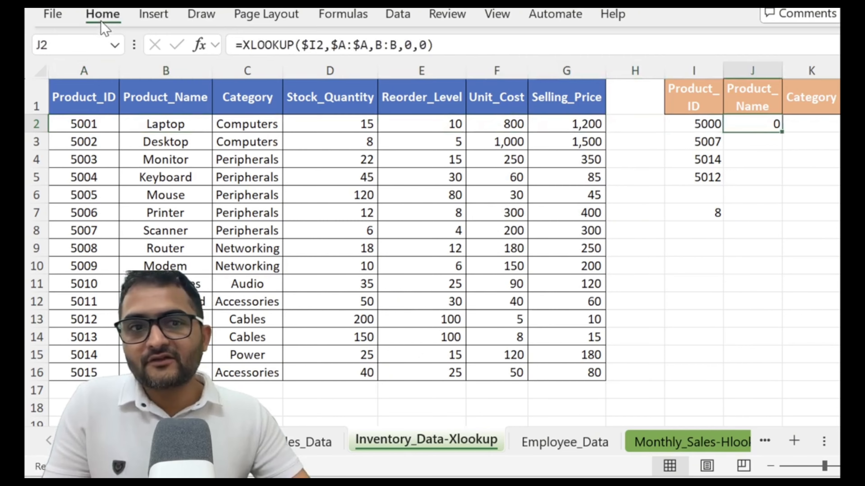
click(102, 14)
click(209, 89)
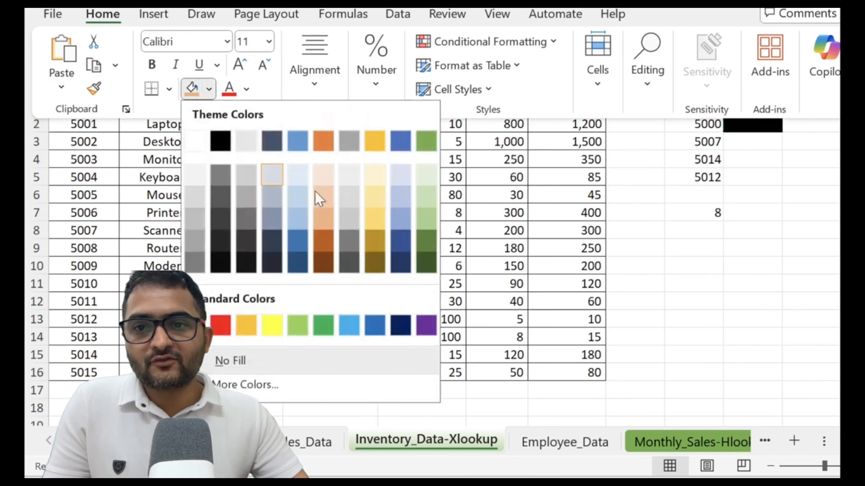
click(270, 328)
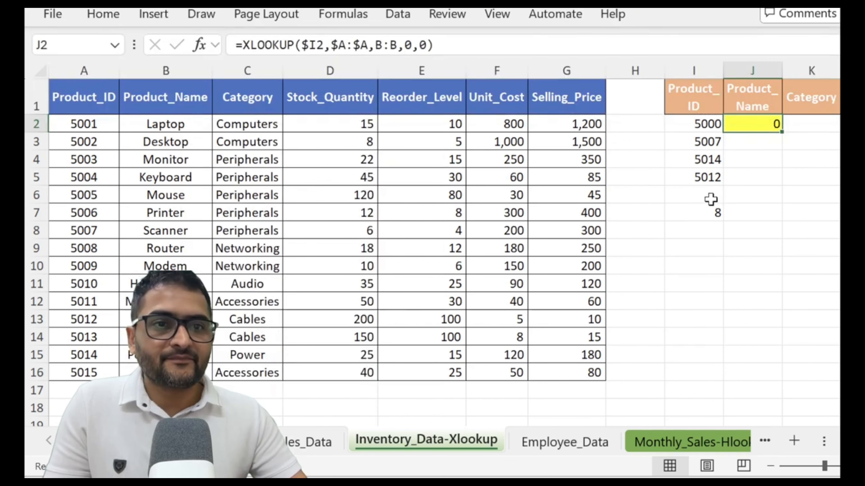
click(725, 193)
click(756, 131)
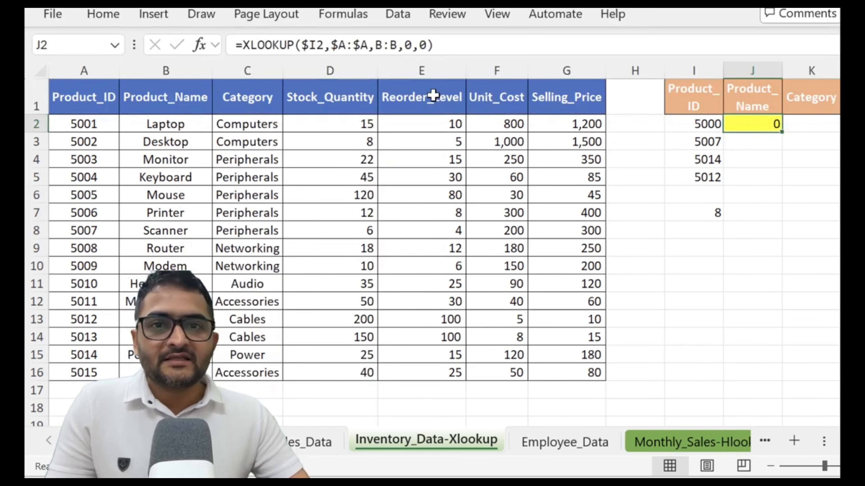
Step: Change the match_mode argument of the XLOOKUP in J2 to -1 (exact match or next smaller item) and check the result
click(446, 47)
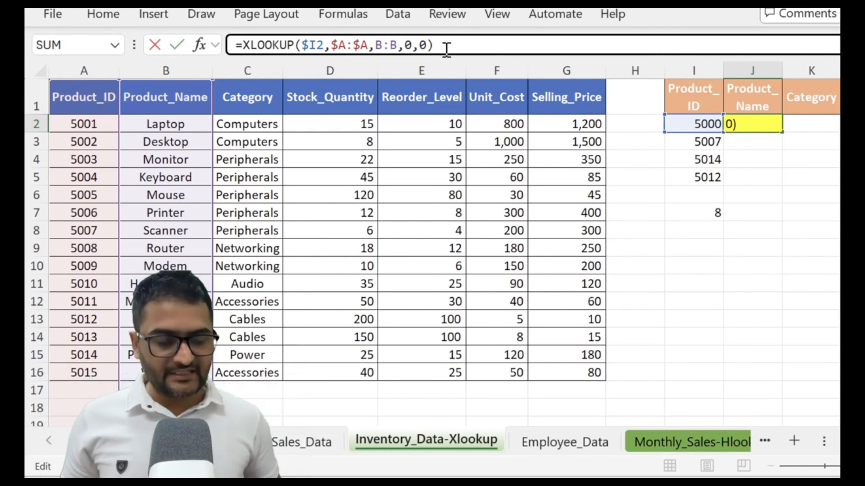
key(Left)
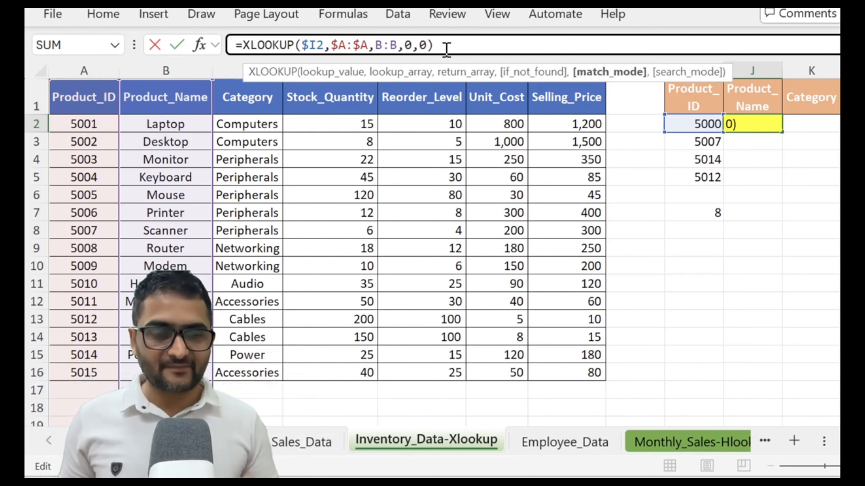
key(BackSpace)
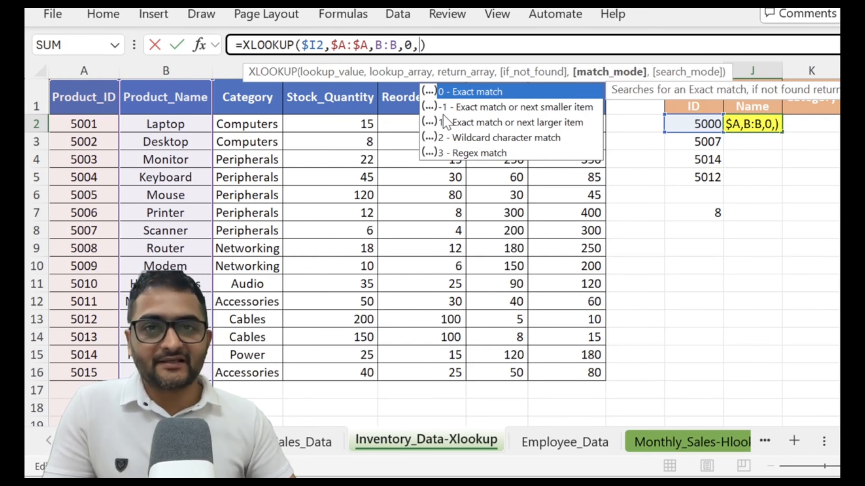
text(-1)
key(Return)
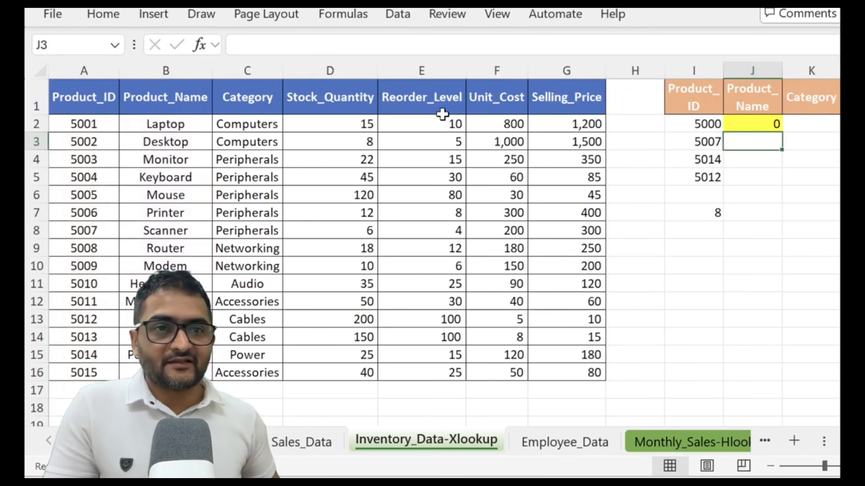
key(Up)
key(Left)
key(Right)
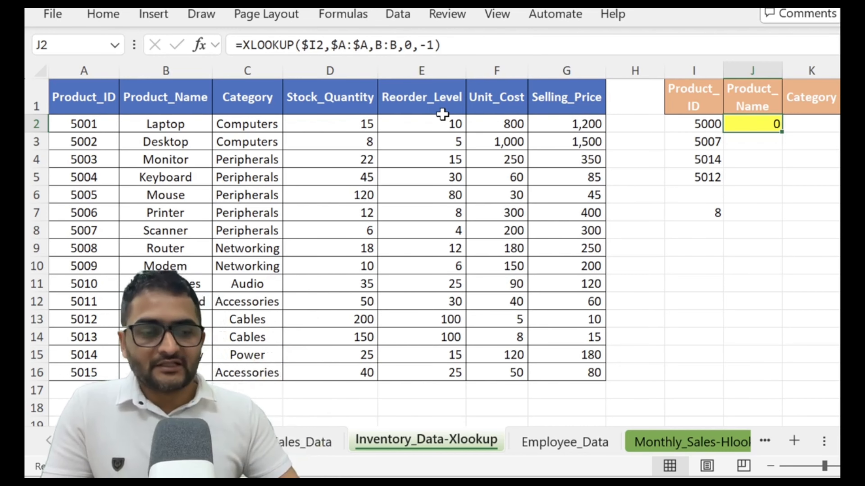
Step: Set the match_mode argument of the XLOOKUP in J2 to 1 (exact match or next larger item)
click(435, 48)
key(BackSpace)
key(BackSpace)
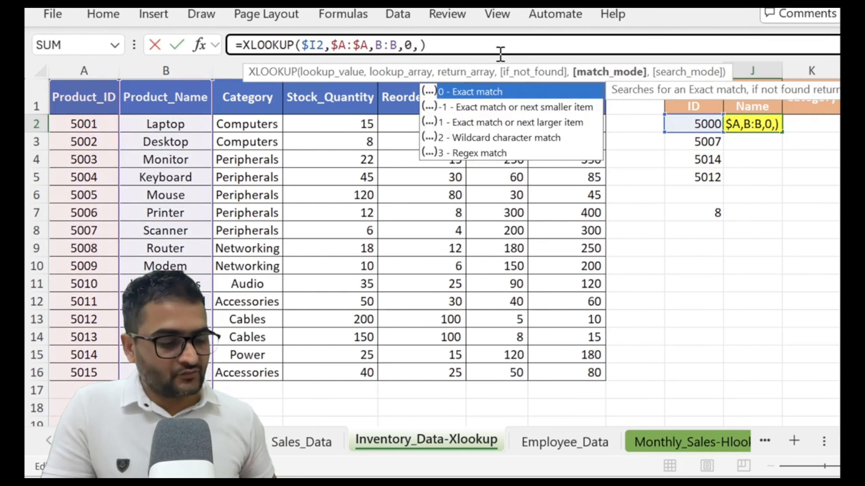
text(+1)
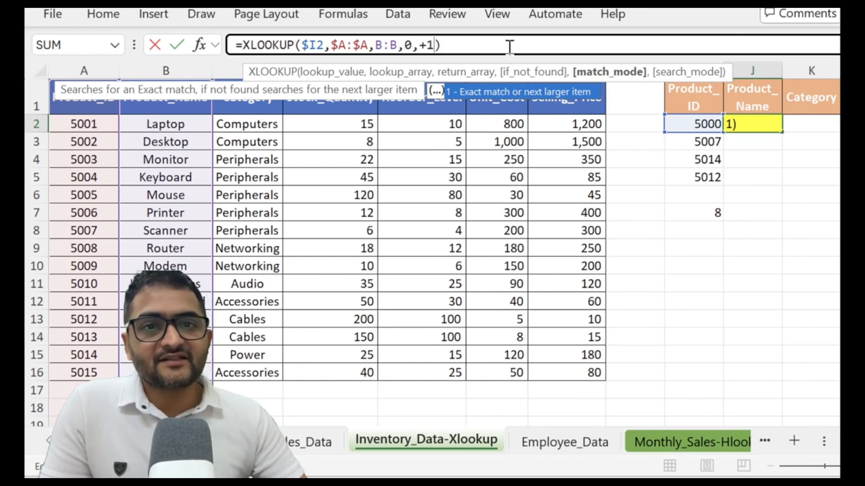
key(Return)
key(Up)
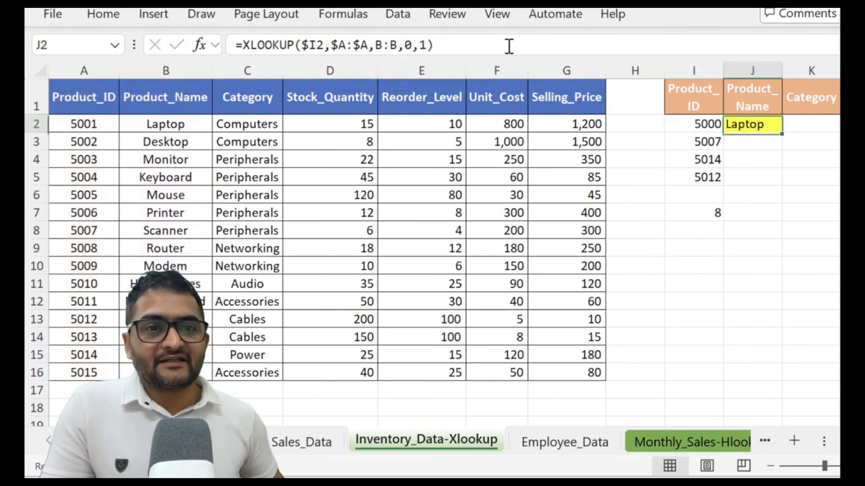
Step: Compare the lookup Product_ID in I2 and the result in J2 with the first product row of the inventory table
click(718, 122)
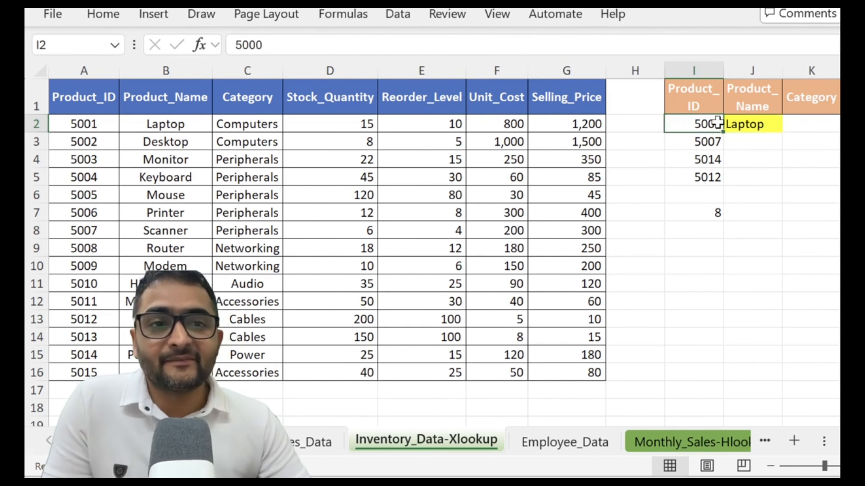
click(729, 125)
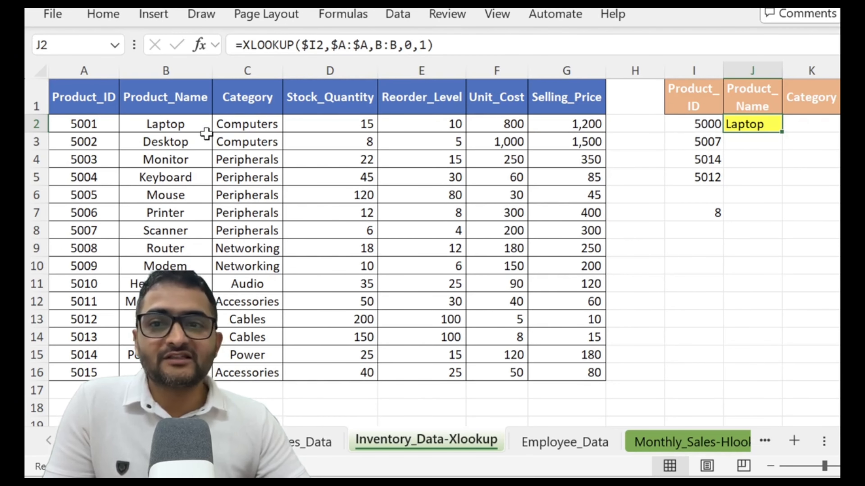
click(83, 129)
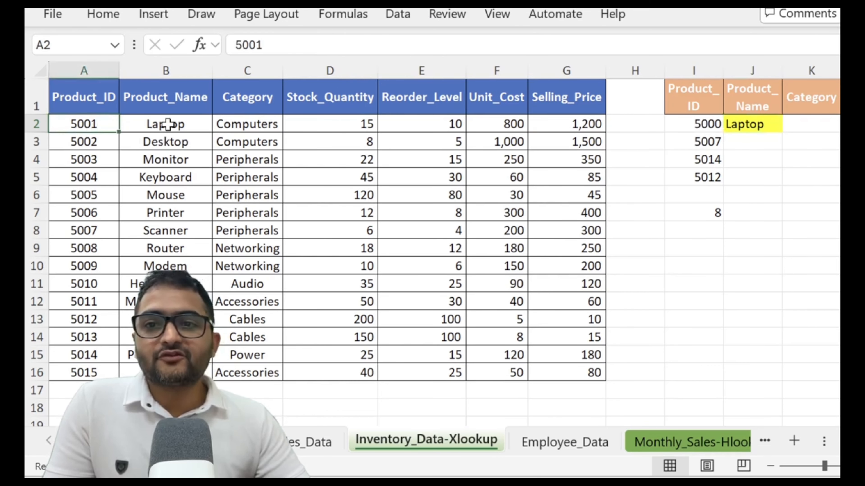
click(171, 125)
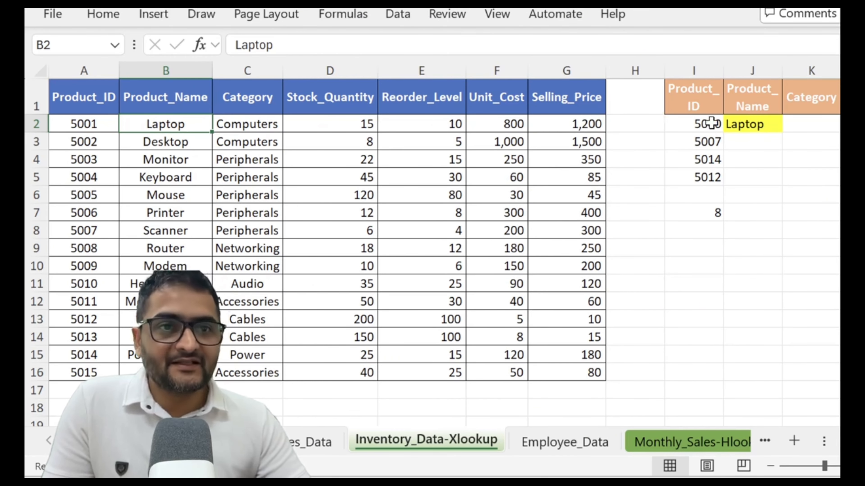
Step: Set the match_mode argument of the XLOOKUP in J2 to -1 (exact match or next smaller item)
click(748, 125)
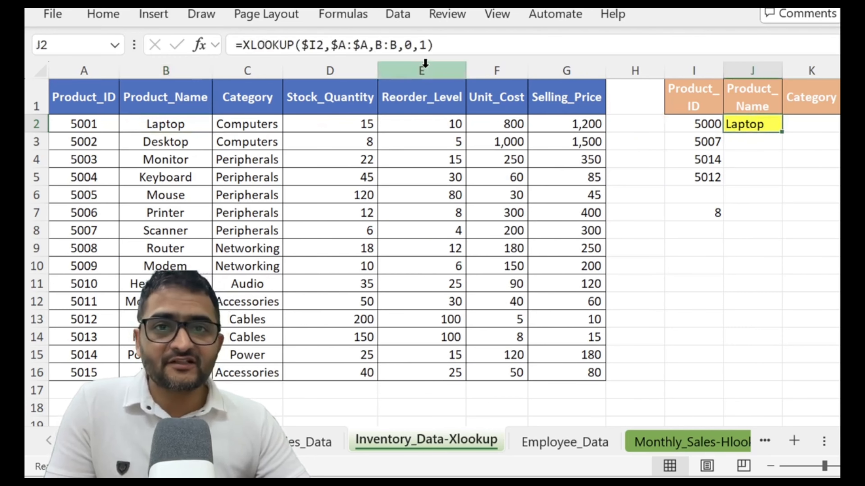
click(427, 45)
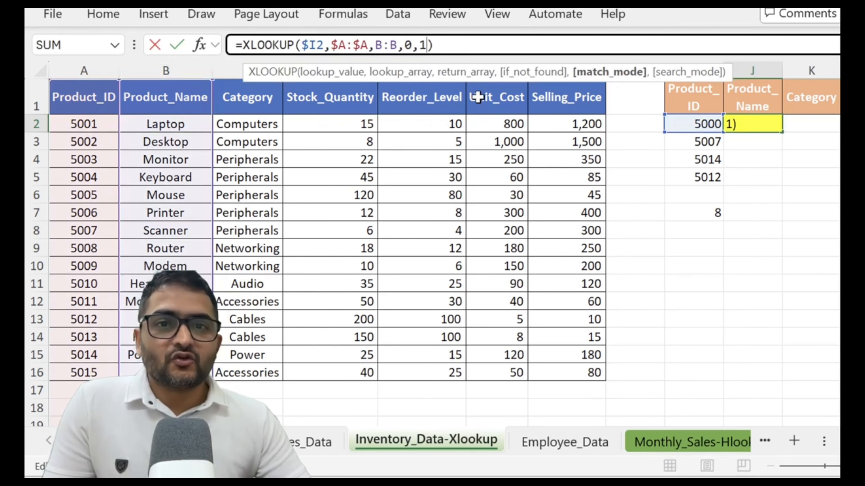
key(BackSpace)
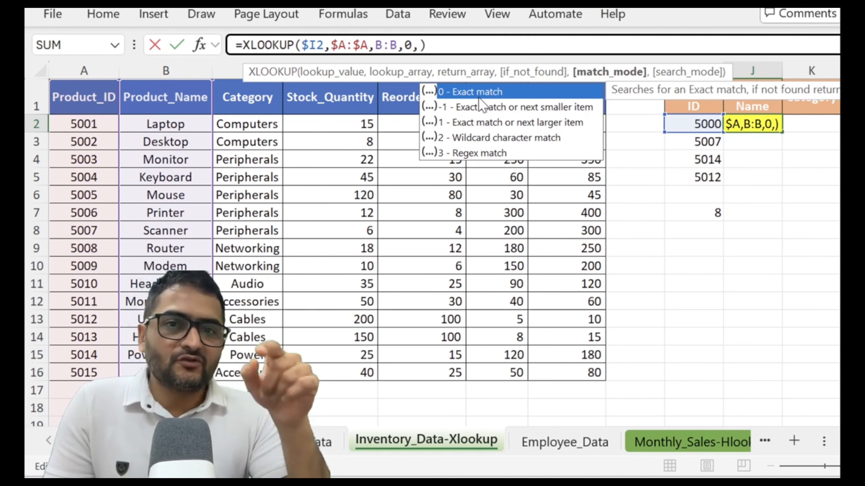
text(-1)
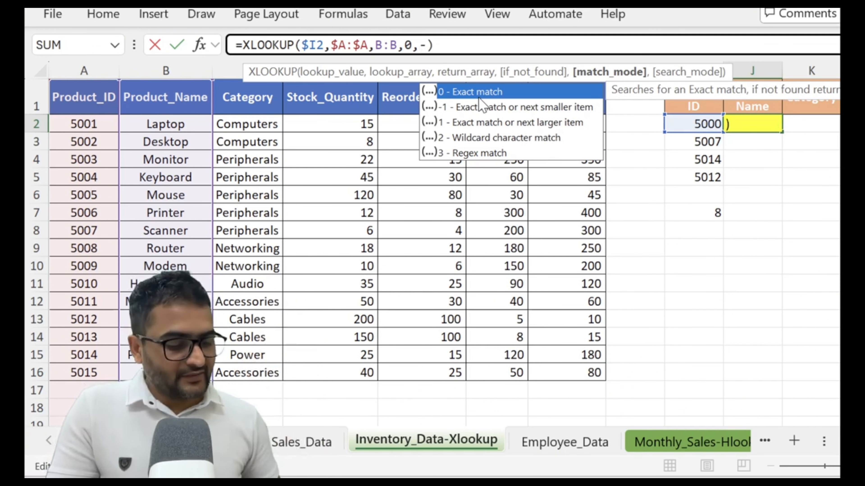
key(Return)
Step: Change the first Product_ID in the inventory table, cell A2, to 4999
key(Up)
key(Left)
key(Left)
key(Left)
key(Left)
key(Left)
key(Left)
key(Left)
key(Left)
key(Left)
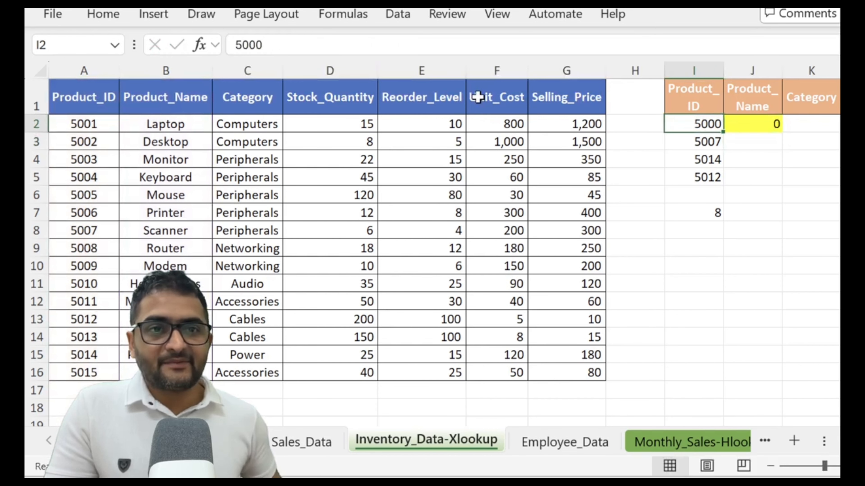
text(4999)
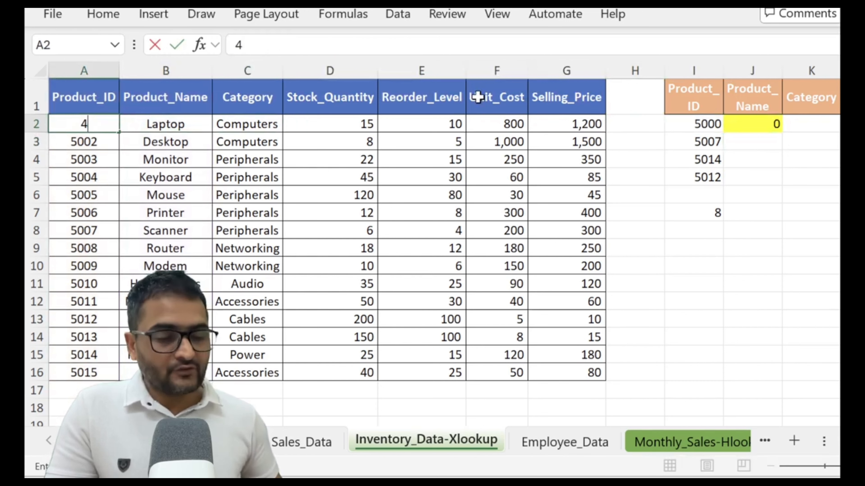
key(Return)
Step: Check the XLOOKUP result in J2 against the lookup Product_ID in I2 and the first product row
key(Up)
key(Right)
key(Right)
key(Right)
key(Right)
key(Right)
key(Right)
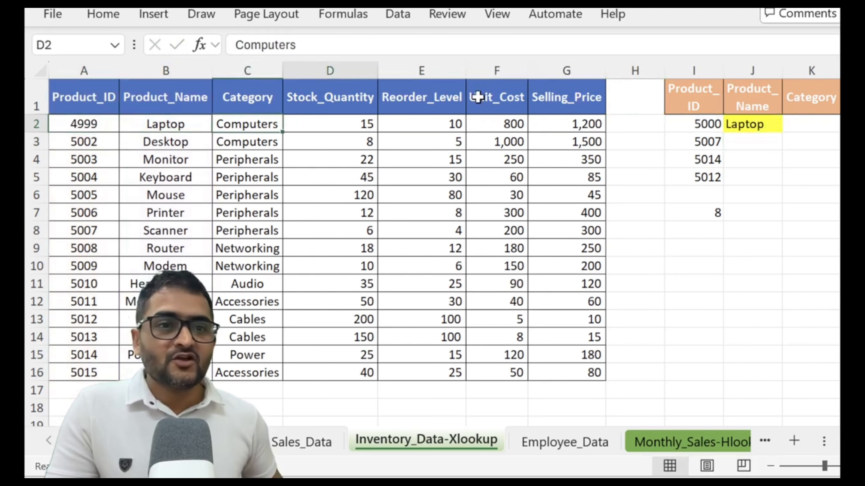
key(Right)
key(Right)
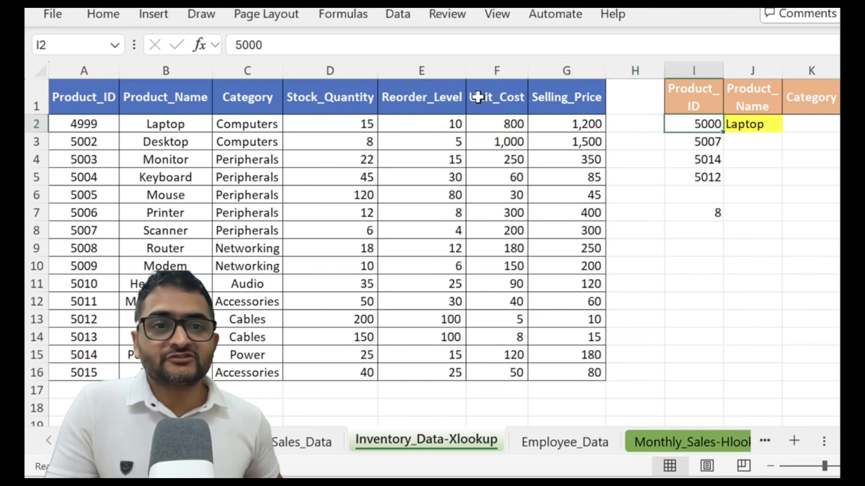
key(Right)
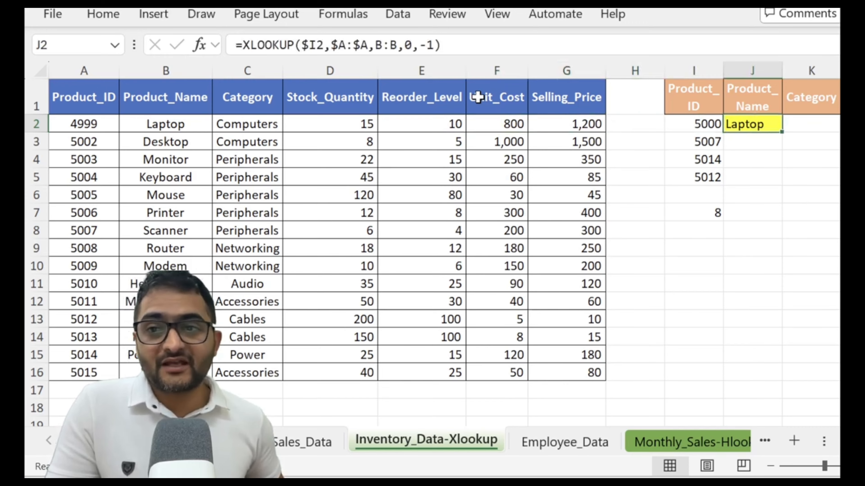
Step: Set the lookup Product_ID in I2 to 5009.5
key(Left)
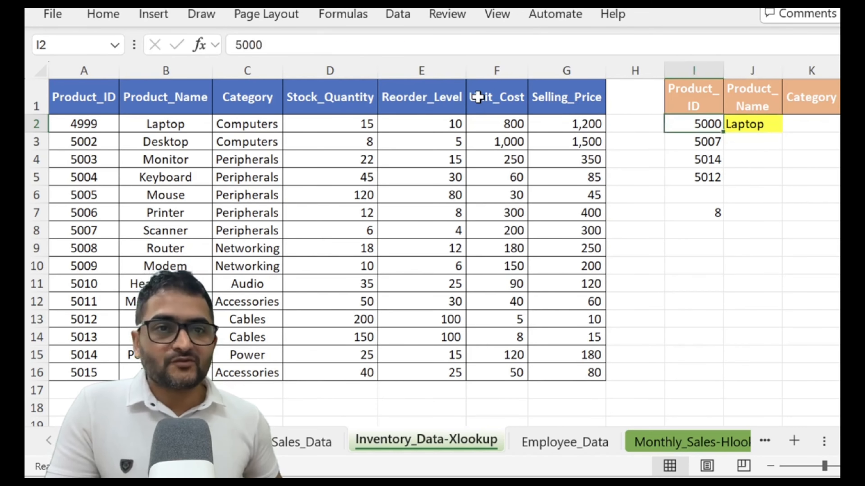
key(F2)
key(BackSpace)
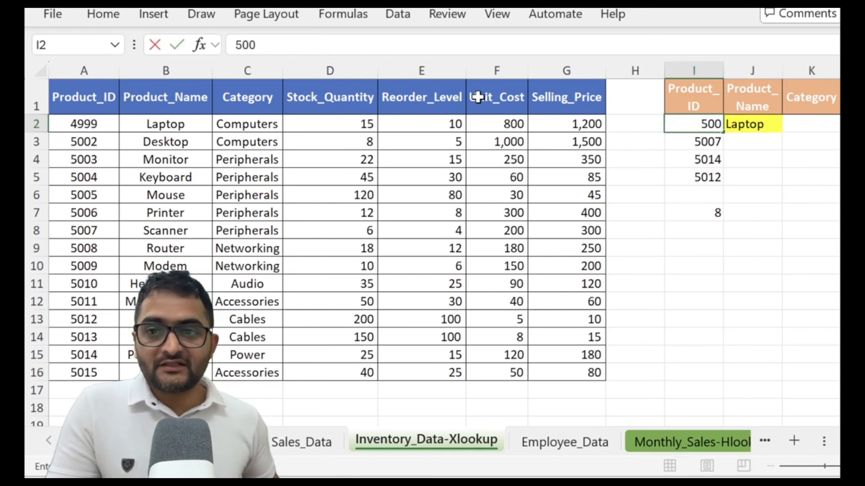
text(9.5)
key(Return)
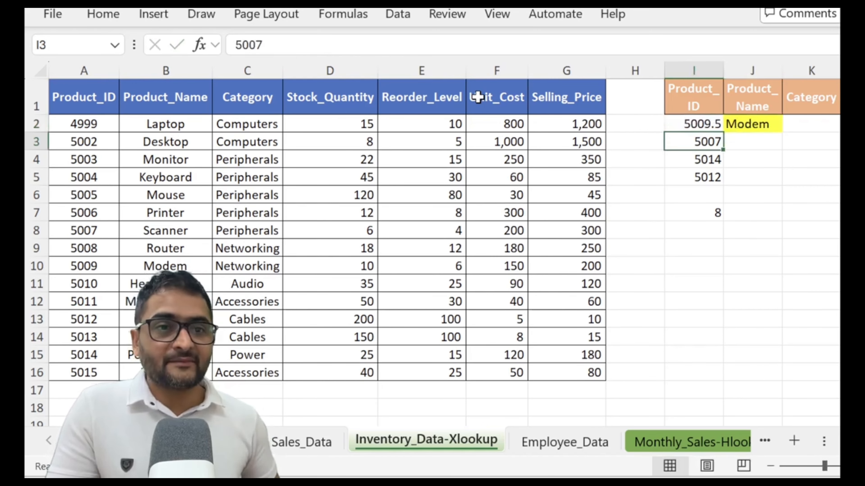
key(Up)
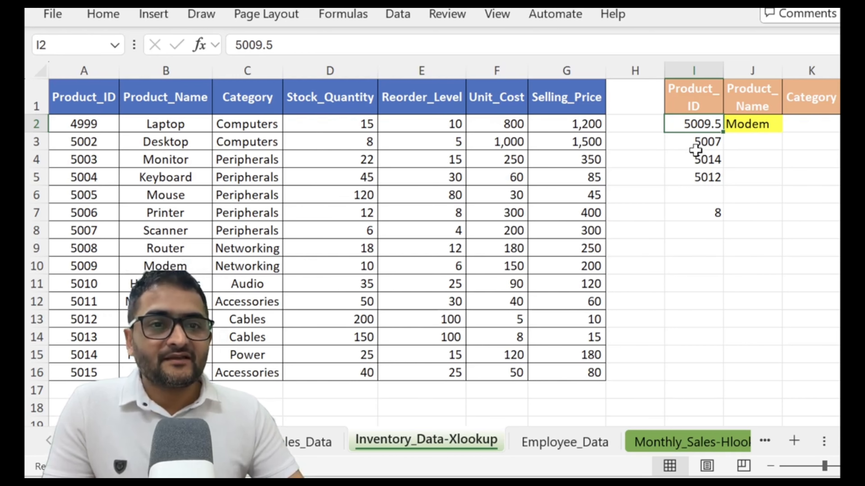
Step: Clear the match_mode value from the XLOOKUP in J2, leaving that argument empty
click(744, 127)
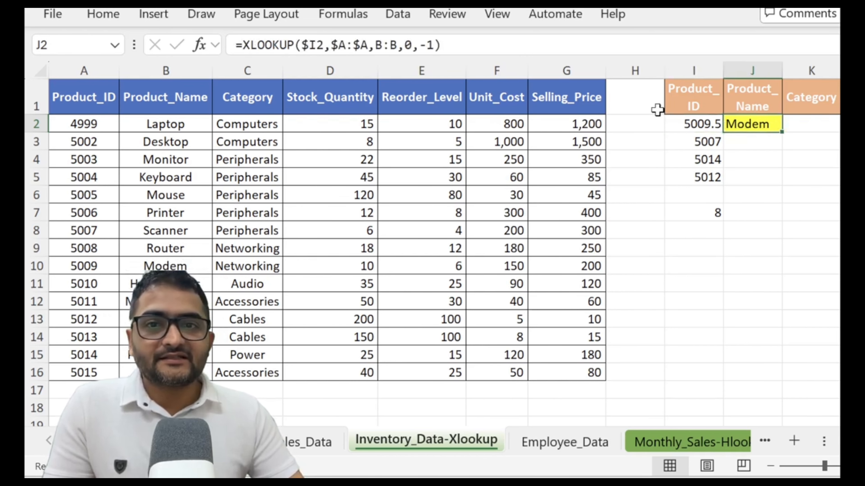
click(428, 46)
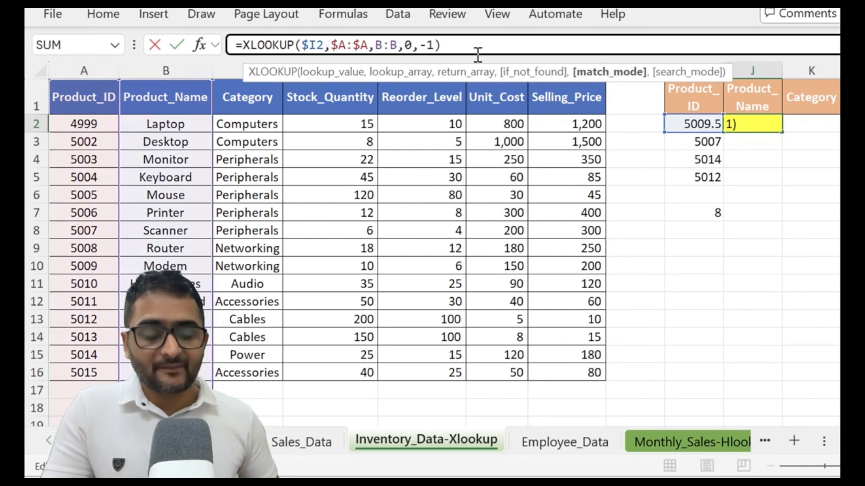
key(BackSpace)
key(BackSpace)
key(Left)
key(Left)
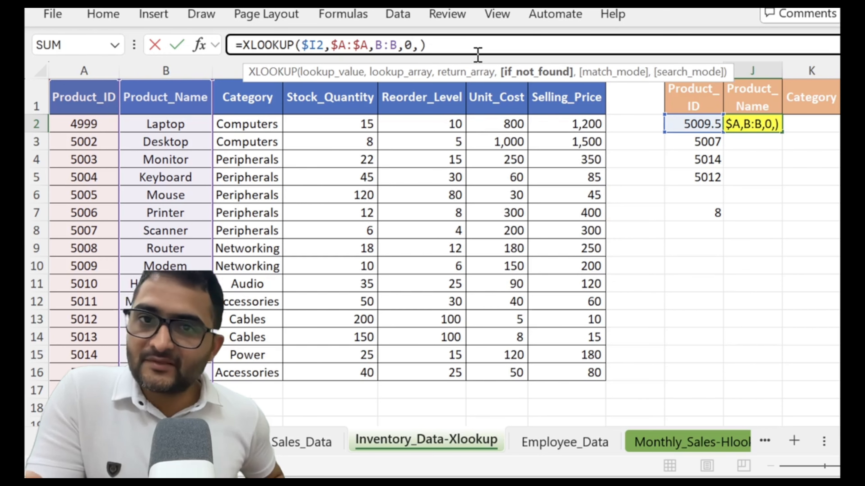
key(Right)
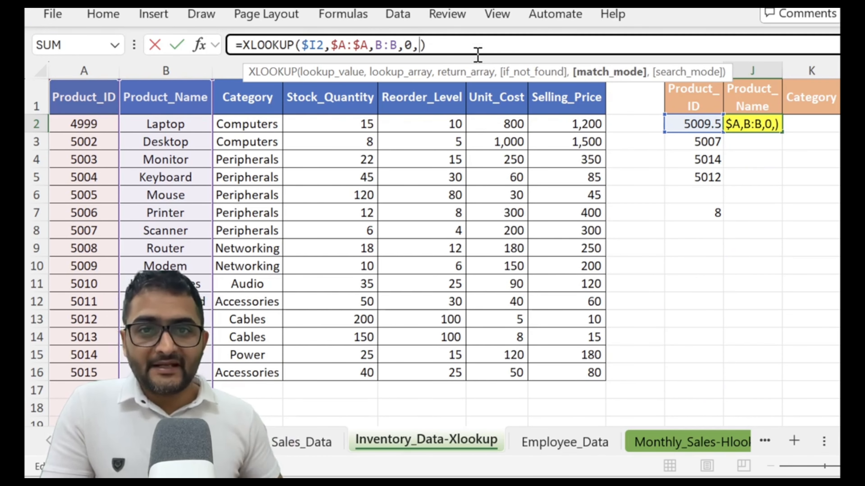
key(ctrl+Return)
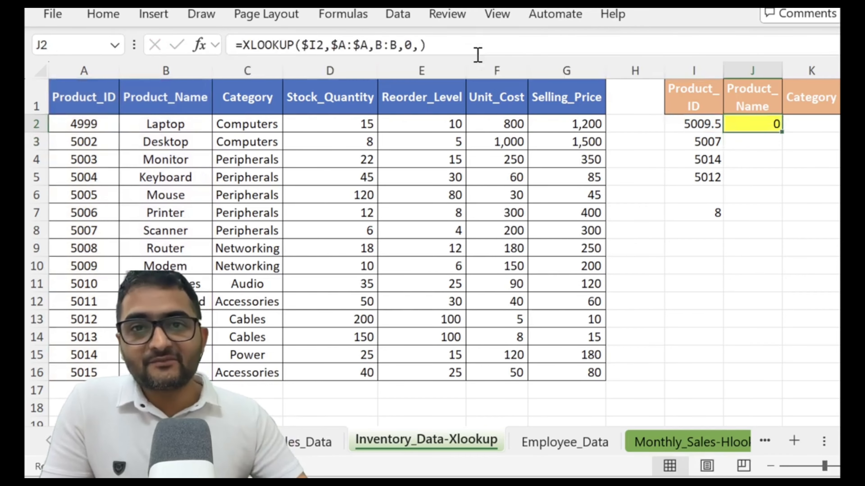
Step: Try 0 (Exact match) as the match_mode argument of the XLOOKUP in J2
click(458, 44)
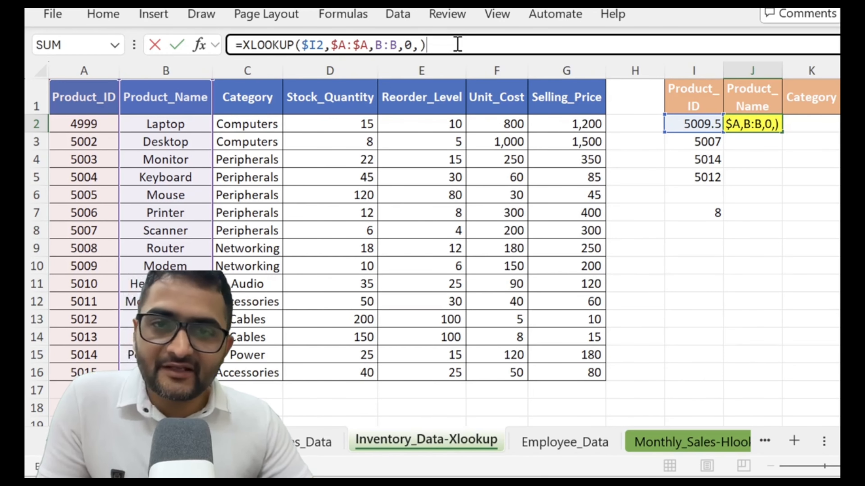
click(422, 45)
key(Left)
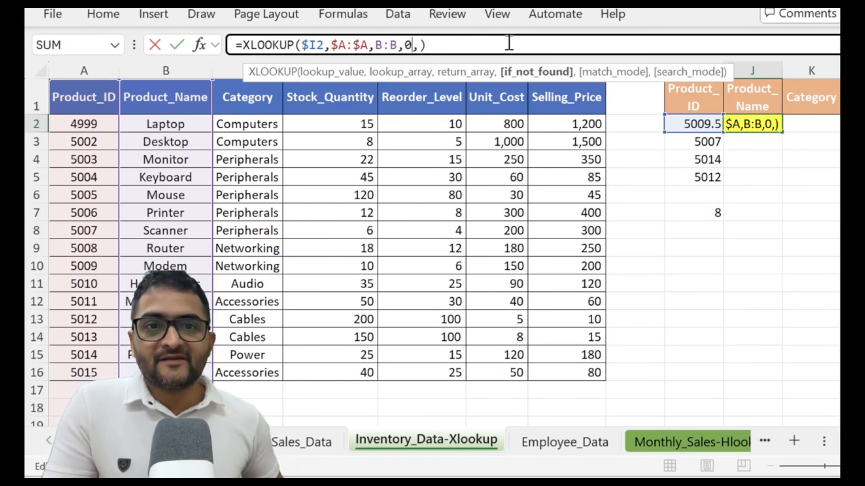
key(Right)
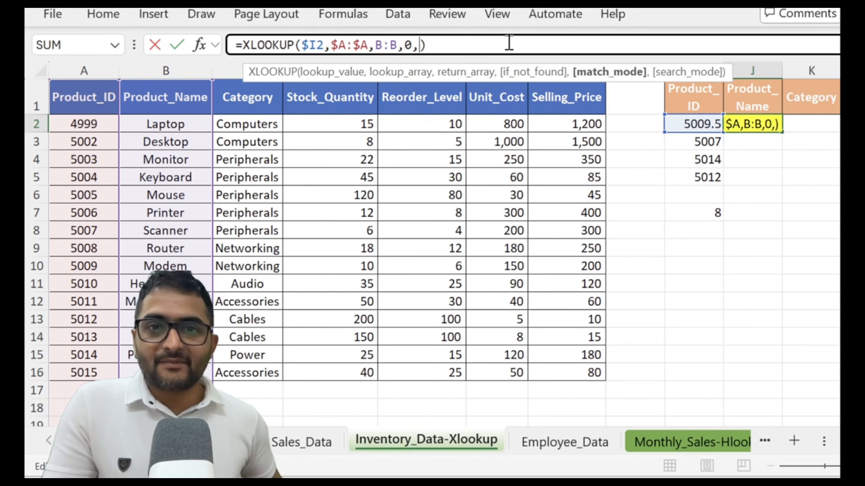
text(0)
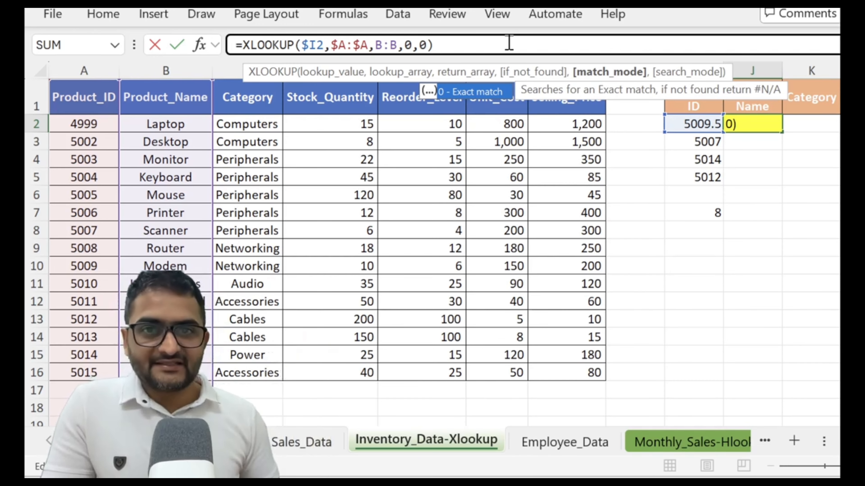
key(BackSpace)
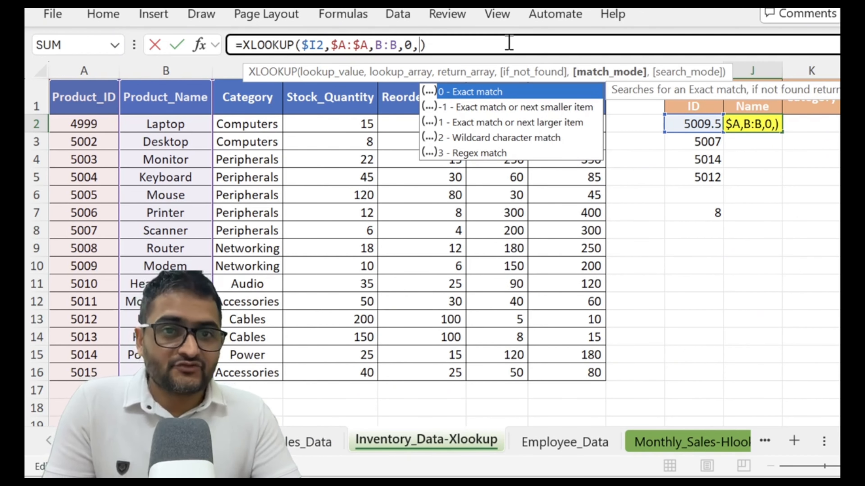
Step: Examine the descriptions of the next smaller, next larger and wildcard match_mode options for the XLOOKUP in J2
key(Down)
key(Down)
key(Down)
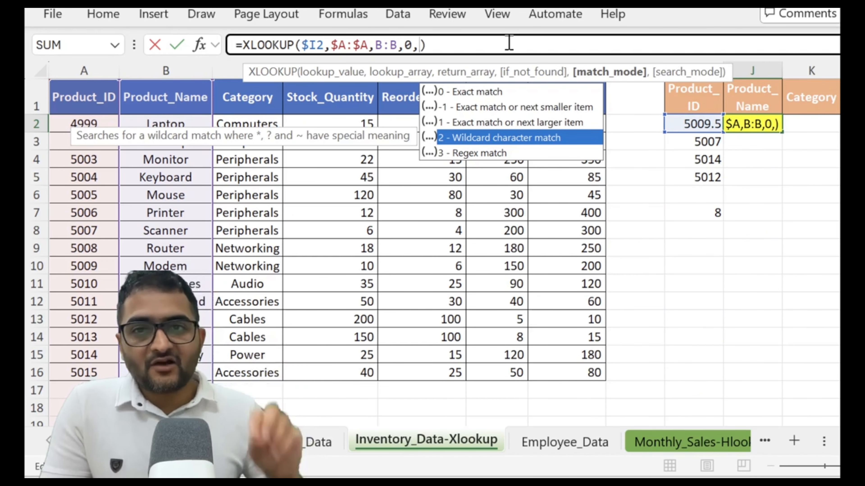
key(Up)
key(Up)
key(Up)
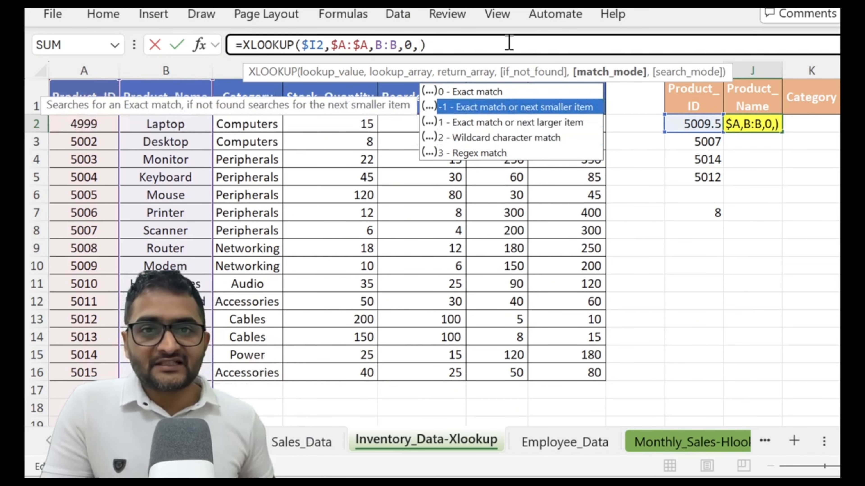
key(Down)
key(Down)
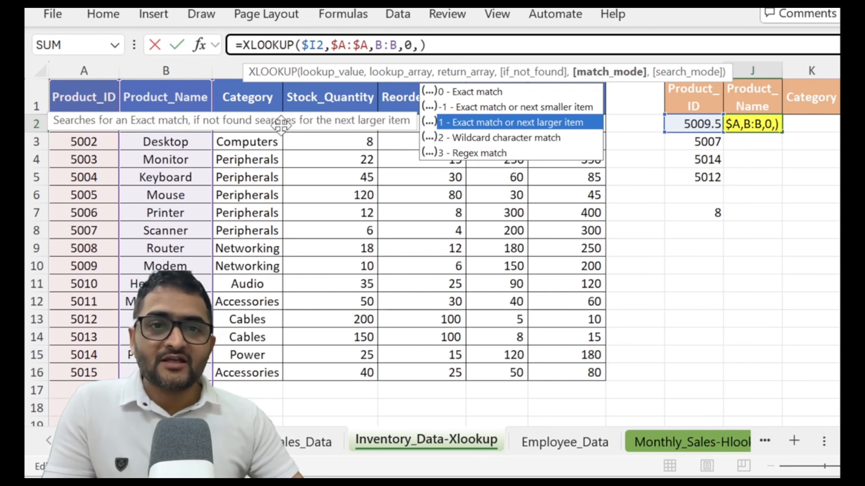
key(Down)
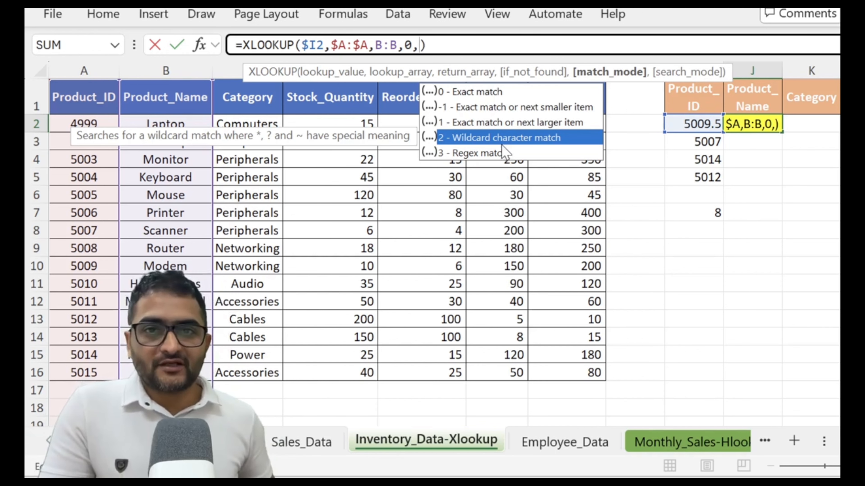
Step: Remove the empty match_mode argument so the formula in J2 reads =XLOOKUP($I2,$A:$A,B:B,0)
key(BackSpace)
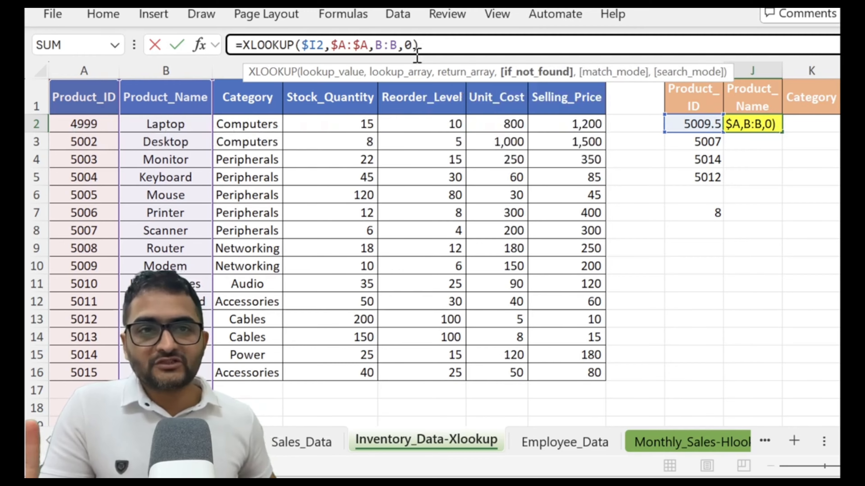
key(Return)
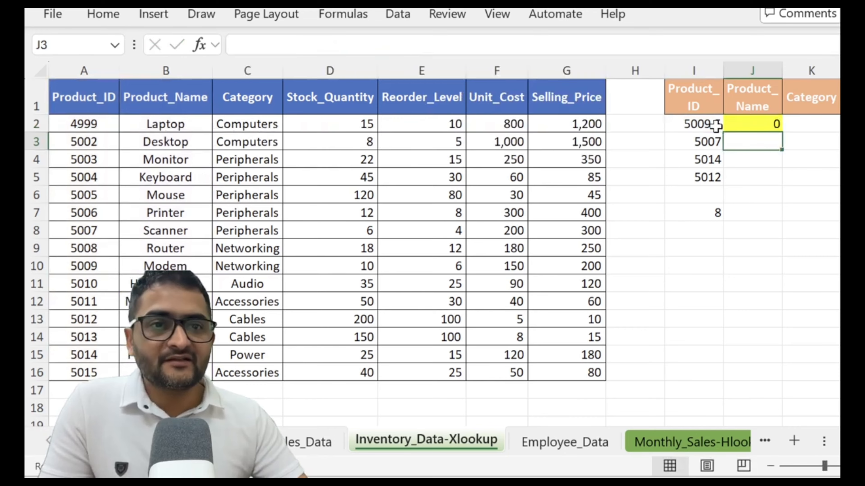
click(743, 123)
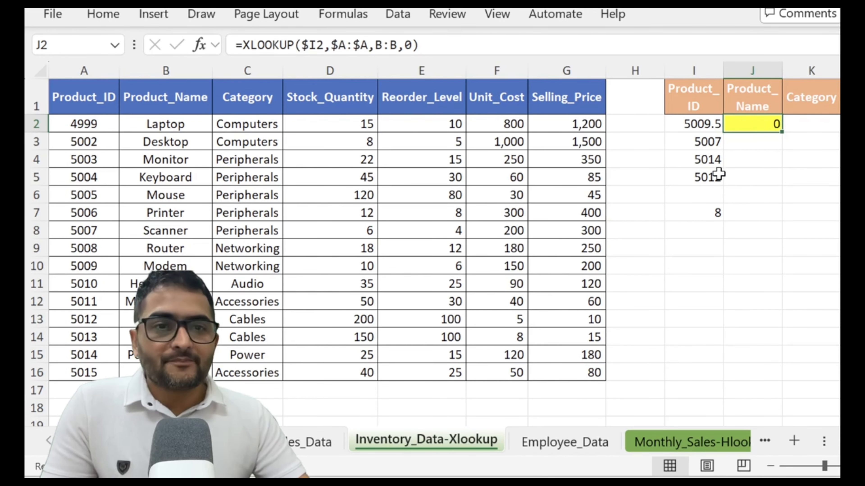
Step: Review the wildcard XLOOKUP formula in I7 alongside the formula in J2 and the lookup Product_IDs in I2:I5
click(695, 217)
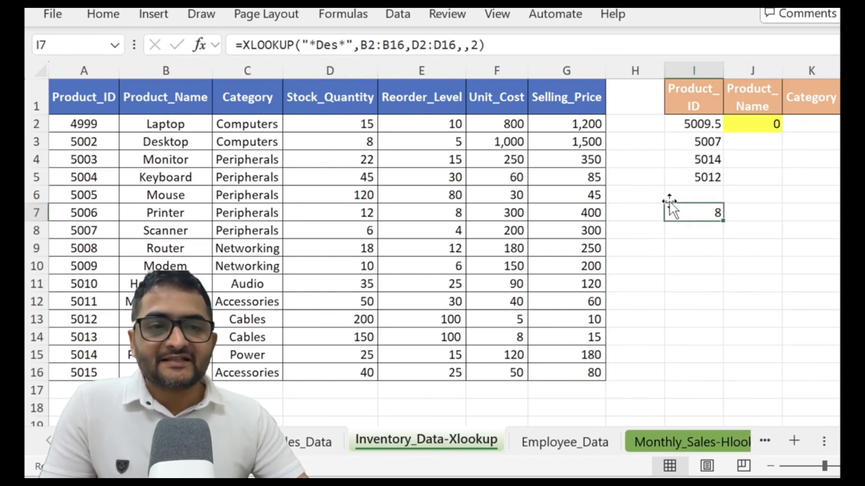
click(750, 127)
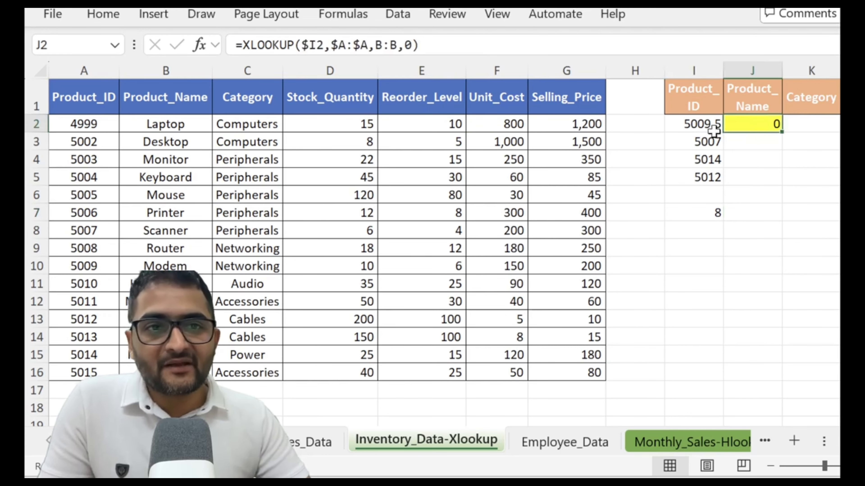
drag(710, 125, 710, 177)
Step: Set the lookup Product_ID in I2 to 5009 and check the XLOOKUP result in J2
click(706, 128)
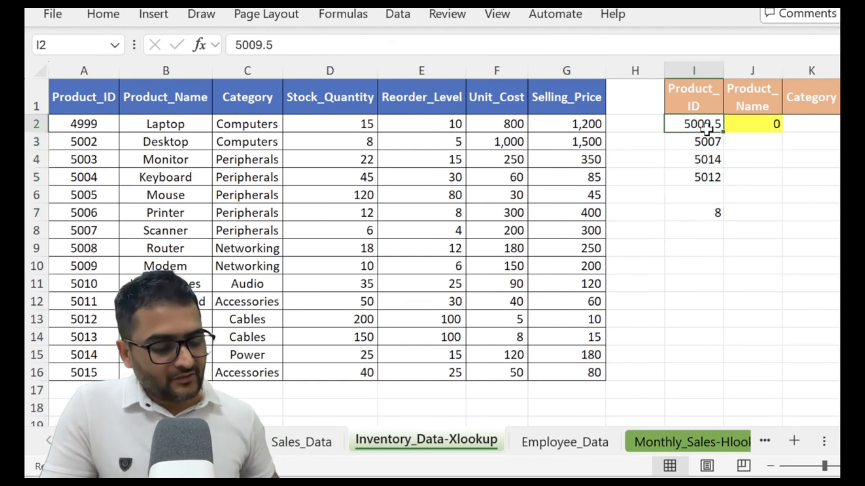
text(5009)
key(Return)
click(707, 129)
key(Right)
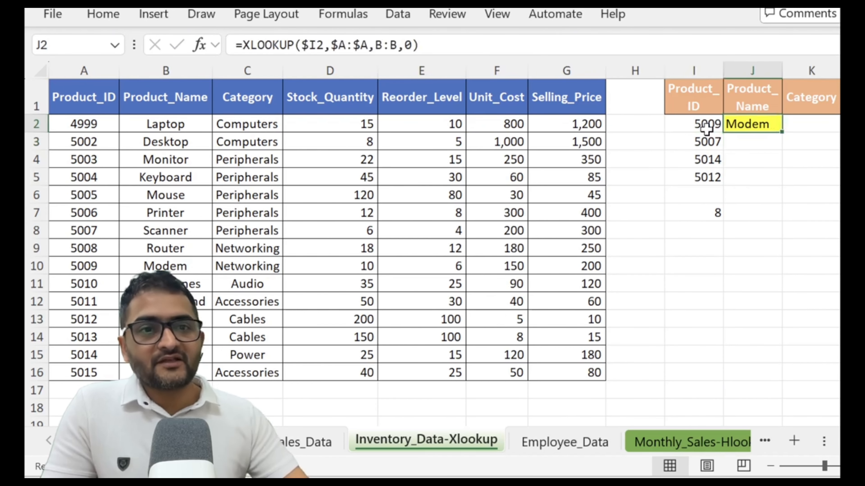
Step: Compare the wildcard lookup_value "*Des*" in the I7 formula with the cell-reference lookup_value $I2 in the J2 formula
click(692, 217)
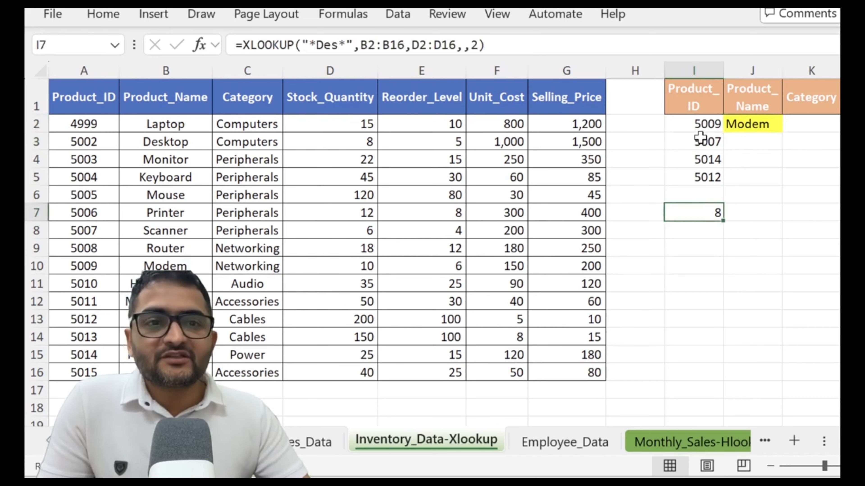
drag(703, 124, 701, 157)
click(732, 123)
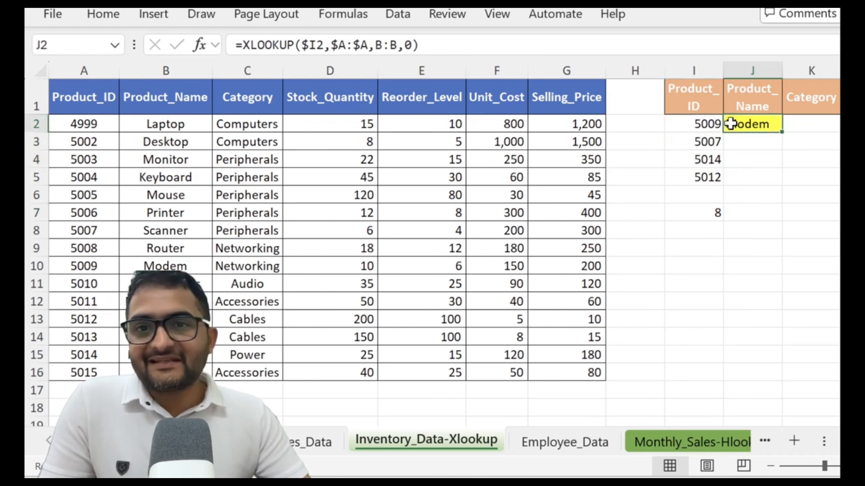
click(702, 211)
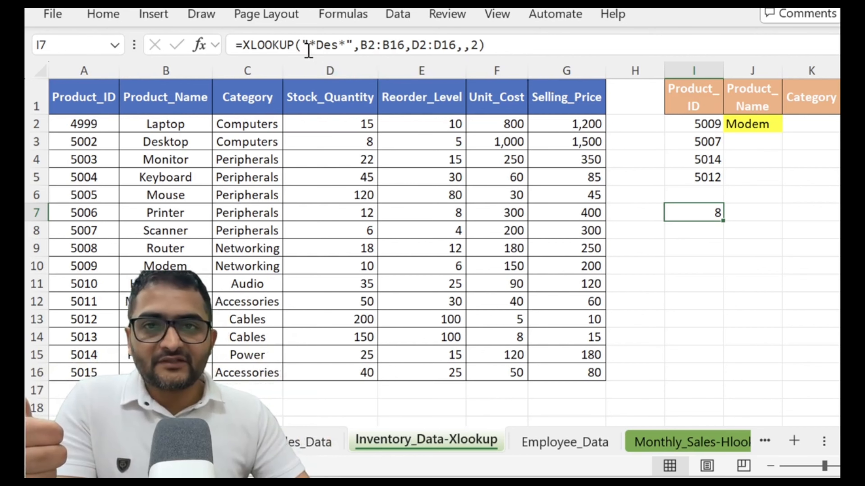
drag(302, 45, 352, 51)
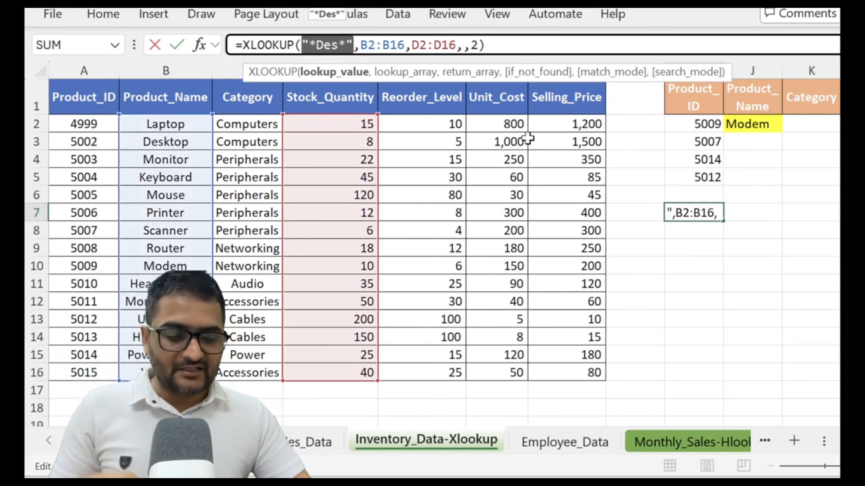
key(Return)
click(745, 124)
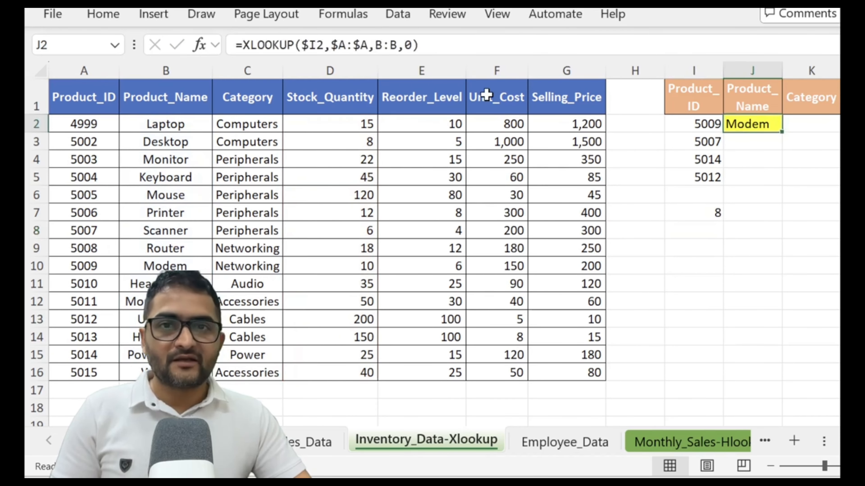
click(449, 43)
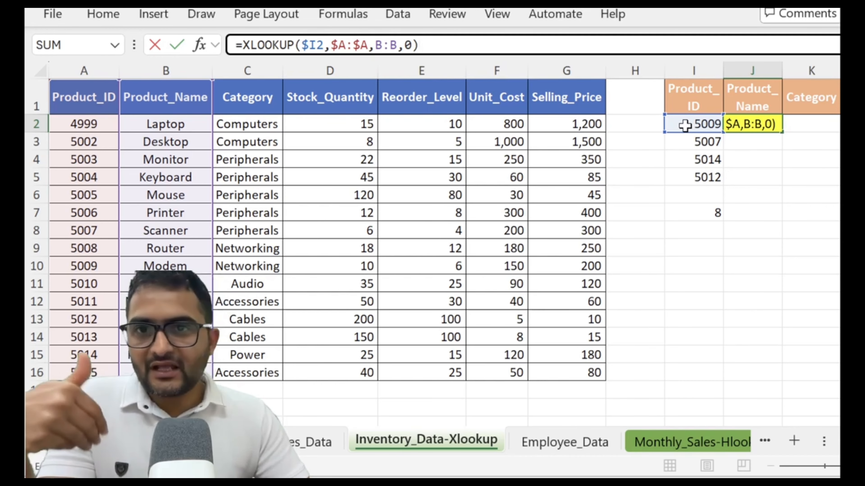
key(Return)
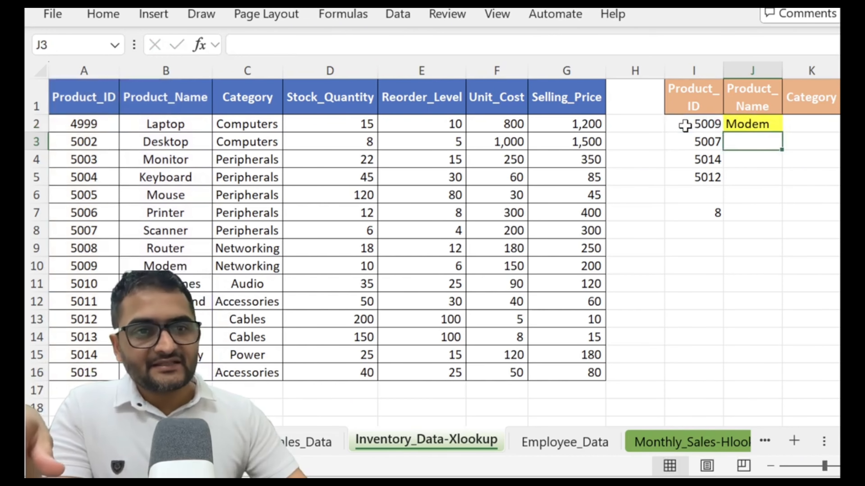
Step: Examine the quotation marks and the asterisks before and after Des in the lookup_value "*Des*" of the XLOOKUP in I7
click(703, 209)
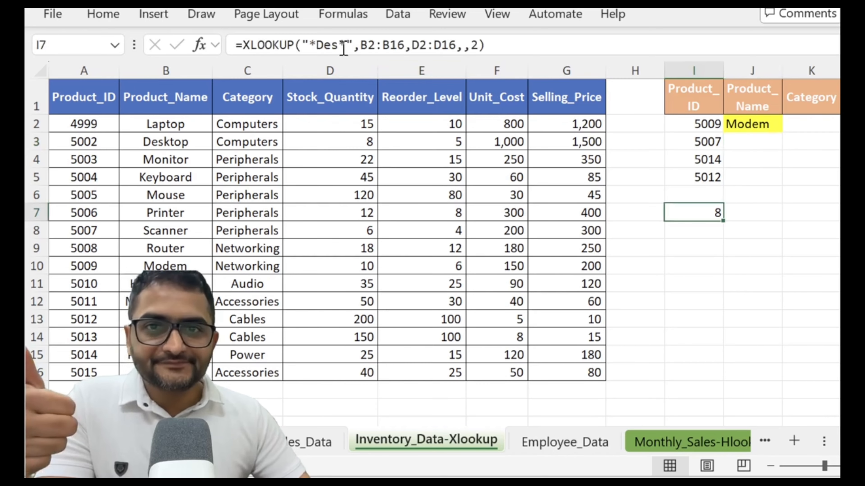
click(311, 48)
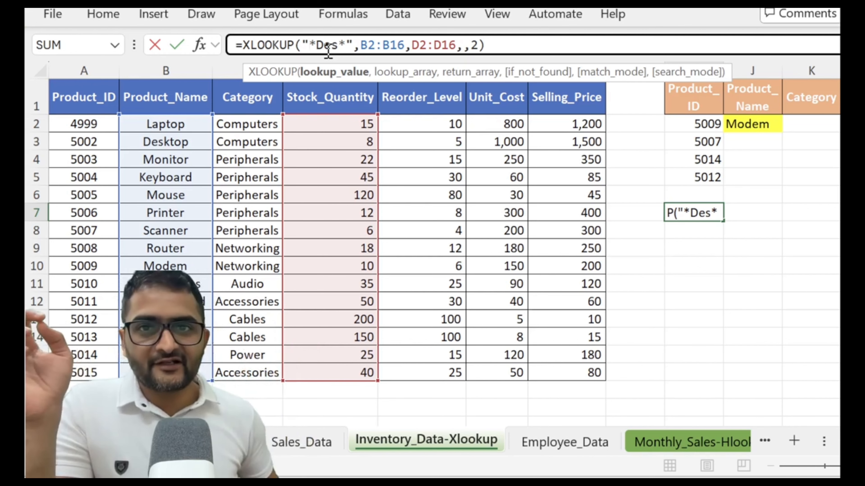
key(Right)
key(Right)
key(Right)
key(Right)
key(Right)
key(Right)
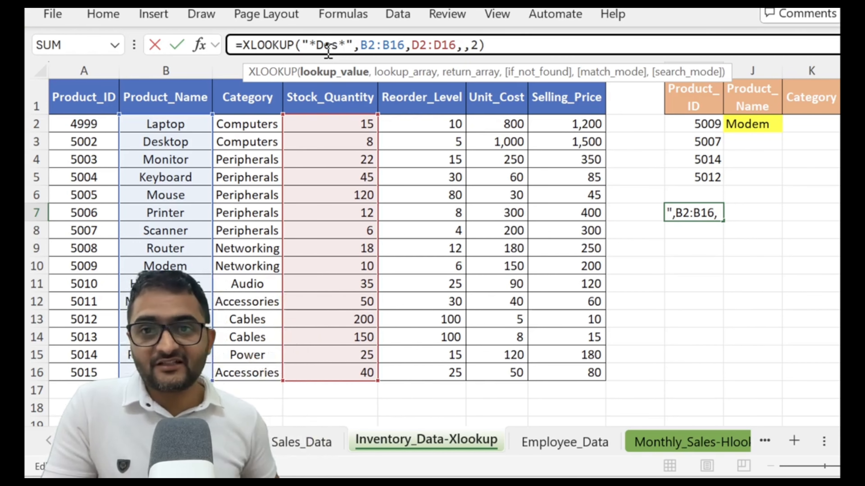
key(Left)
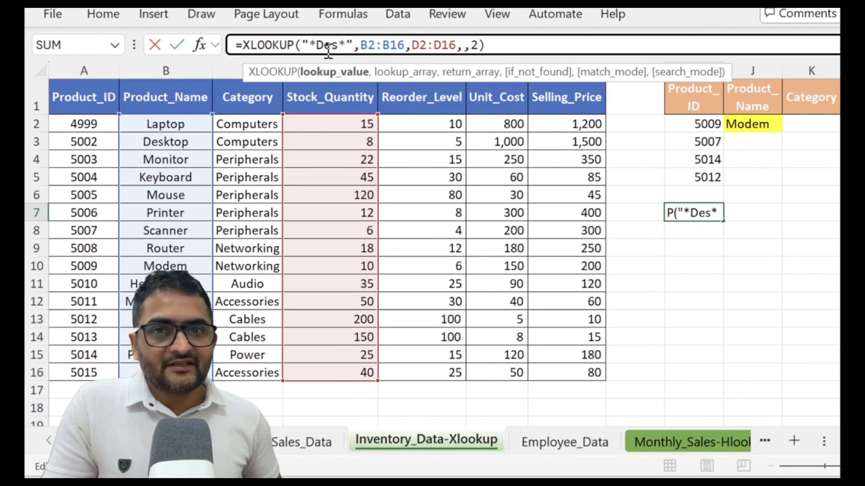
key(Right)
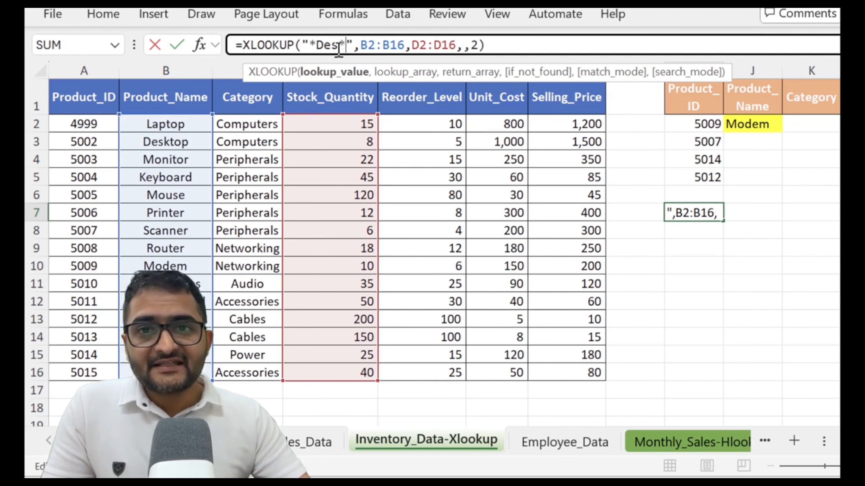
text(*)
drag(338, 46, 317, 50)
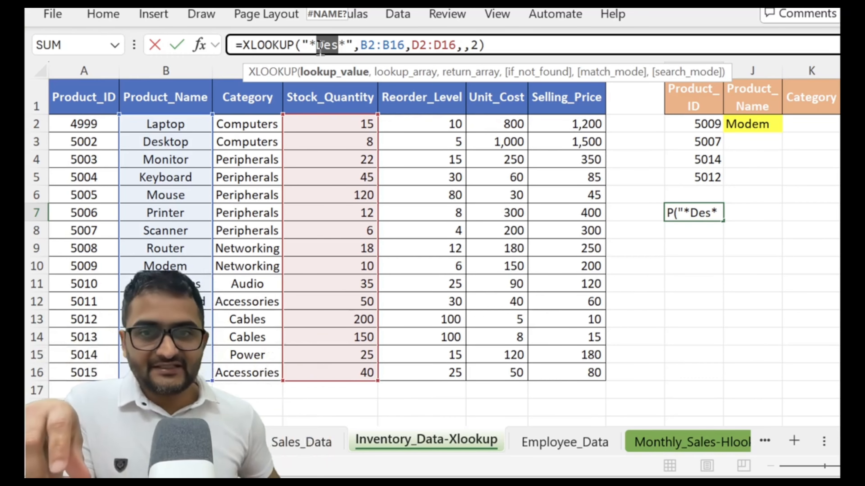
click(320, 48)
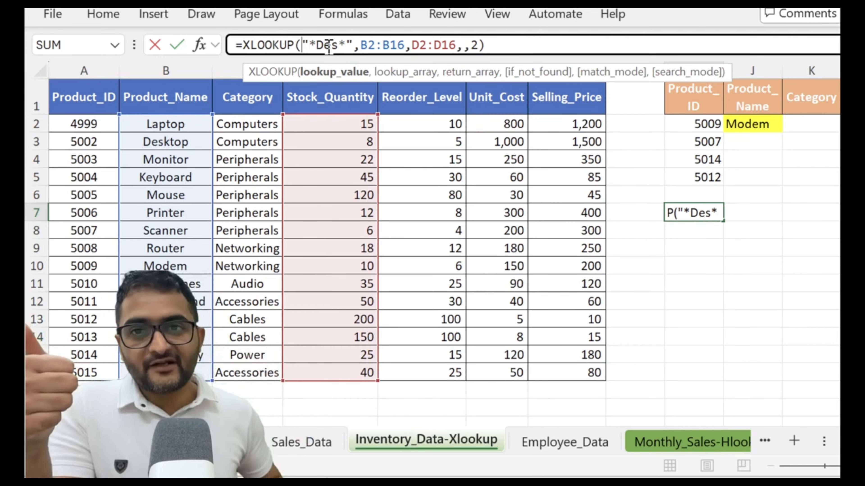
key(Right)
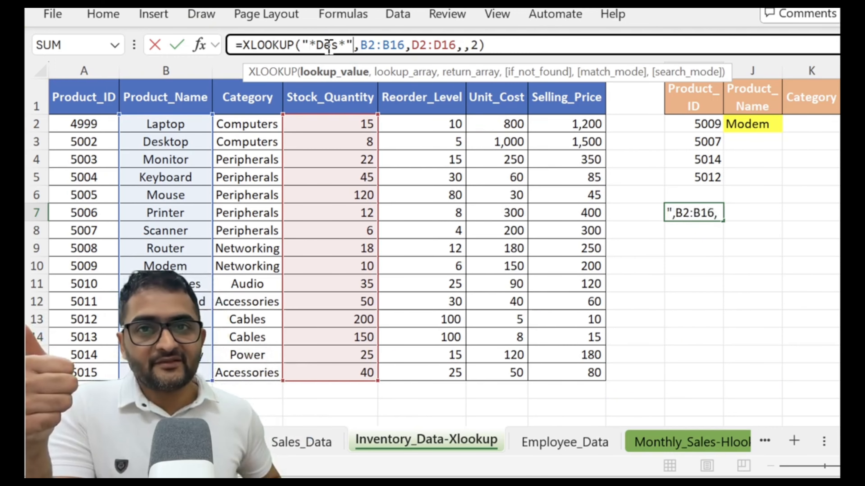
key(Left)
key(Right)
key(Left)
key(Left)
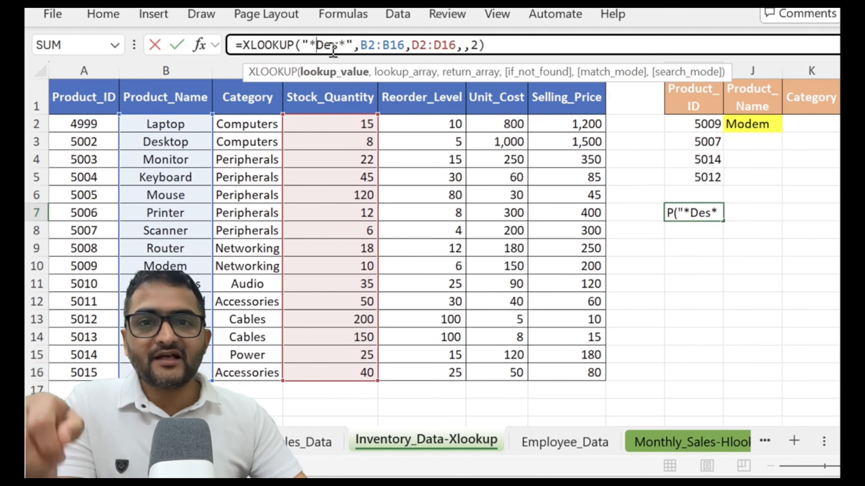
Step: Review the lookup_array B2:B16, the return_array D2:D16 and the match_mode argument of the XLOOKUP in I7
click(383, 46)
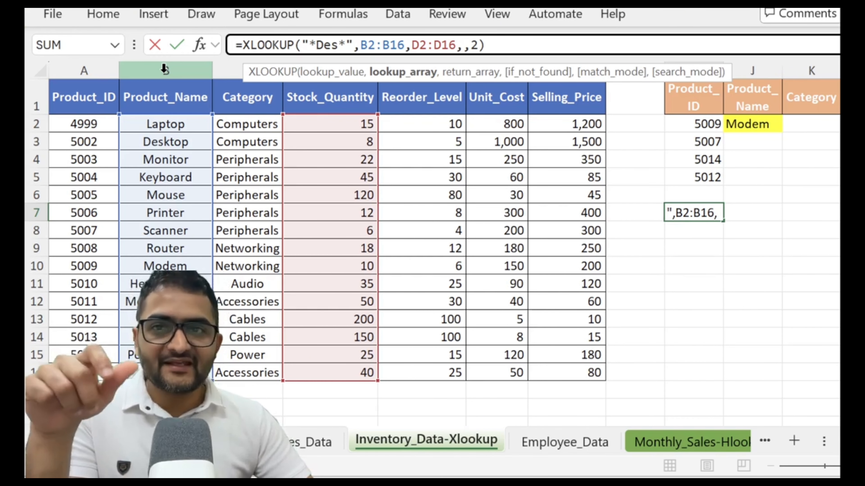
click(430, 45)
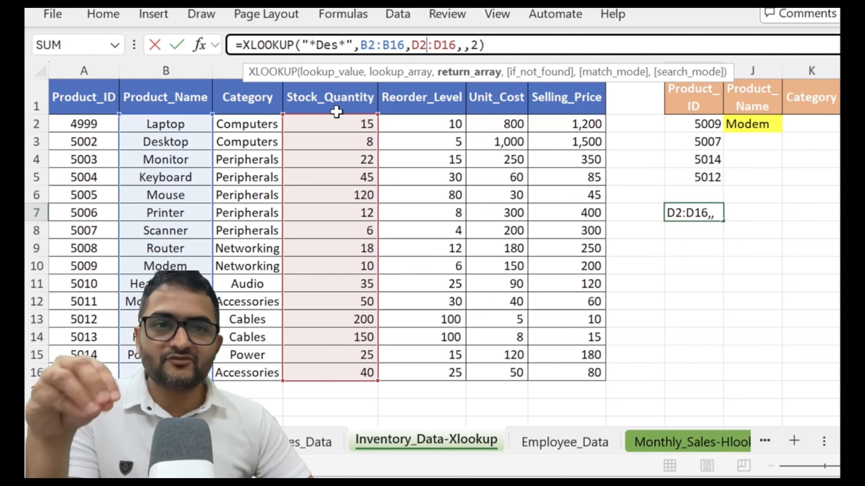
click(471, 44)
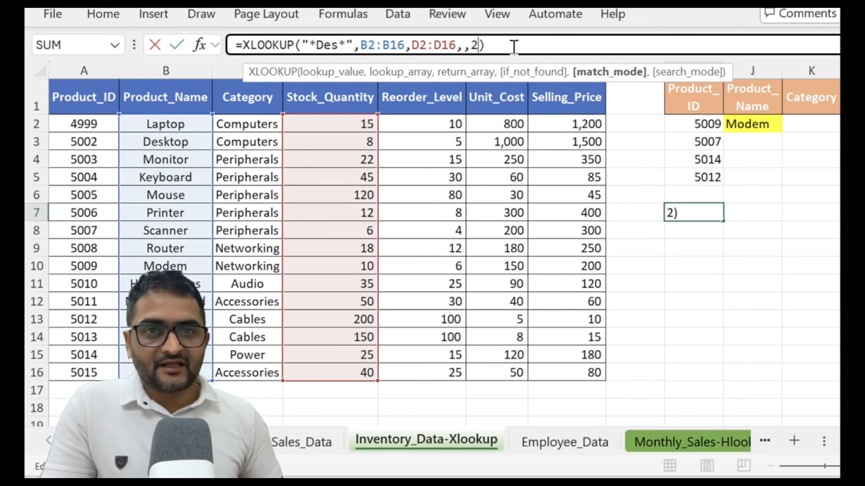
Step: Clear the match_mode in the I7 formula to list its options and re-enter 2 for wildcard character match
key(BackSpace)
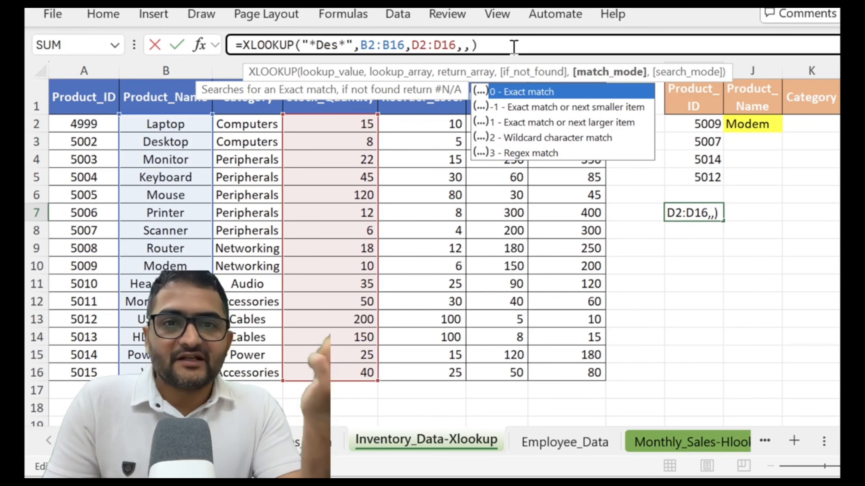
text(2)
key(Return)
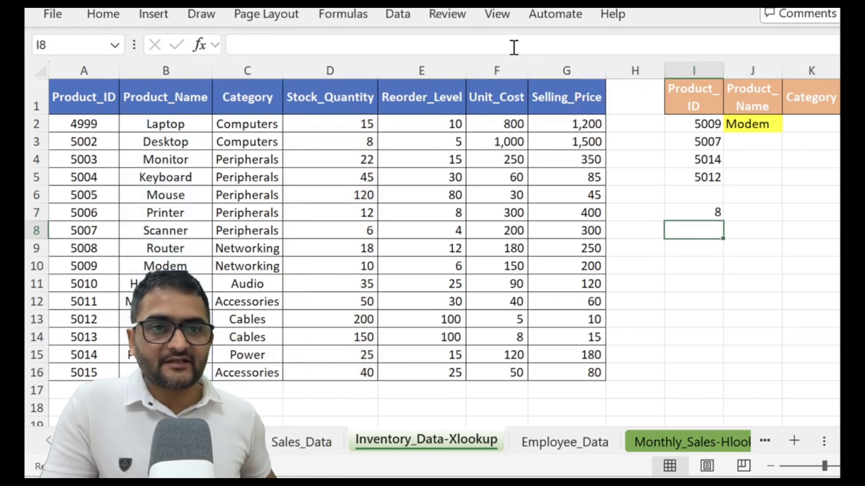
key(Up)
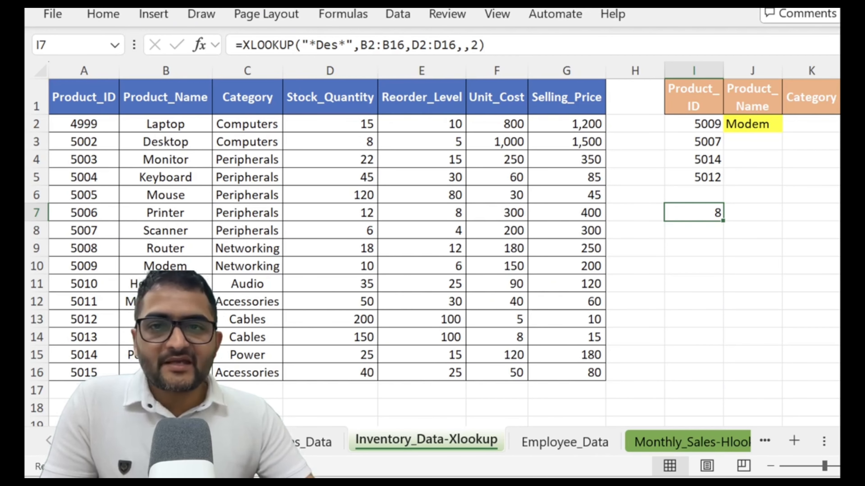
Step: Set the Product_Name in B6 to Desktop to try a second match for the wildcard lookup
click(168, 197)
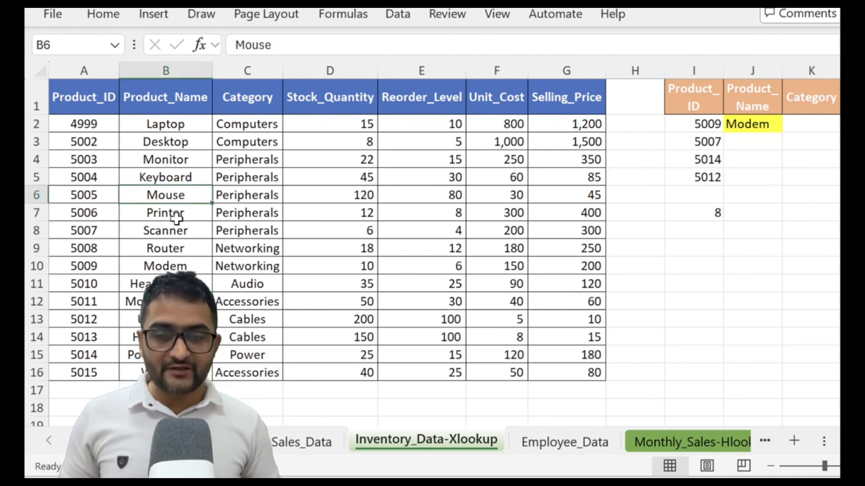
key(Right)
key(Right)
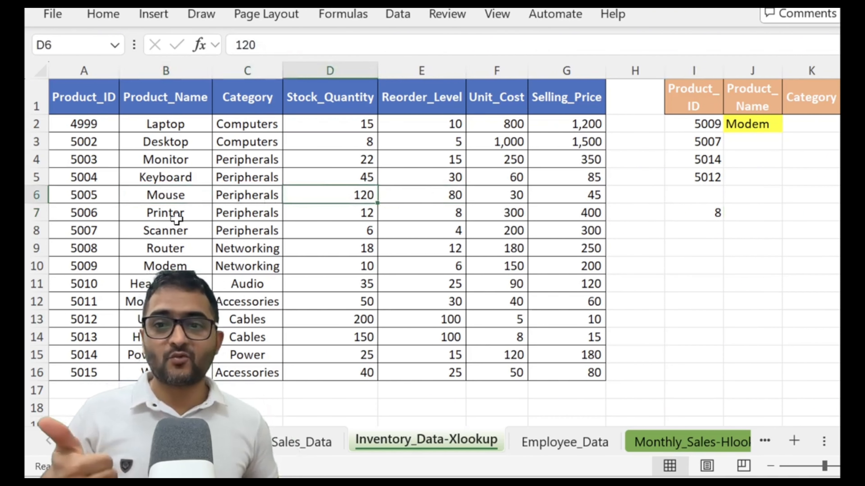
key(Left)
key(Left)
text(De)
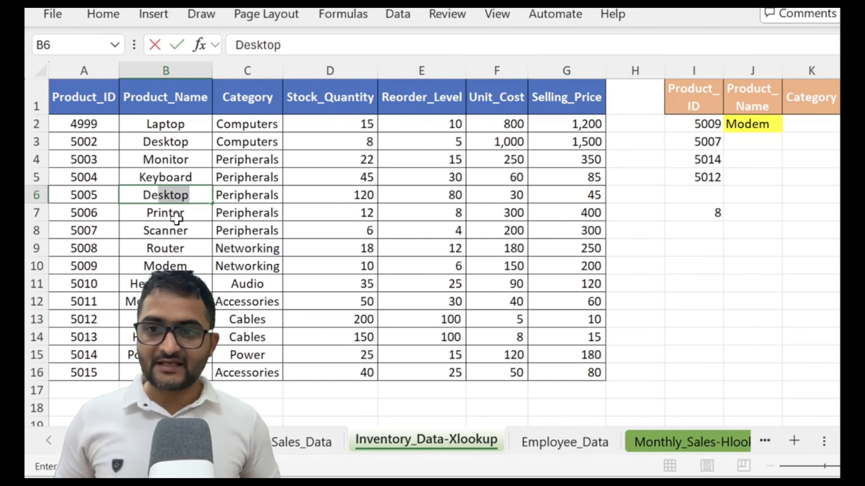
key(Return)
key(Up)
key(Right)
key(Right)
key(Right)
key(Right)
key(Right)
key(Right)
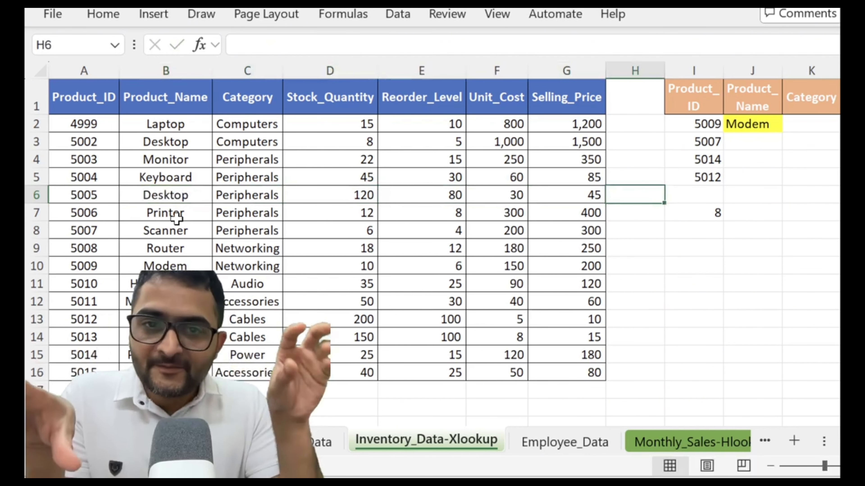
Step: Undo the Product_Name change in B6
key(Left)
key(Left)
key(Left)
key(Left)
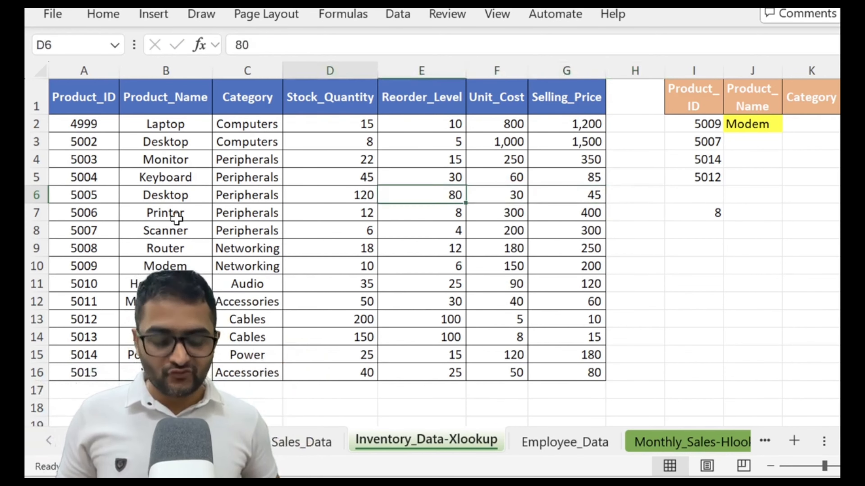
key(ctrl+z)
Step: Review the wildcard XLOOKUP formula in I7 again, including its skipped if_not_found and its match_mode argument
key(Right)
key(Right)
key(Right)
key(Right)
key(Right)
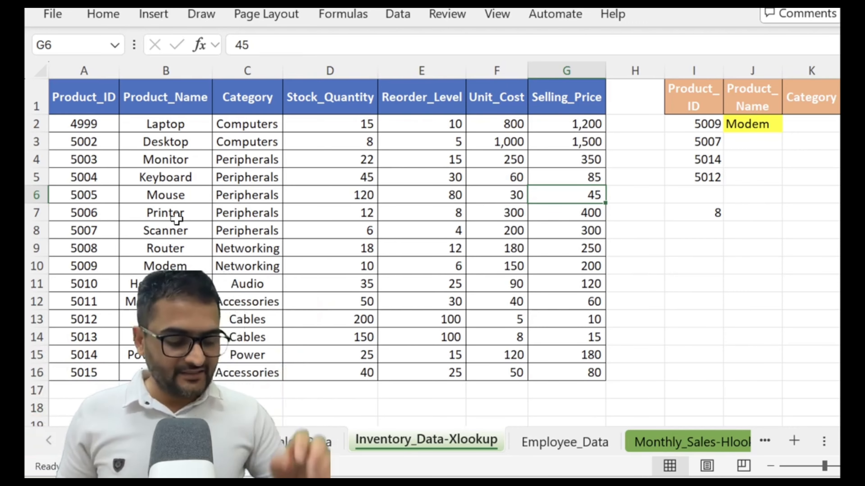
key(Right)
key(Right)
key(Down)
key(Down)
key(Up)
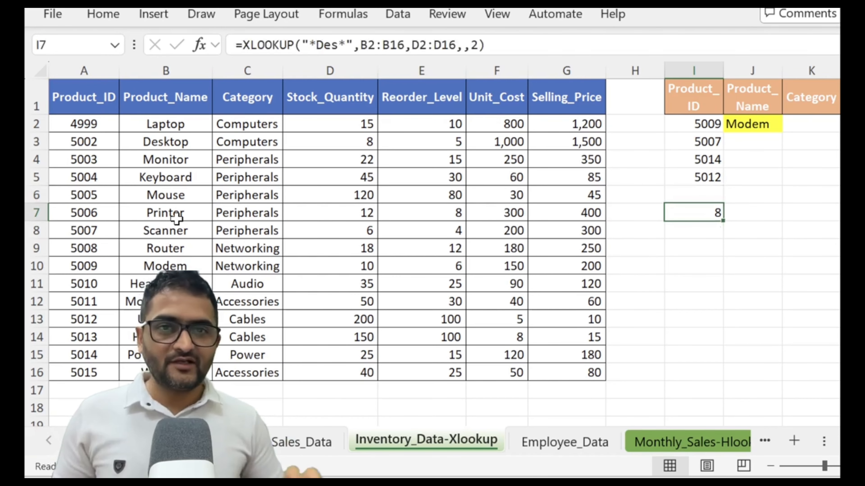
click(523, 50)
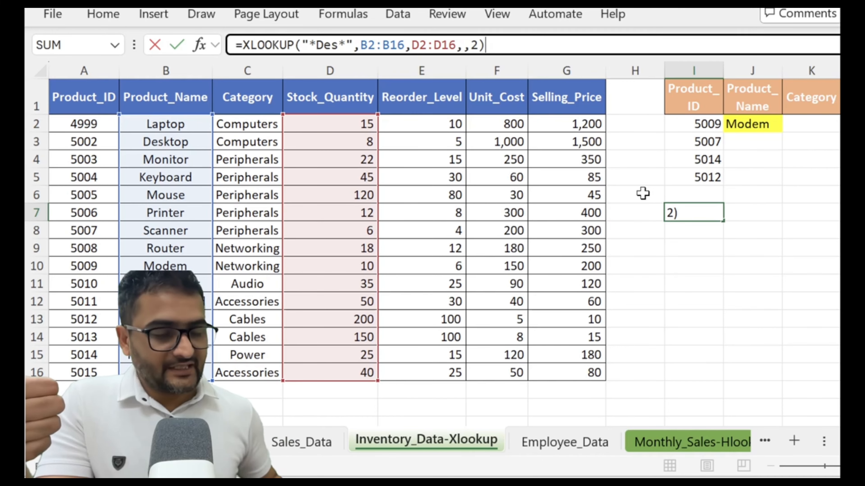
key(Return)
key(Up)
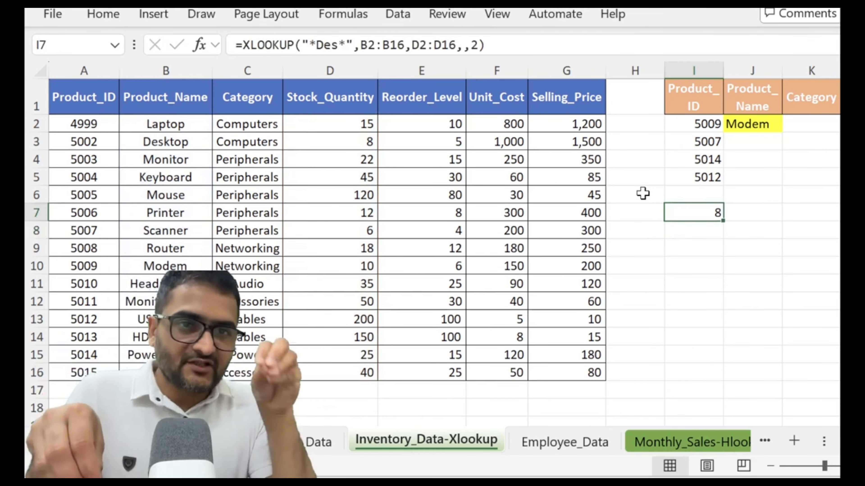
click(481, 44)
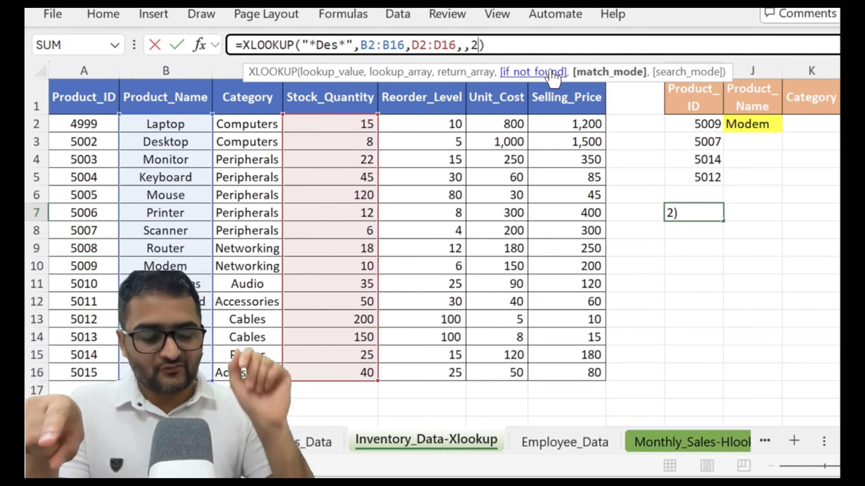
key(Return)
key(Up)
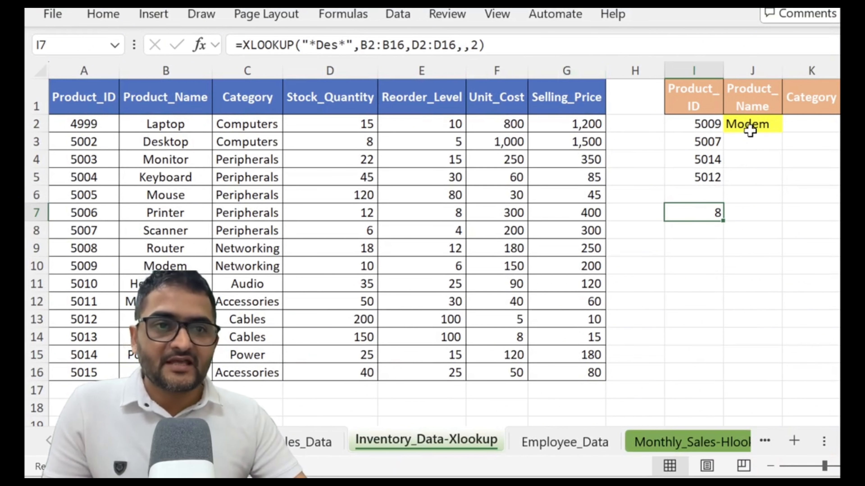
Step: Review the references in the Product_Name XLOOKUP formula in J2 and leave it as it is
click(751, 130)
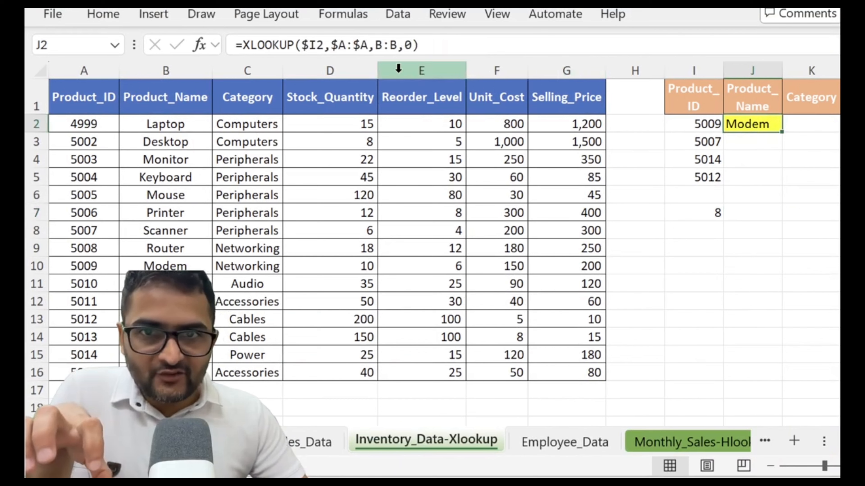
click(426, 46)
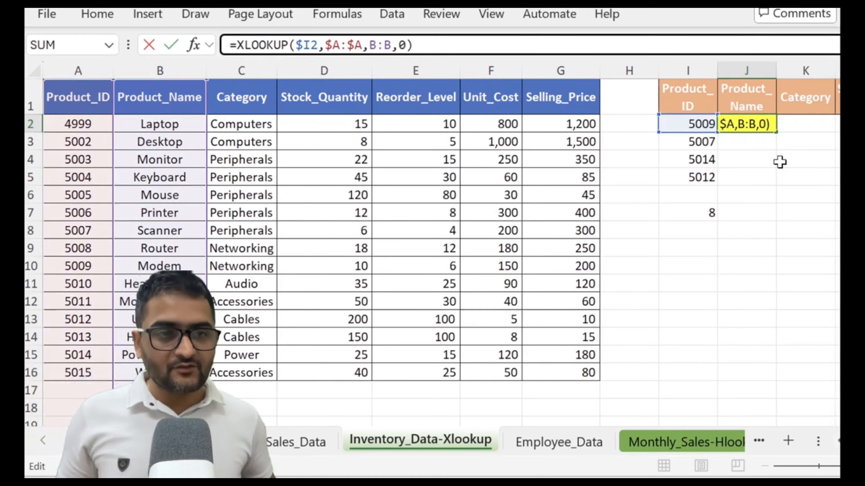
key(Return)
key(Up)
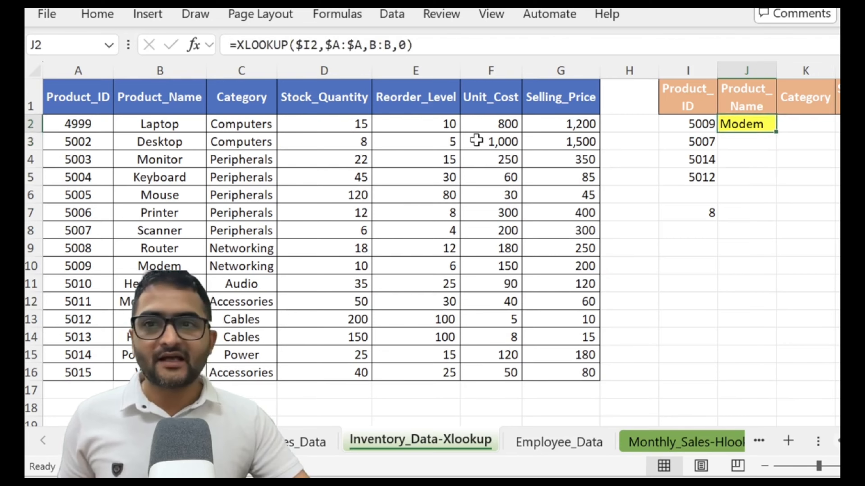
Step: Remove the yellow fill from the Product_Name lookup cell J2
click(97, 14)
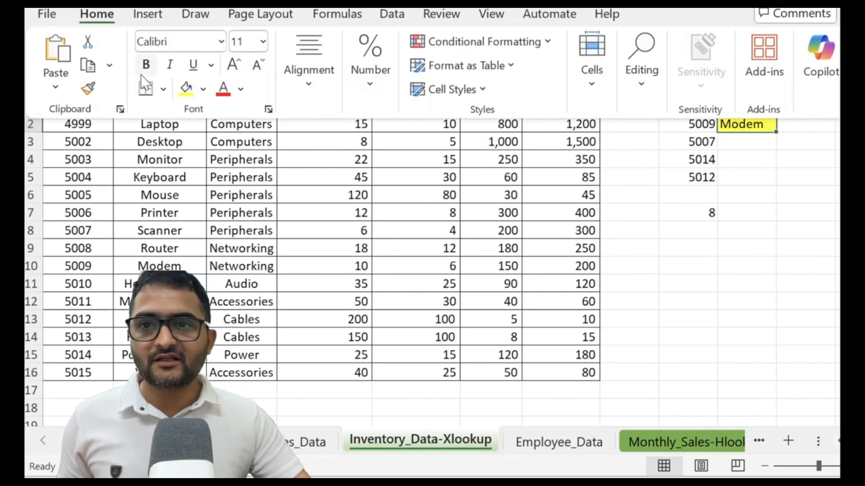
click(202, 89)
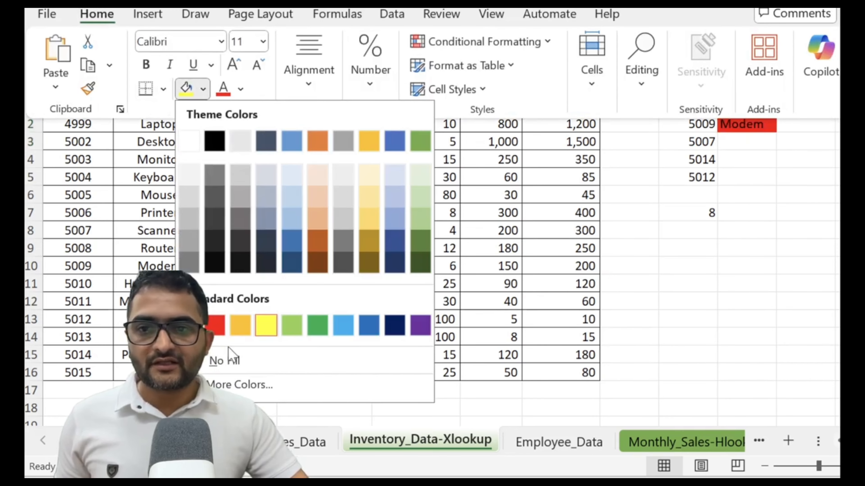
click(231, 357)
click(729, 178)
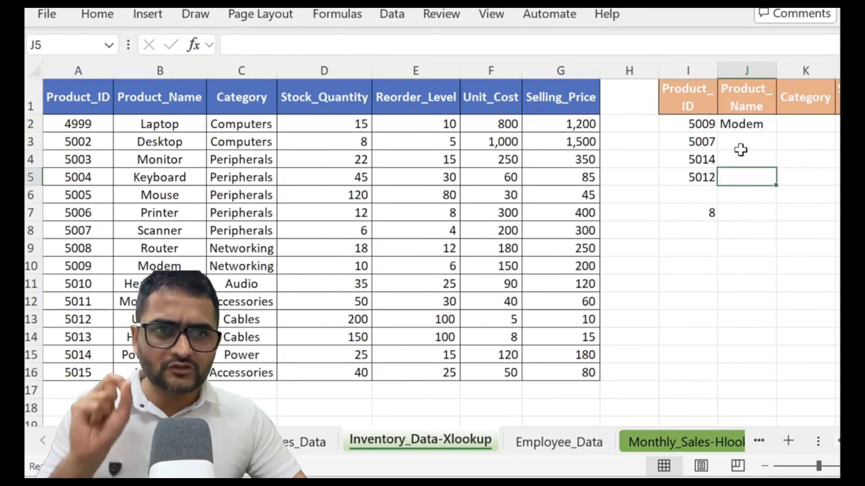
Step: Fill the XLOOKUP formula from J2 down through J5 for the other Product_IDs
click(746, 127)
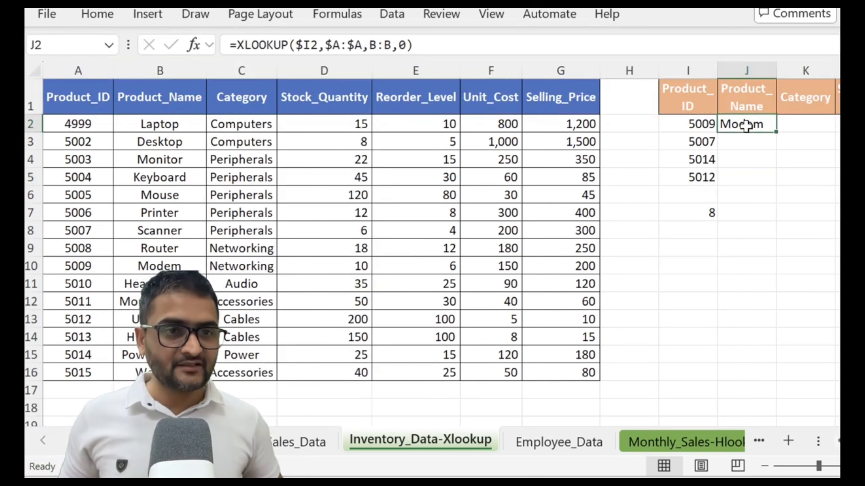
key(shift+Down)
key(shift+Down)
key(shift+Down)
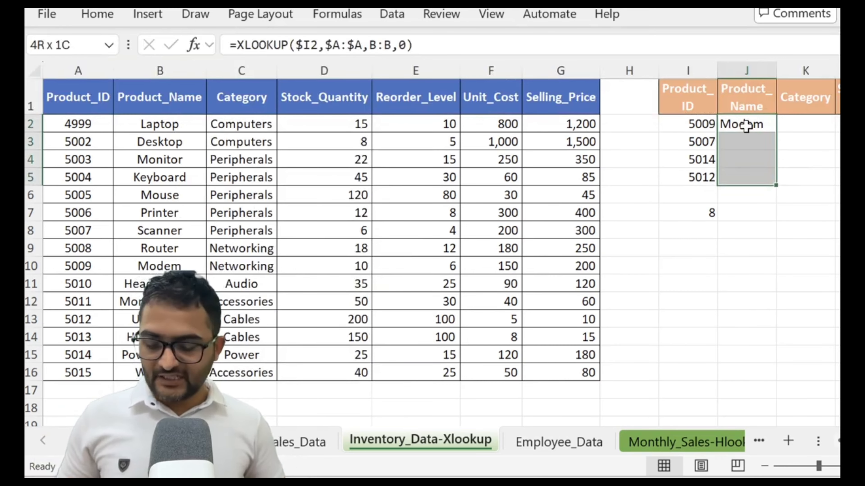
key(ctrl+d)
key(Down)
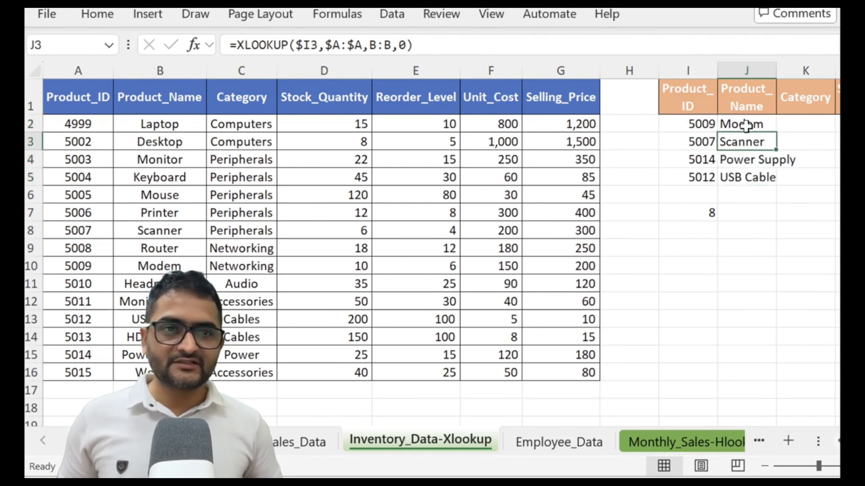
Step: Fill the XLOOKUP formulas in J2:J5 across the Category and Stock_Quantity columns
key(Down)
key(Up)
key(Up)
key(shift+Down)
key(shift+Down)
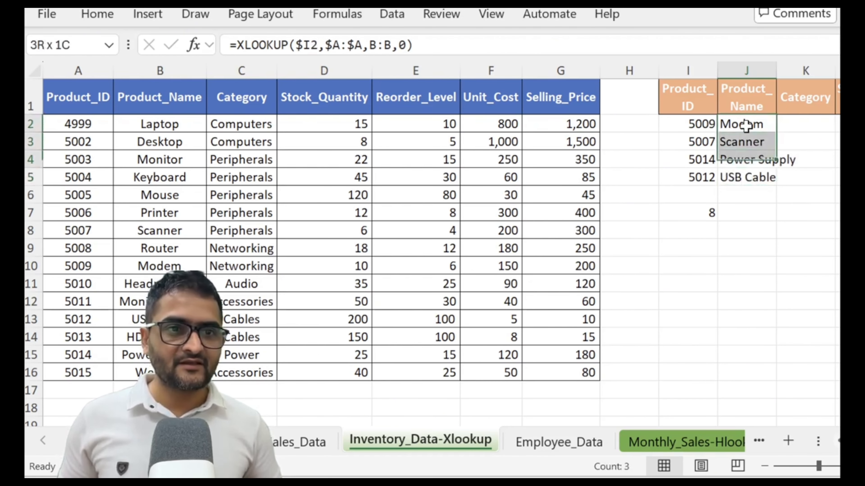
key(shift+Down)
key(shift+Right)
key(shift+Right)
key(ctrl+r)
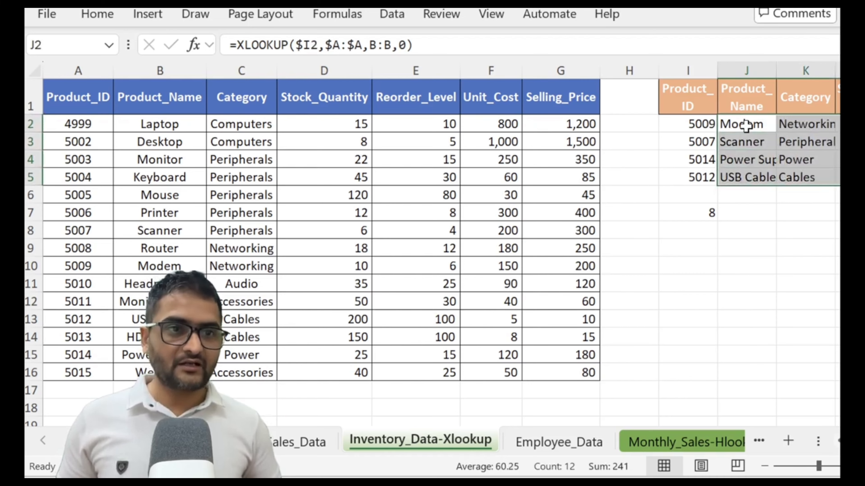
Step: Make the references in the J2 formula relative so it reads =XLOOKUP(I2,A:A,B:B,0)
click(746, 126)
key(Left)
click(746, 126)
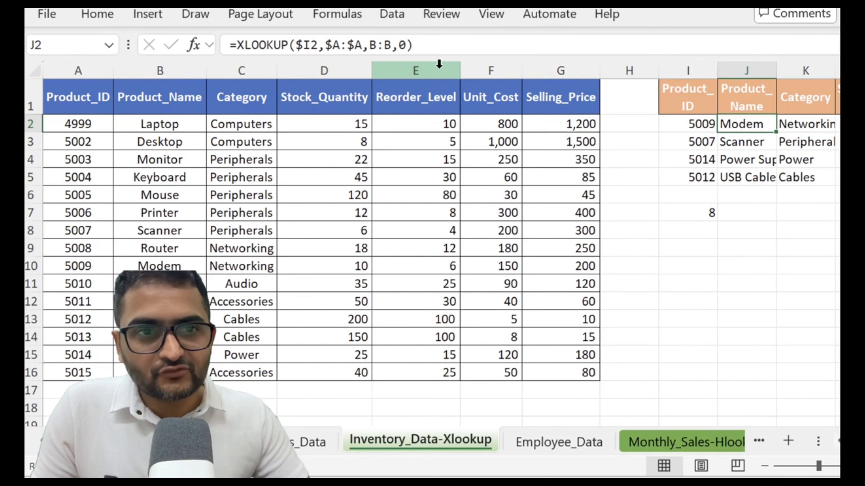
click(356, 48)
key(BackSpace)
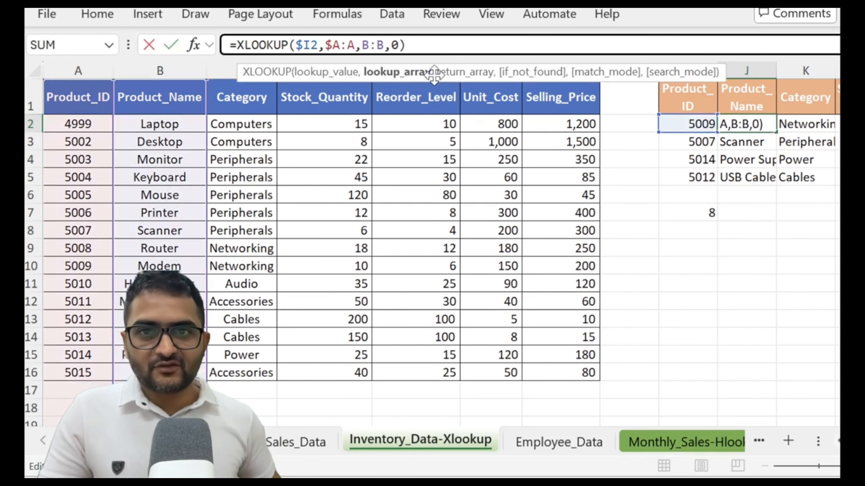
key(Left)
key(Left)
key(BackSpace)
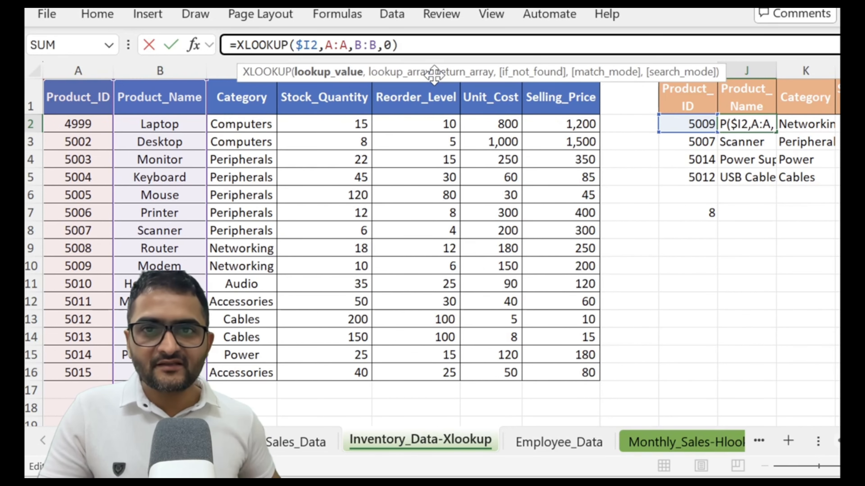
key(BackSpace)
key(ctrl+Return)
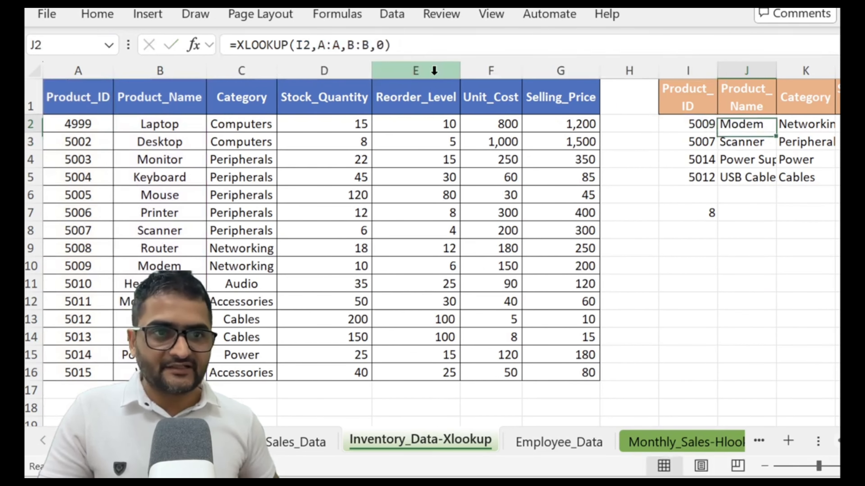
Step: Fill the relative XLOOKUP formula from J2 down to row 5 and across the Category column
key(shift+Down)
key(shift+Down)
key(shift+Down)
key(shift+Right)
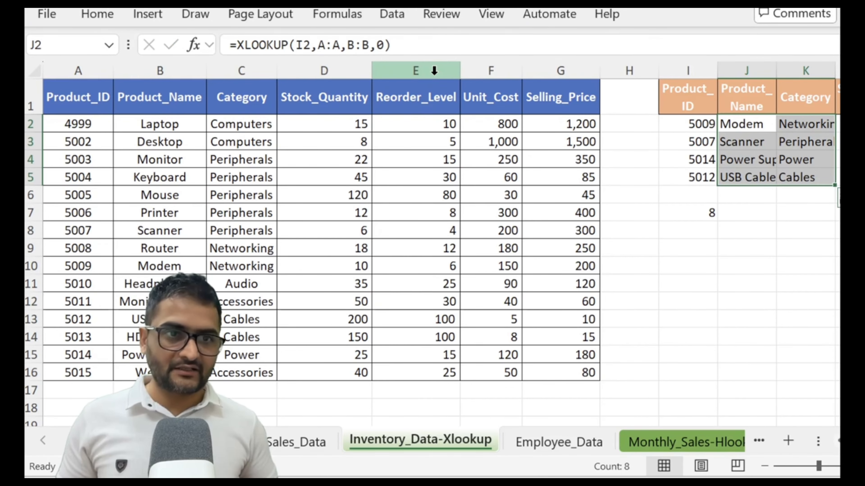
key(Right)
key(Left)
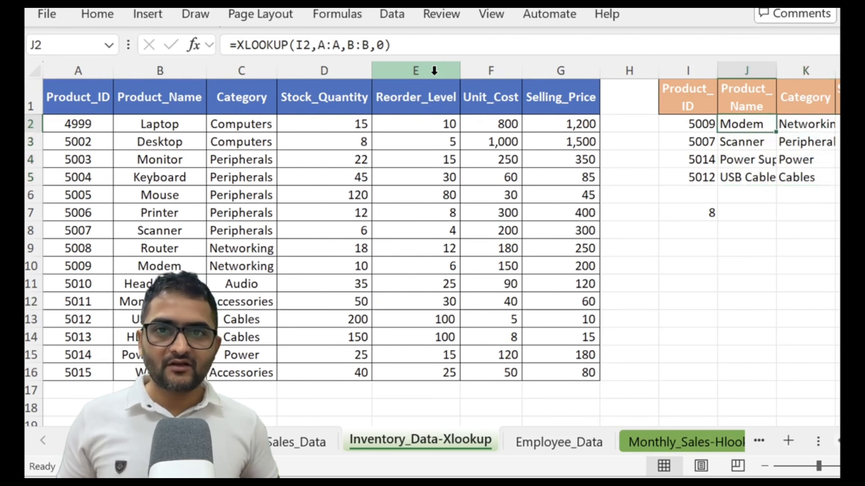
key(Right)
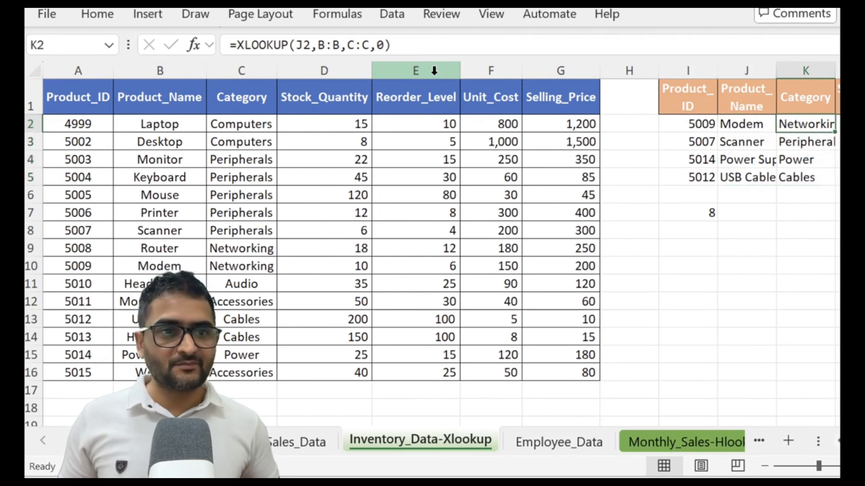
Step: Fill the relative Category formula from K2 through O5, covering all columns up to Selling_Price
key(shift+Down)
key(shift+Down)
key(shift+Down)
key(shift+Right)
key(shift+Right)
key(shift+Right)
key(shift+Right)
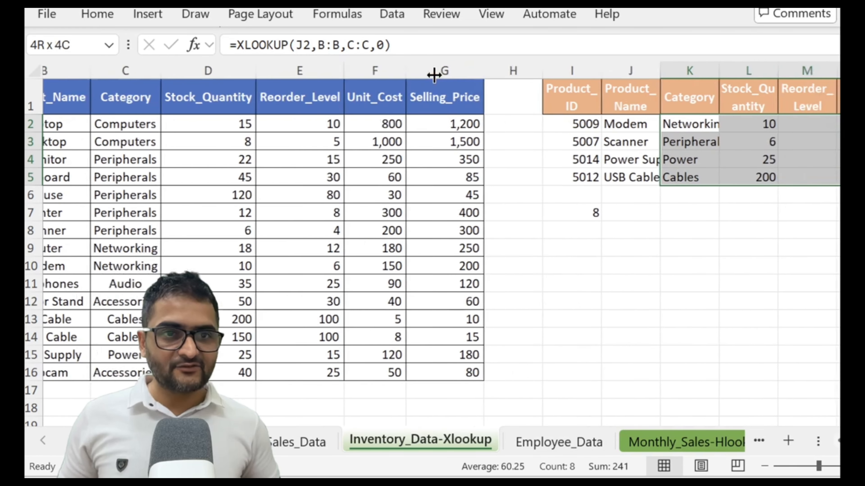
scroll(434, 70, right, 2)
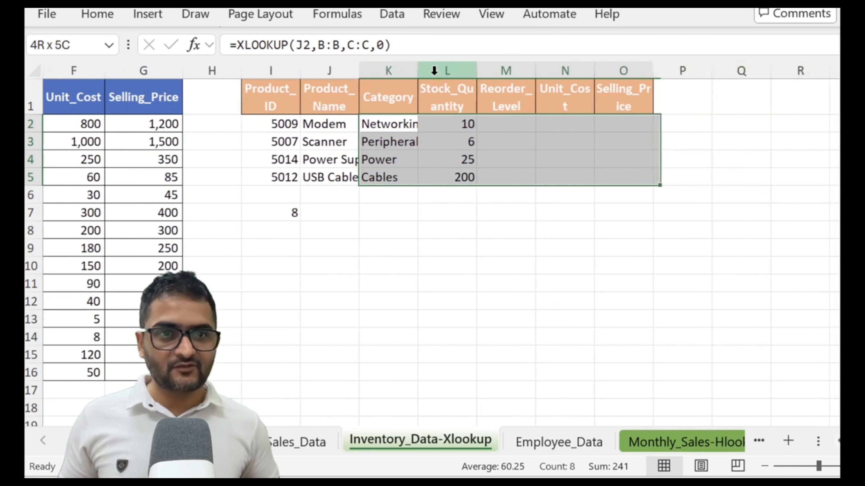
key(ctrl+v)
Step: Examine the formulas in J2 and K2 to see how their lookup and return references shift across columns
key(Left)
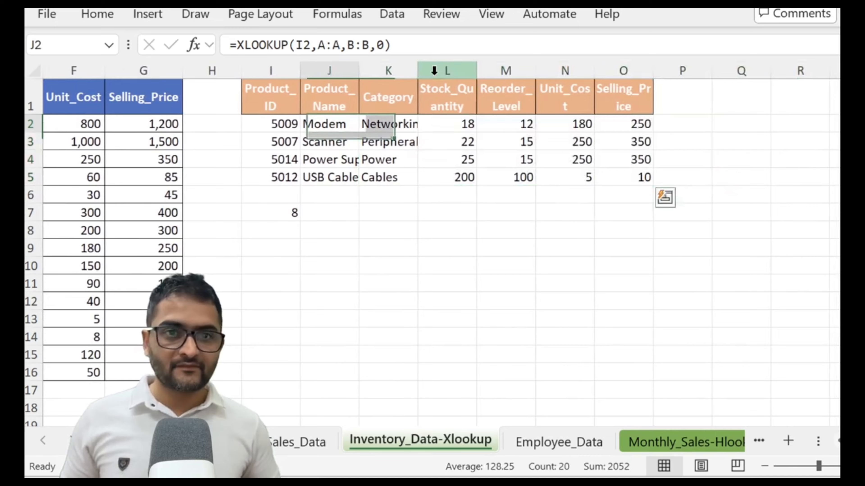
key(Left)
key(Home)
key(Right)
key(Right)
key(Right)
key(Right)
key(Right)
key(Right)
key(Right)
key(Right)
key(Right)
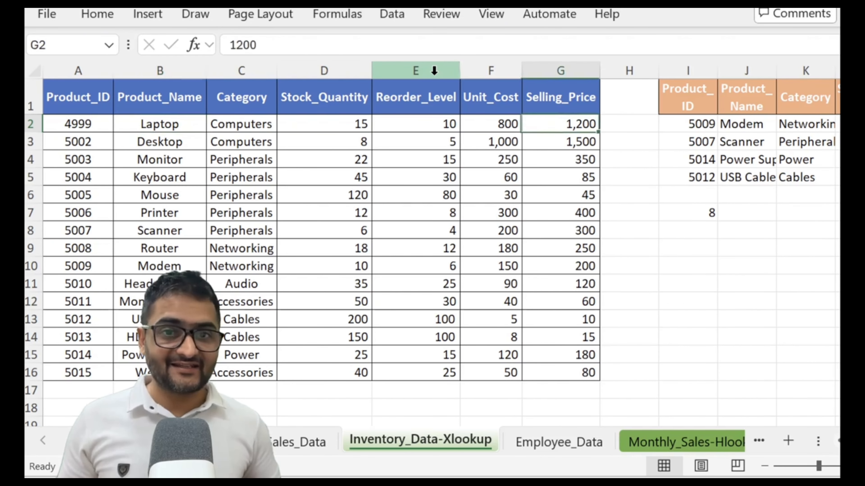
key(Right)
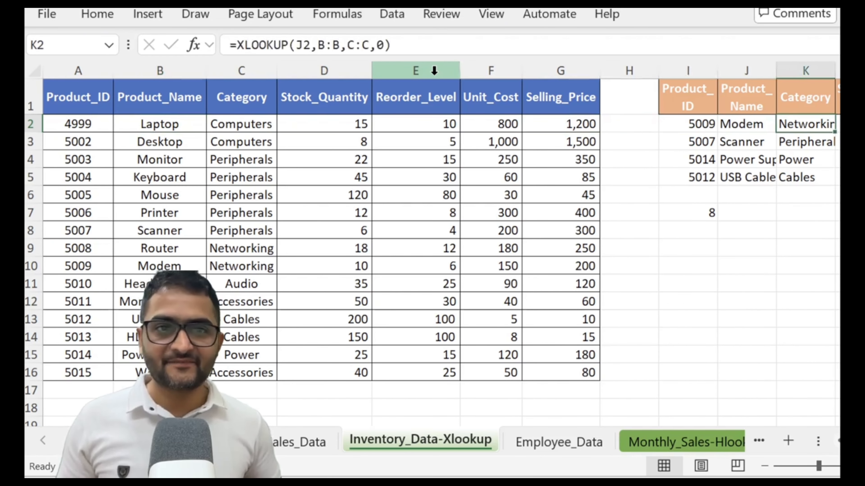
Step: Set the lookup Product_ID in I2 to 4999 and check the Product_Name formula in J2
key(Left)
key(Left)
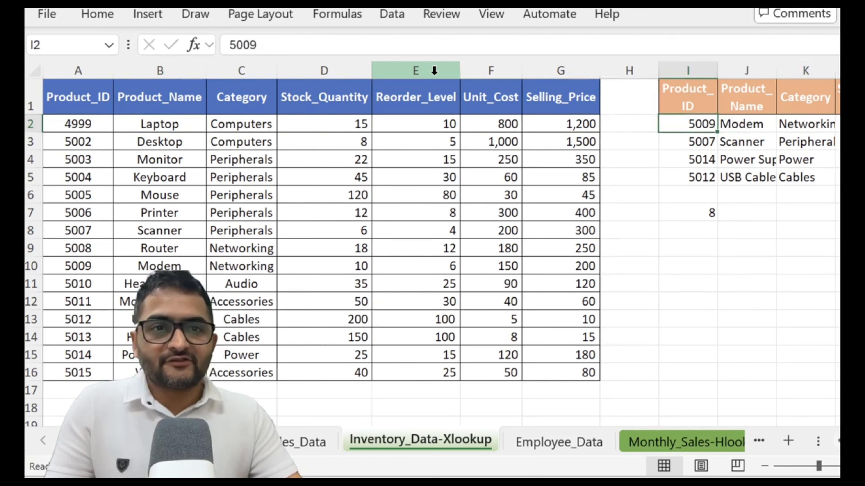
text(4)
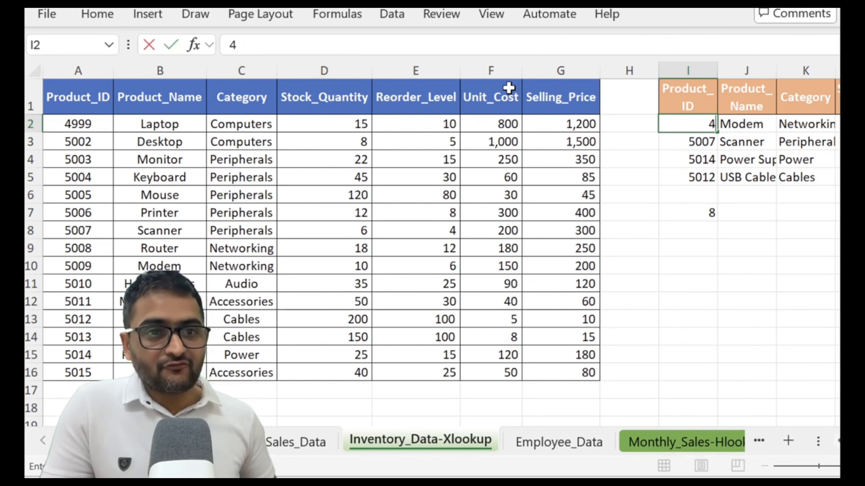
text(999)
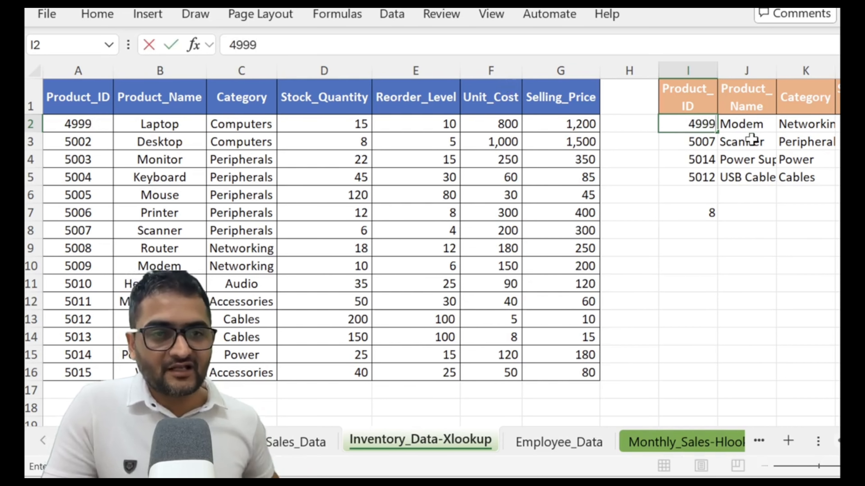
key(Return)
click(749, 130)
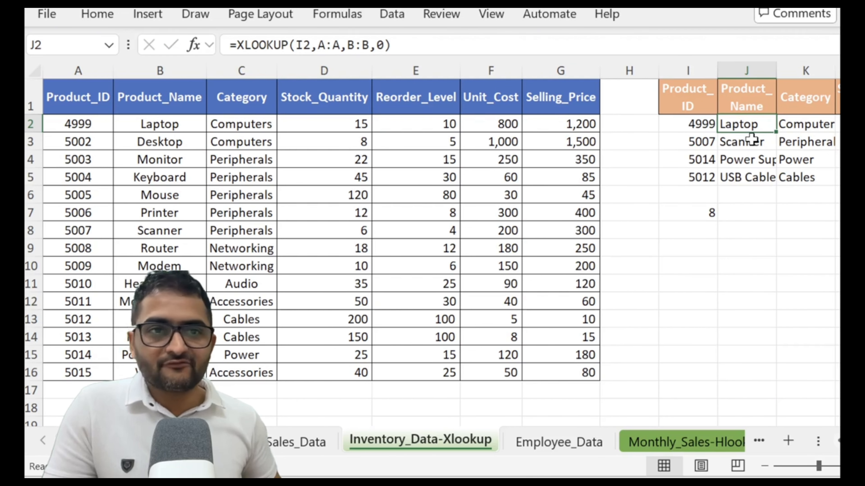
Step: Set the lookup Product_ID in I2 to 5015 and check the Product_Name formula in J2
key(Left)
key(Down)
key(Down)
key(Down)
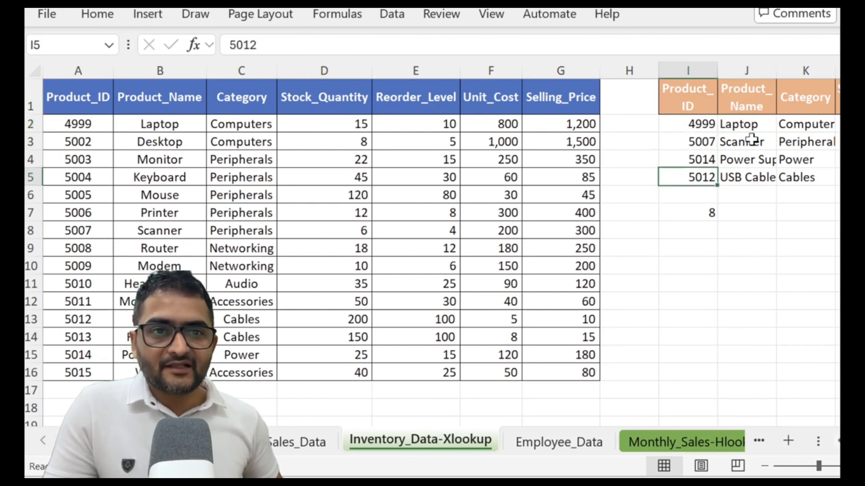
key(Up)
key(Up)
key(Up)
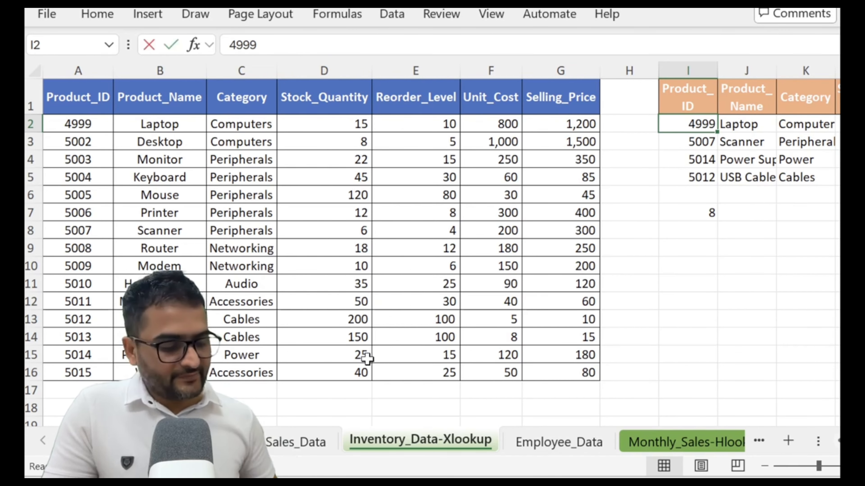
text(5015)
key(Return)
key(Up)
key(Right)
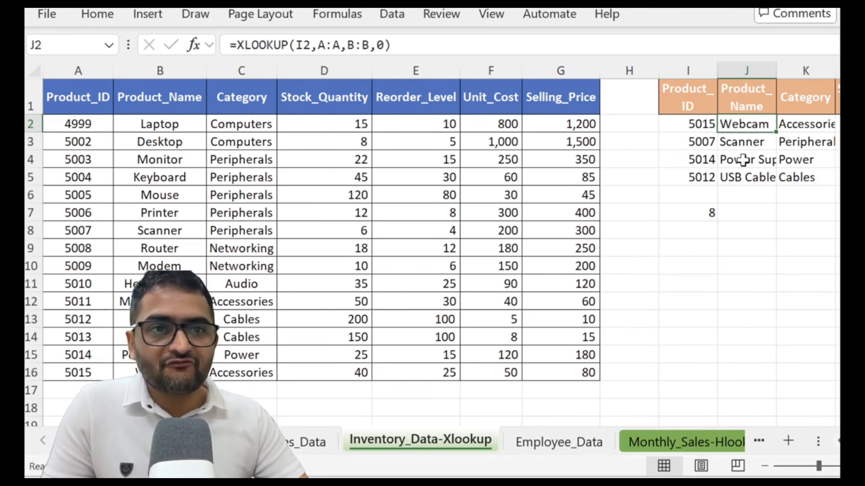
Step: Set the lookup Product_ID in I5 to 5015 and check the Product_Name formula in J5
click(702, 175)
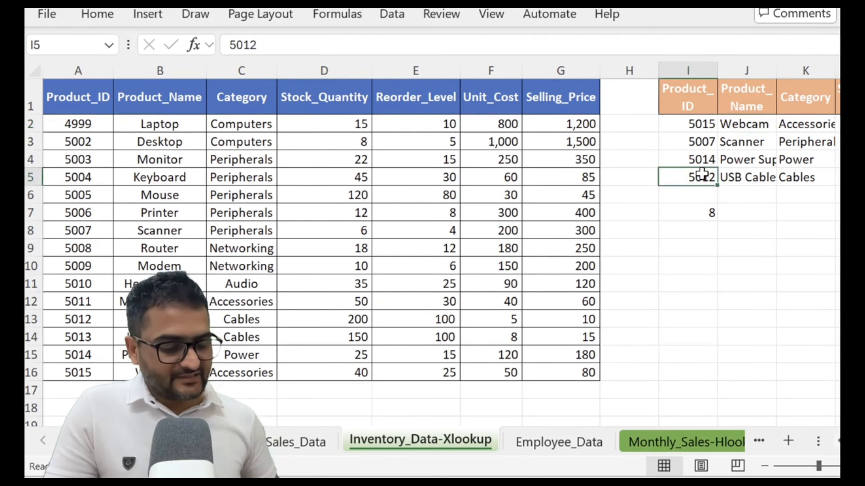
text(50)
key(ctrl+Return)
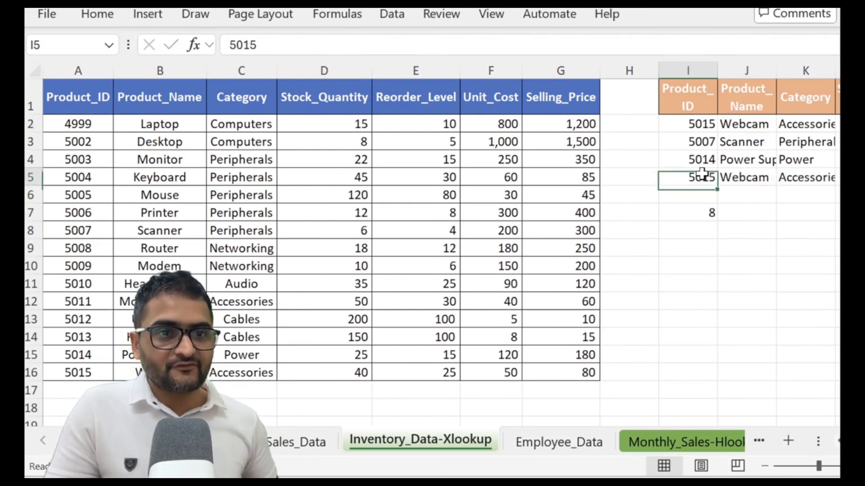
key(Right)
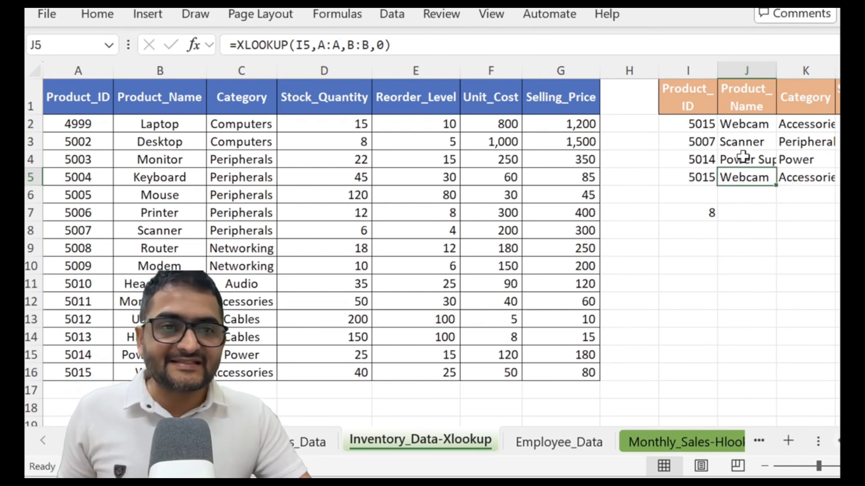
Step: Select the lookup results block J2:O5 to review the retrieved product details
key(shift+Up)
key(shift+Up)
key(shift+Up)
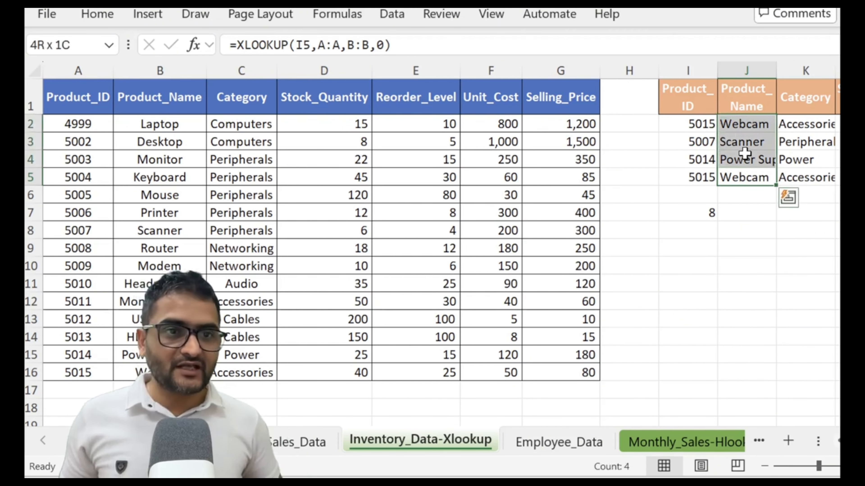
key(shift+Right)
key(shift+Right)
key(shift+Right)
key(shift+Right)
key(shift+Right)
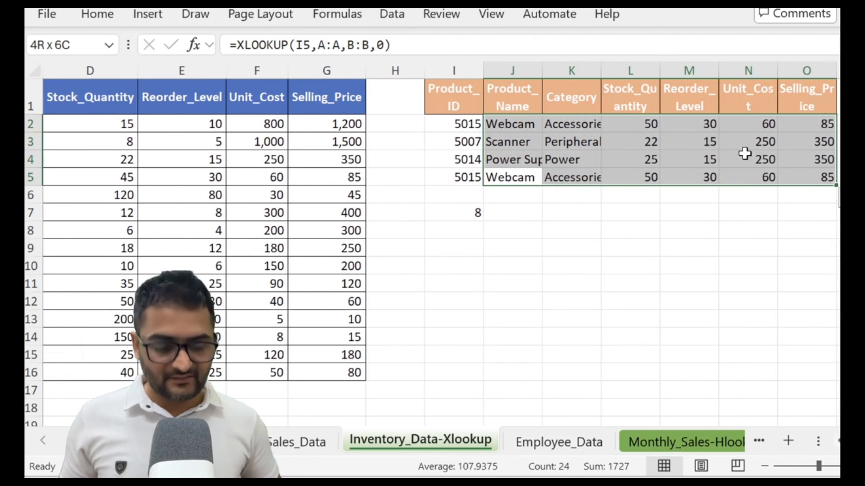
key(Right)
key(Right)
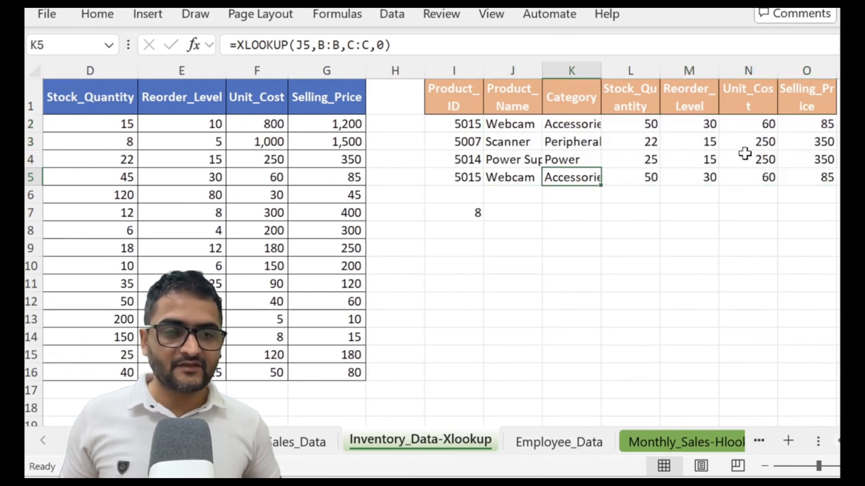
key(Left)
key(Left)
key(Left)
key(Home)
key(Right)
key(Right)
key(Right)
key(Right)
key(Right)
key(Right)
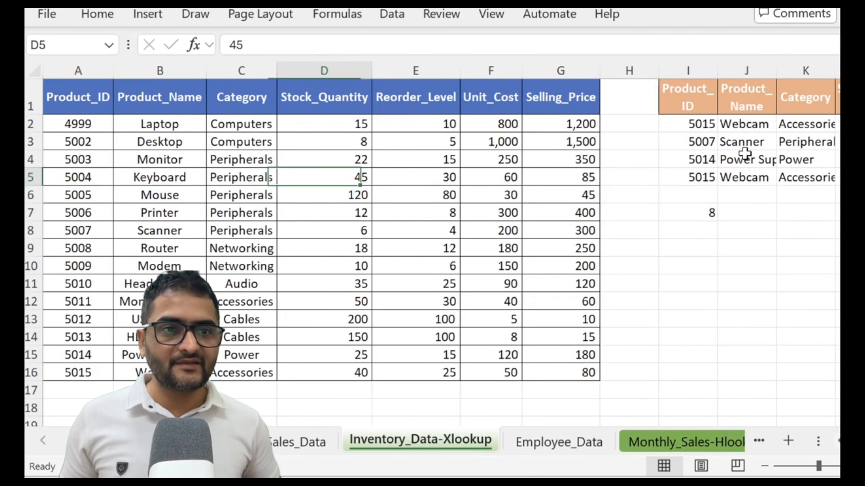
Step: Examine which lookup value, lookup column and return column the Category formula in K5 references
key(Right)
key(Right)
key(Right)
key(Right)
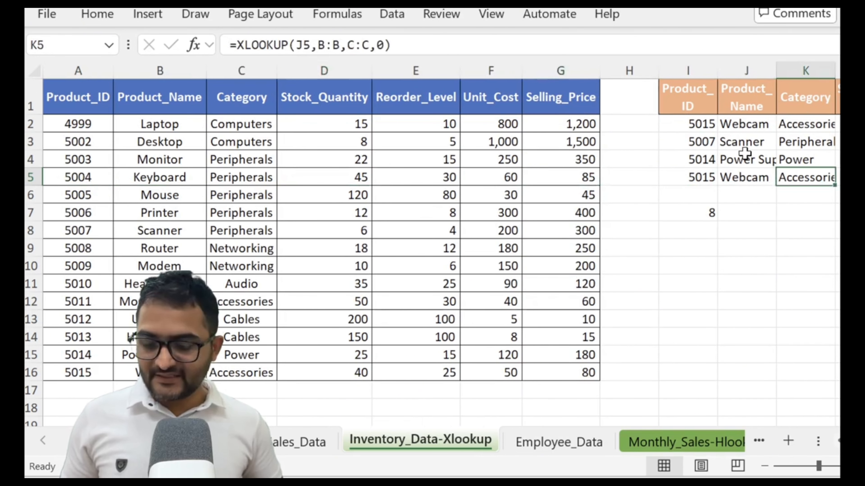
key(F2)
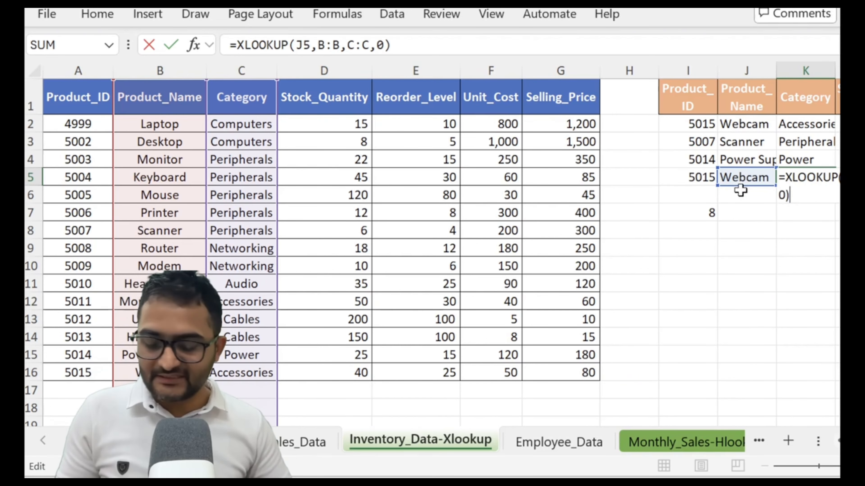
key(Escape)
key(Left)
key(Left)
key(Left)
key(Right)
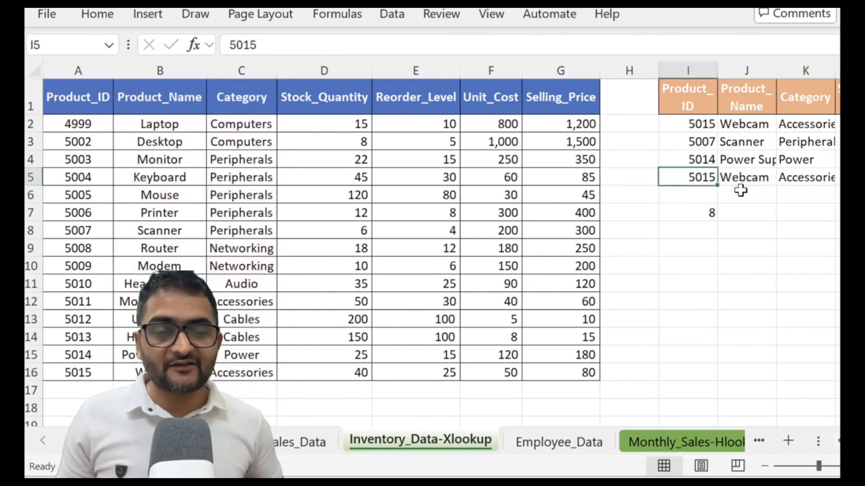
key(Right)
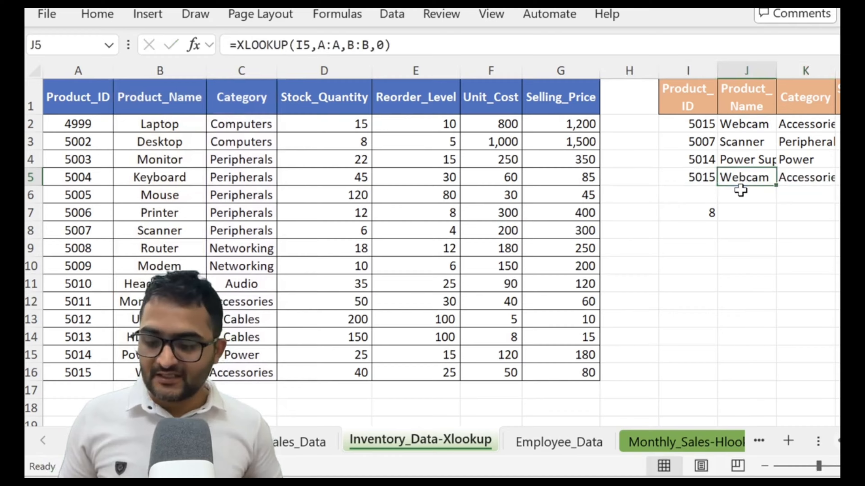
Step: Compare the XLOOKUP references in J5 with those in K5 to trace how they shift across columns
key(F2)
key(Tab)
key(F2)
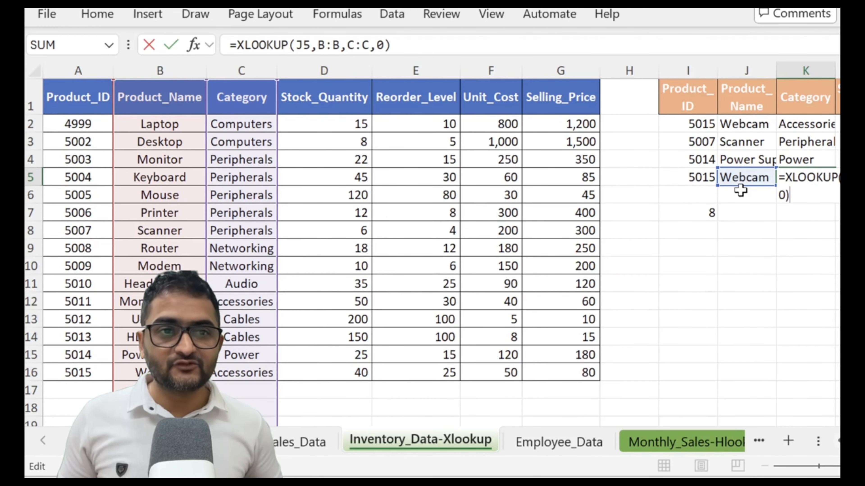
key(Escape)
key(F2)
key(Escape)
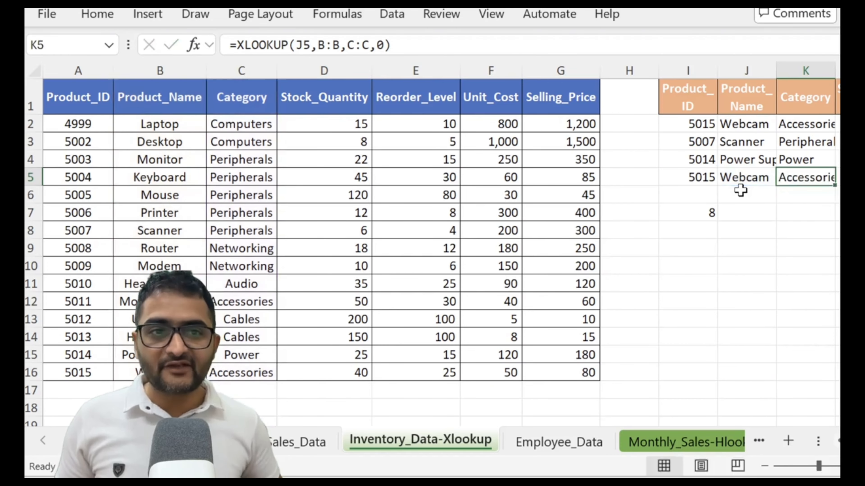
key(F2)
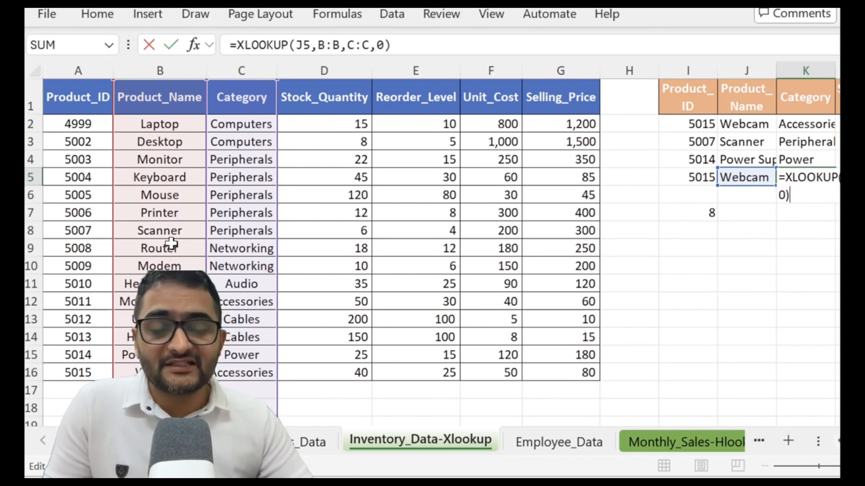
key(Escape)
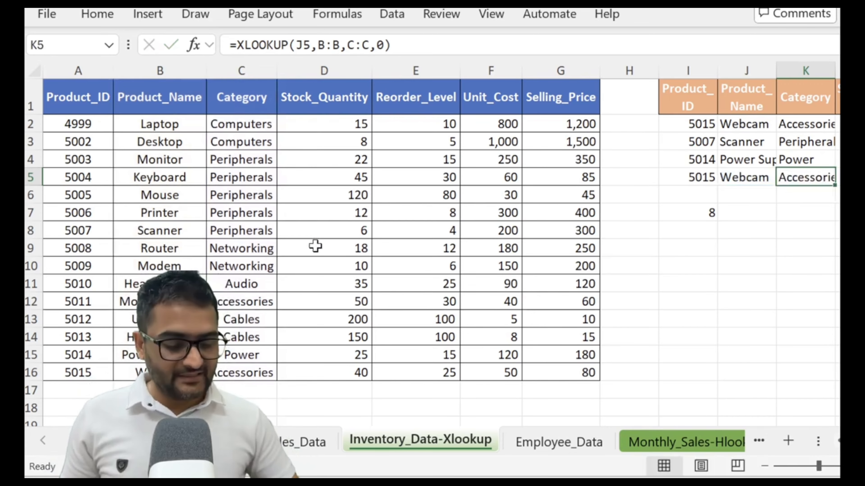
key(Left)
key(Right)
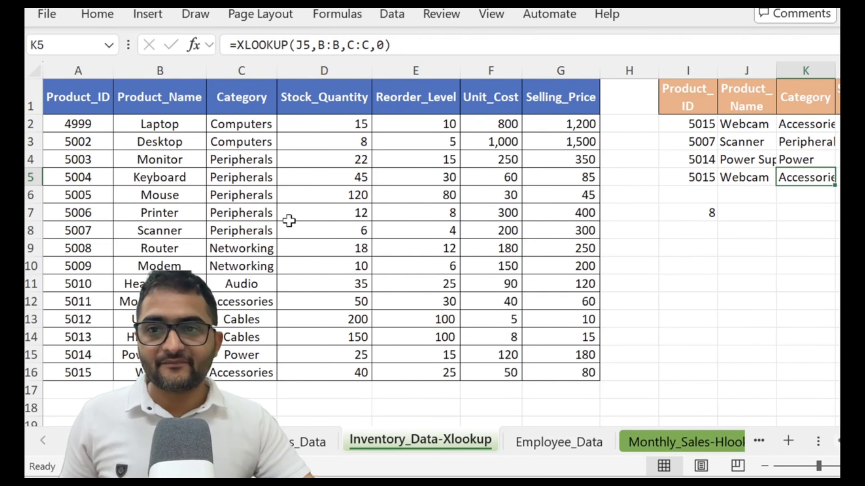
Step: Change the Product_Name in B2 to Webcam and check the Category formula in K5
click(167, 121)
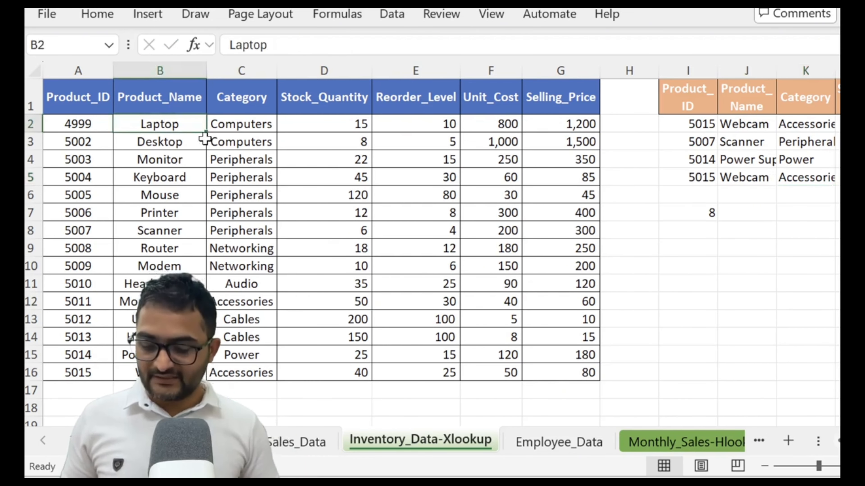
text(Web)
key(Return)
key(Up)
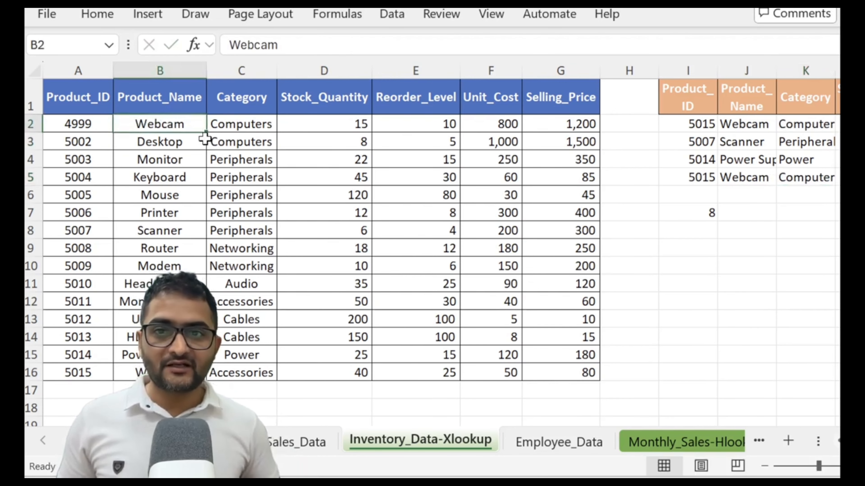
key(Right)
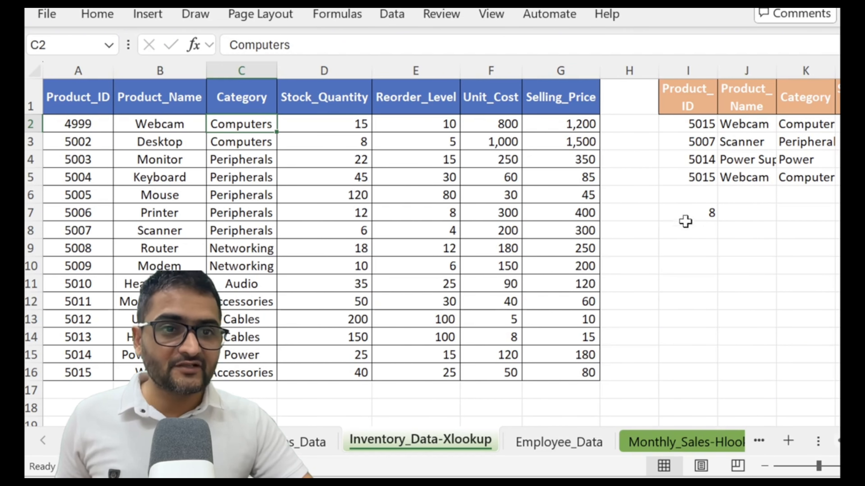
click(700, 178)
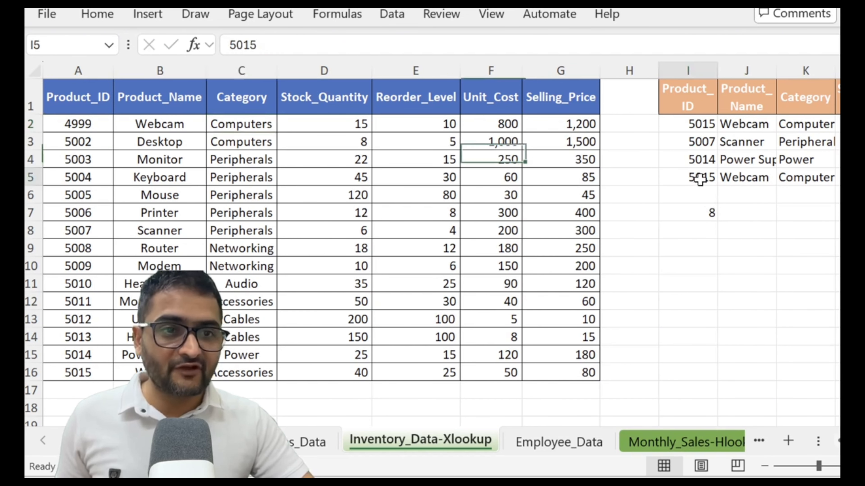
click(799, 177)
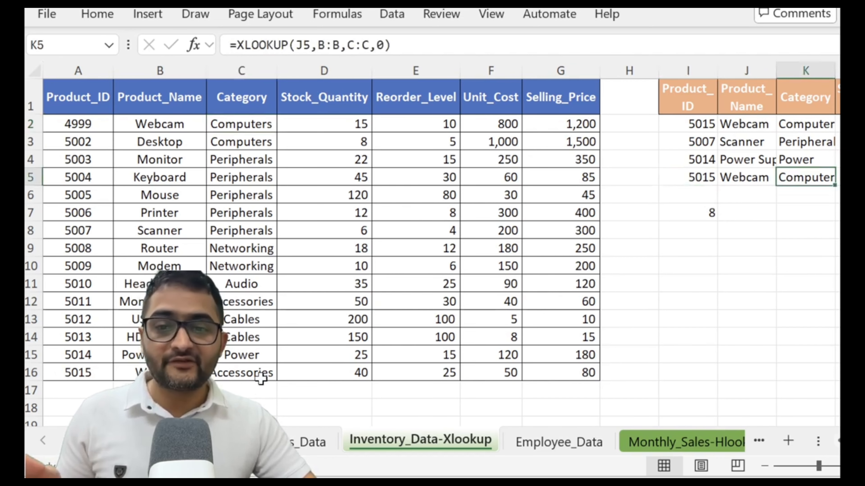
Step: Undo the Product_Name change in B2 and the last lookup Product_ID change in I5
click(721, 221)
key(ctrl+z)
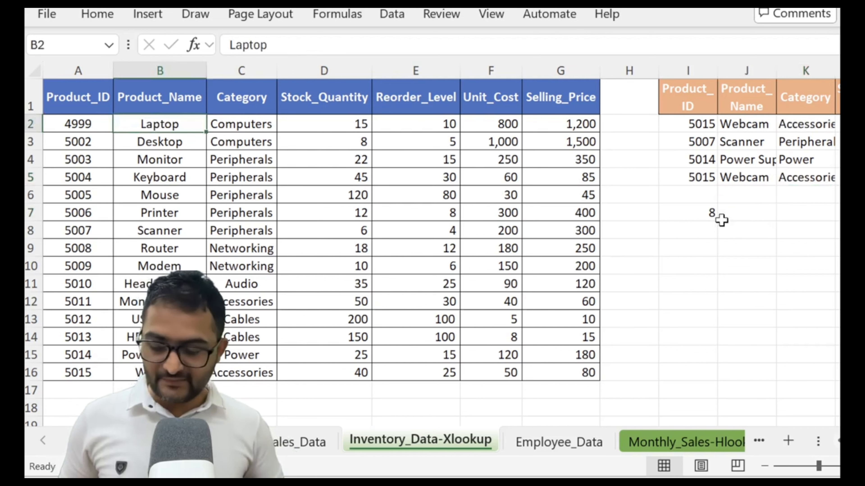
key(ctrl+z)
key(ctrl+z)
Step: Clear the XLOOKUP formulas from J3:L5
key(Right)
key(shift+Right)
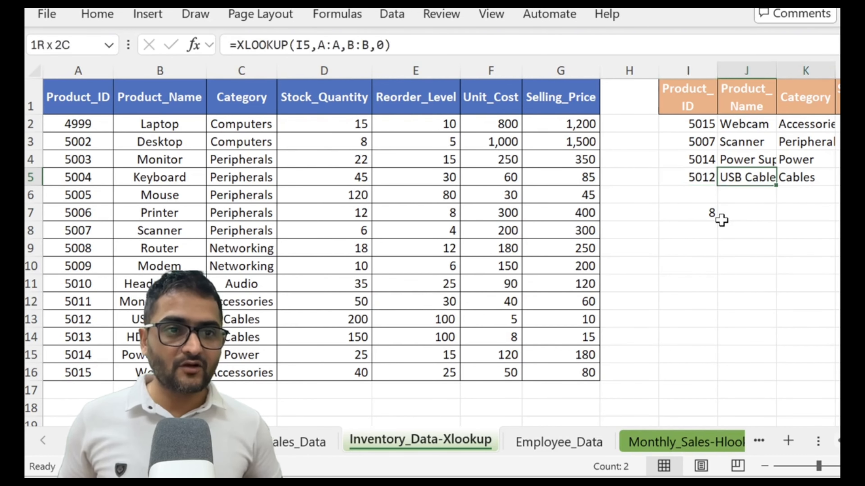
key(shift+Up)
key(shift+Up)
key(shift+Right)
key(Delete)
Step: Clear the Stock_Quantity to Selling_Price lookup formulas in L2:O5
key(Right)
key(Right)
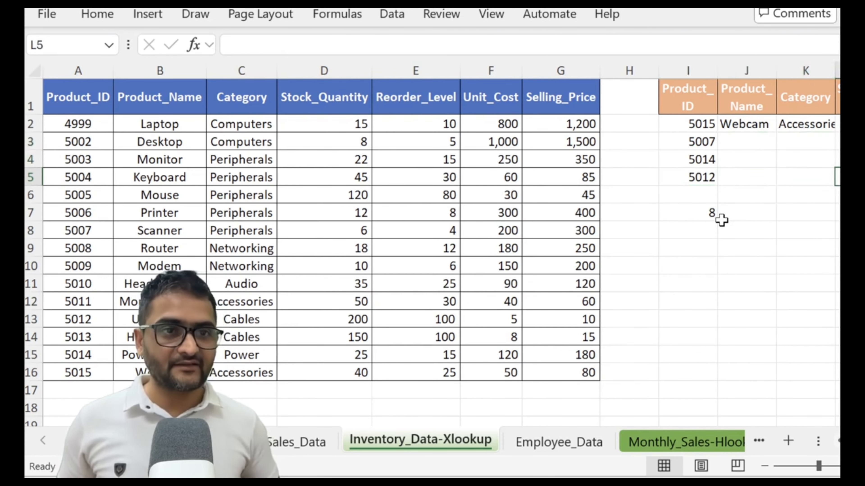
key(Up)
key(Right)
key(Right)
key(Left)
key(Left)
key(Up)
key(Up)
key(shift+Down)
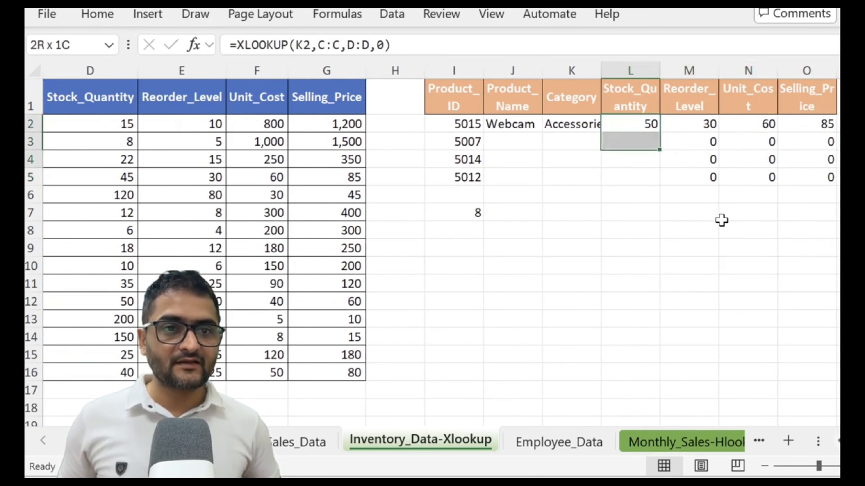
key(shift+Down)
key(shift+Down)
key(shift+Right)
key(shift+Right)
key(shift+Right)
key(shift+Right)
key(shift+Right)
key(shift+Right)
key(shift+Left)
key(shift+Left)
key(shift+Left)
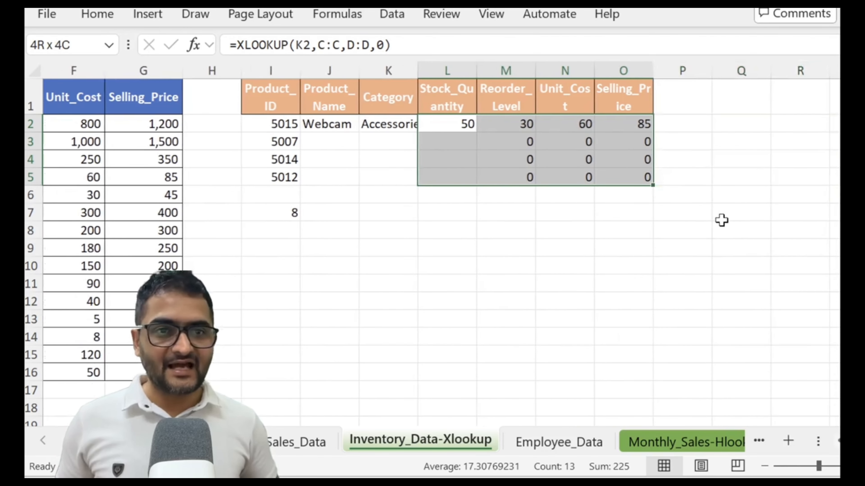
key(Delete)
Step: Clear the Category lookup formula from K2, keeping the Product_Name formula in J2
key(Left)
key(Left)
key(Right)
key(Delete)
key(Left)
key(Left)
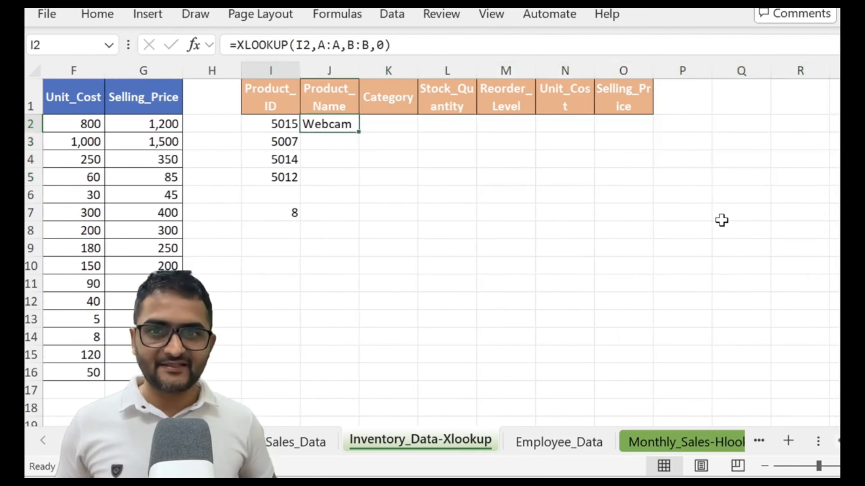
key(Left)
key(Left)
key(Left)
key(Left)
key(Left)
key(Left)
key(Left)
key(Left)
key(Right)
key(Right)
key(Right)
key(Right)
key(Right)
key(Right)
key(Right)
key(Right)
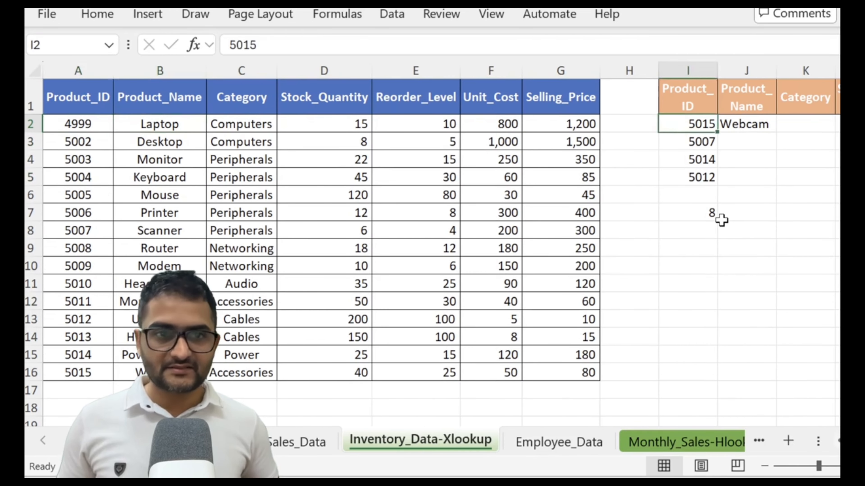
Step: Lock the lookup value's column in the J2 XLOOKUP formula by changing the reference to $I2
key(Right)
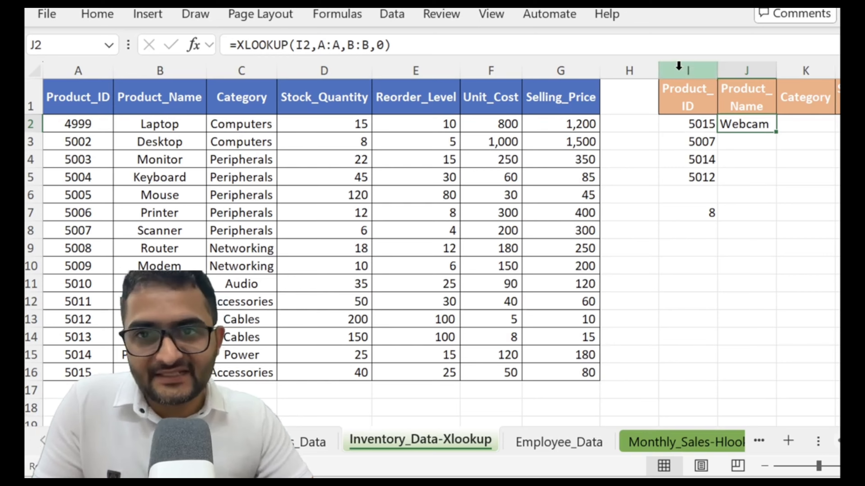
click(293, 46)
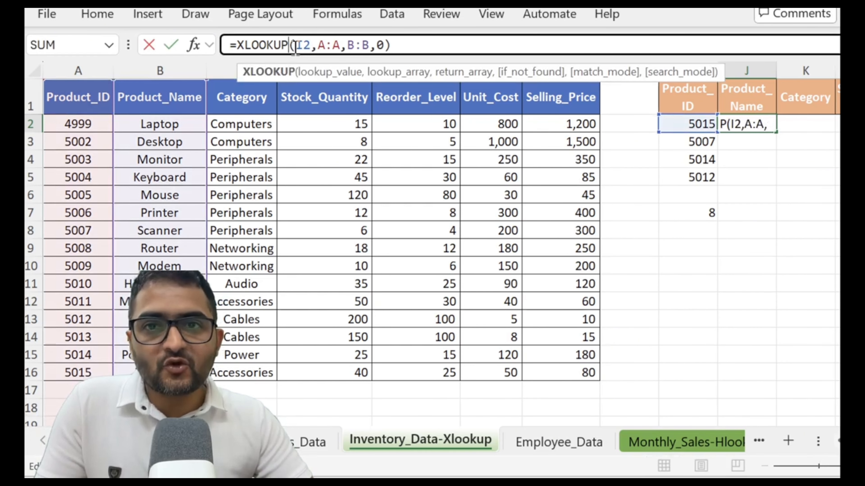
click(298, 46)
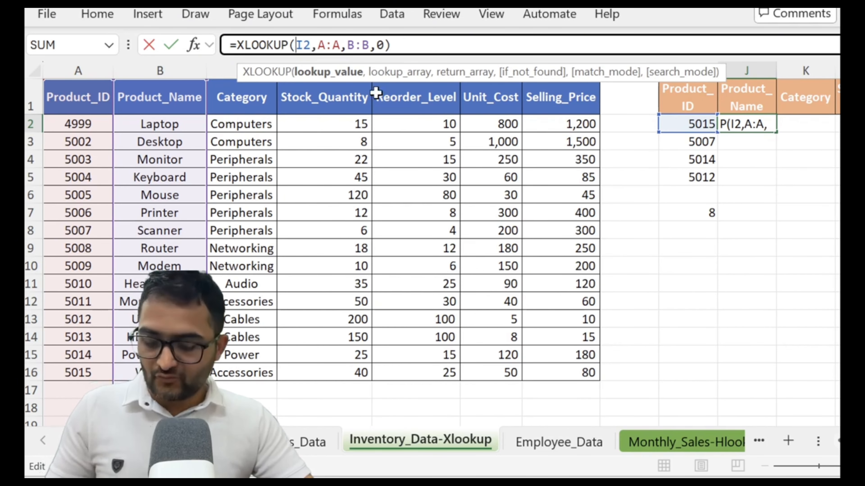
text($)
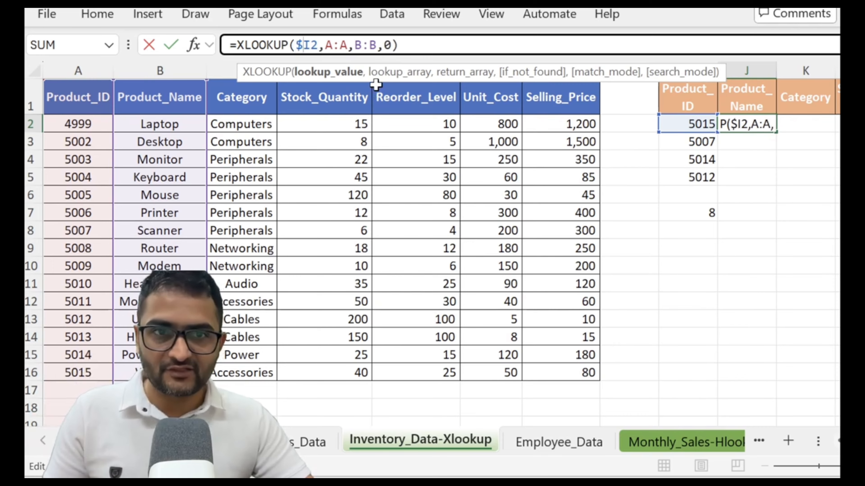
Step: Lock the lookup array's column in the J2 formula by changing the reference to $A:$A
click(329, 45)
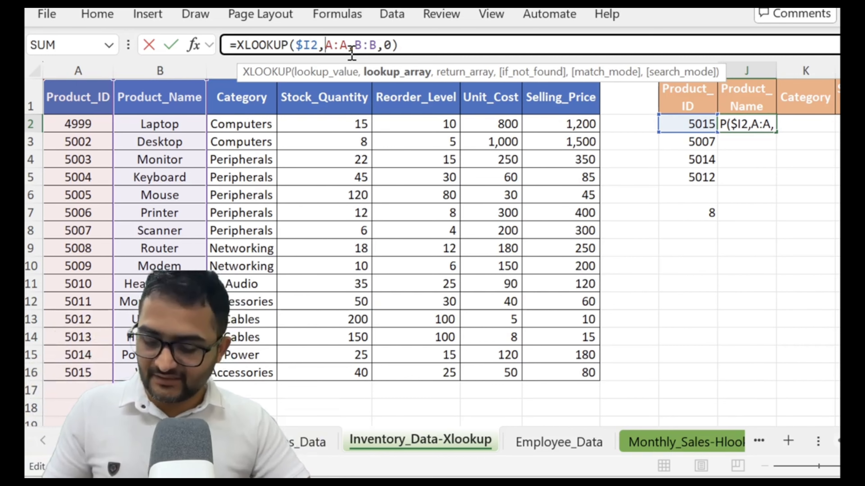
key(Left)
key(Left)
key(Left)
text($)
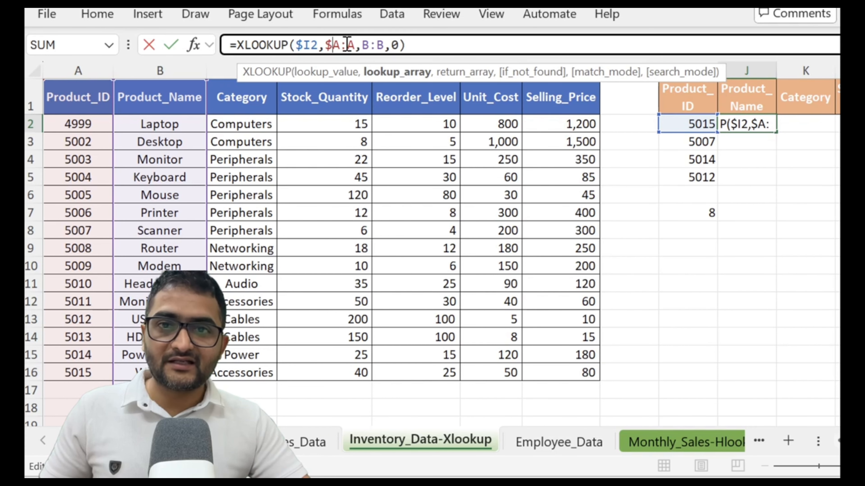
key(Right)
key(Right)
text($)
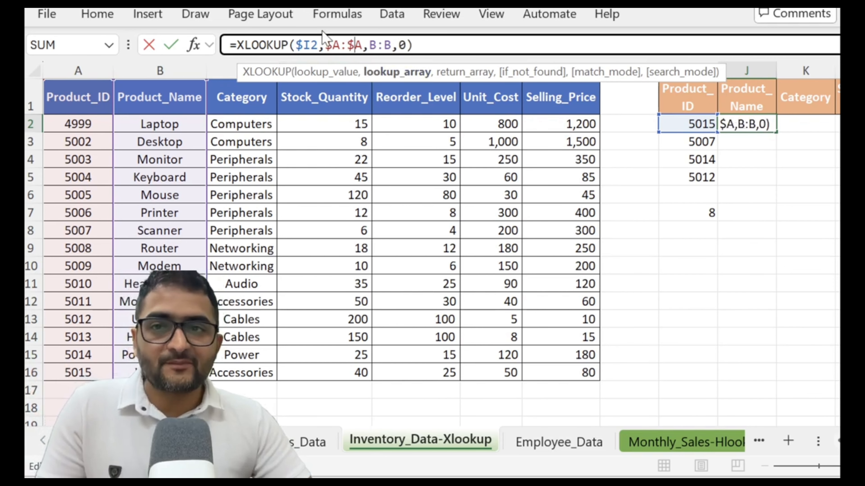
Step: Limit the lookup array in the J2 XLOOKUP formula to rows 2 through 16 as $A2:$A16
click(346, 47)
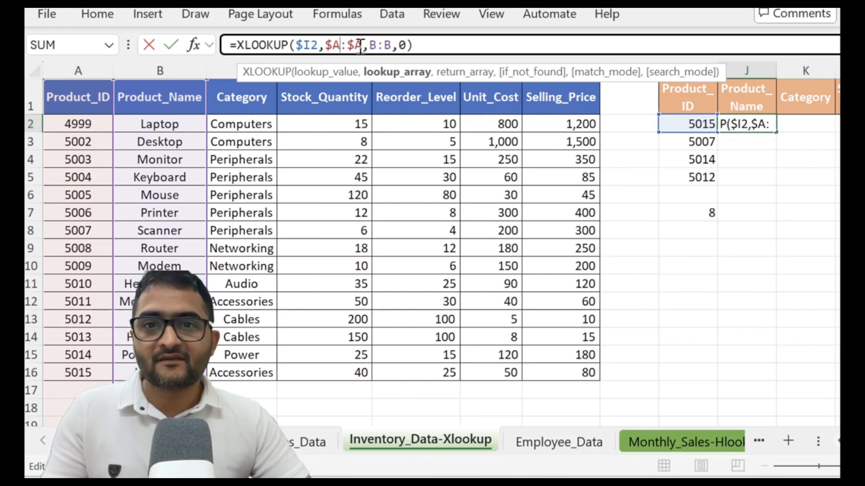
text(2)
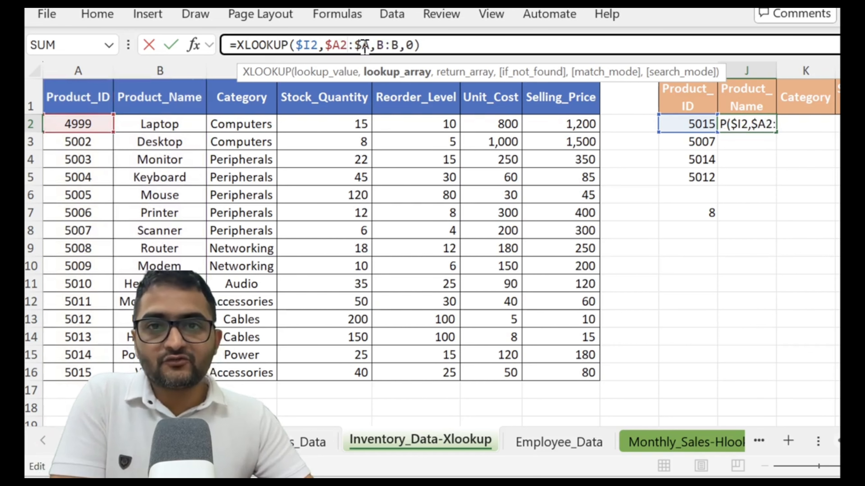
click(369, 46)
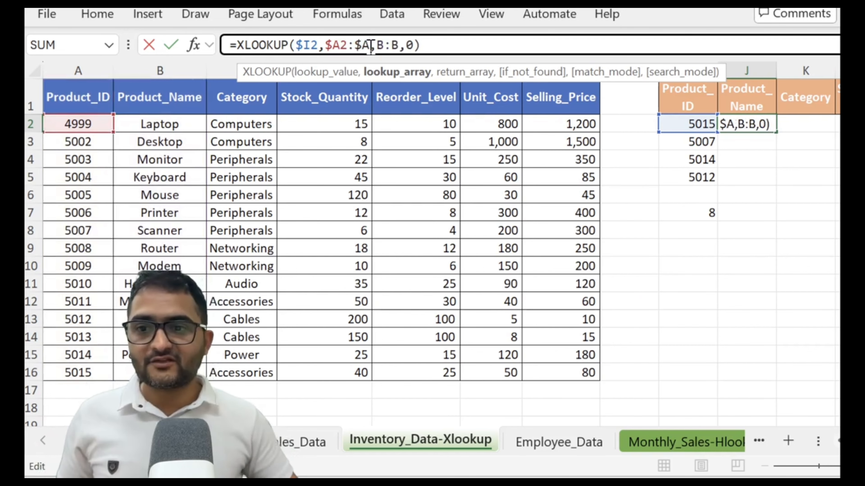
text(16)
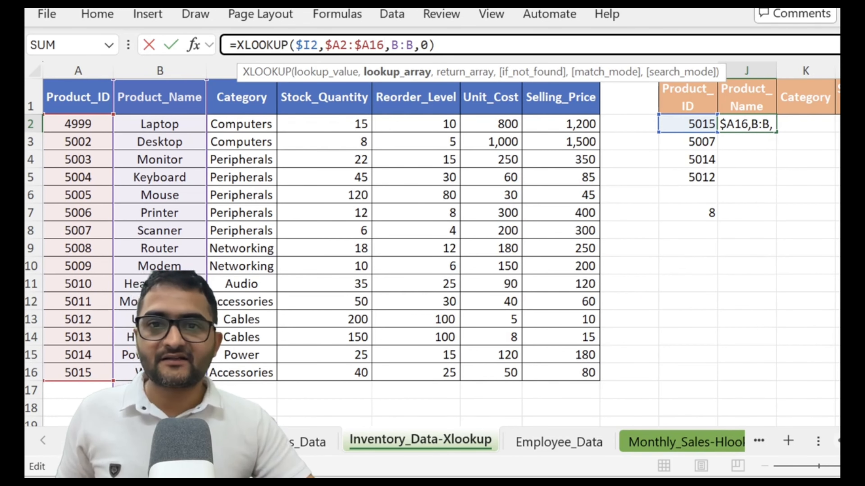
Step: Limit the return array in the J2 formula to B2:B16
click(396, 47)
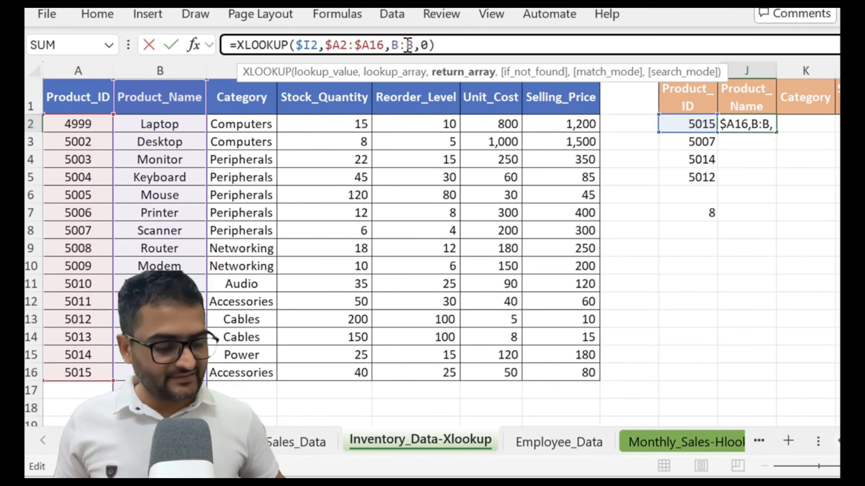
text(2:B)
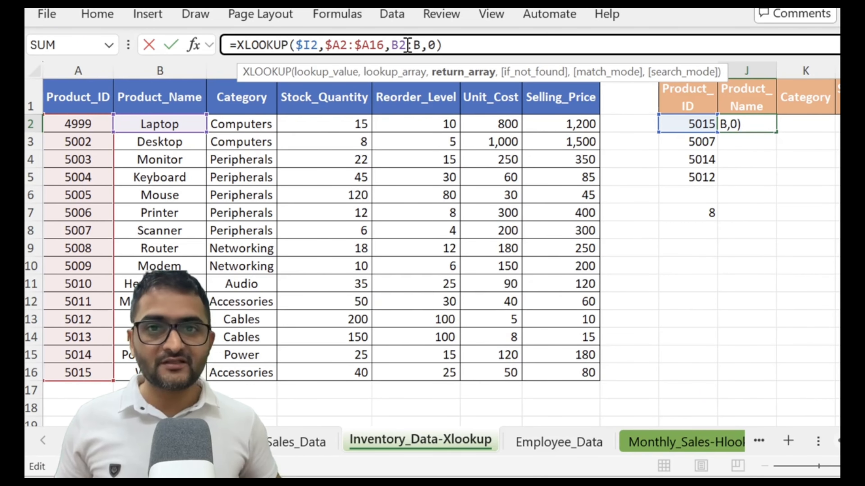
text(16)
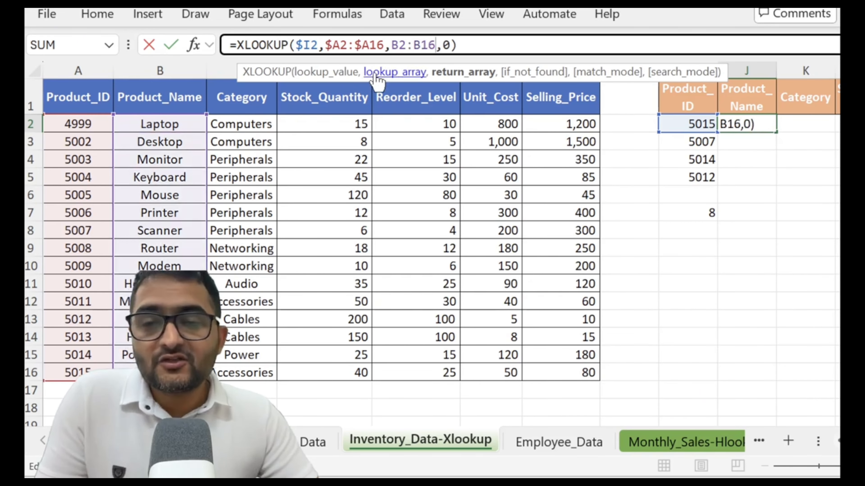
Step: Lock the rows of the J2 formula's lookup array so it reads $A$2:$A$16
click(342, 46)
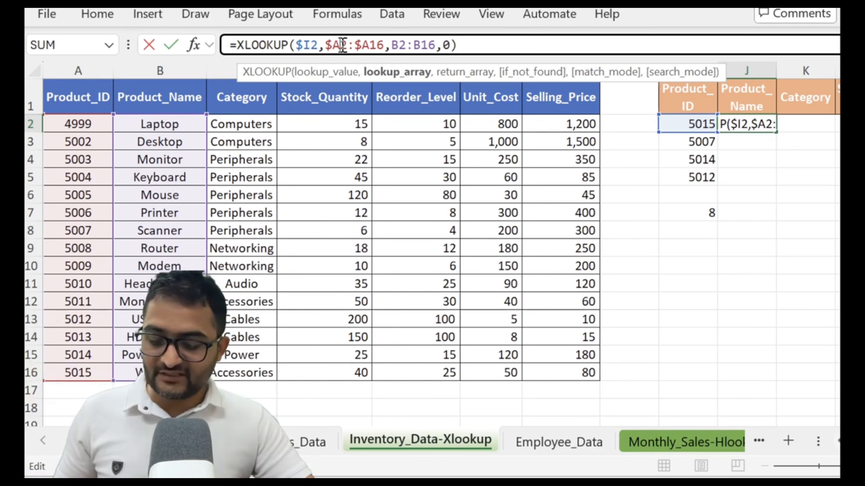
text($A)
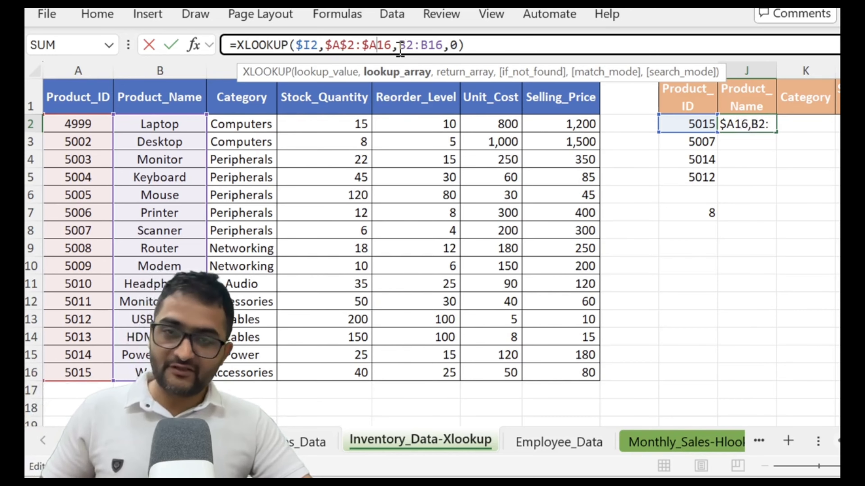
text($)
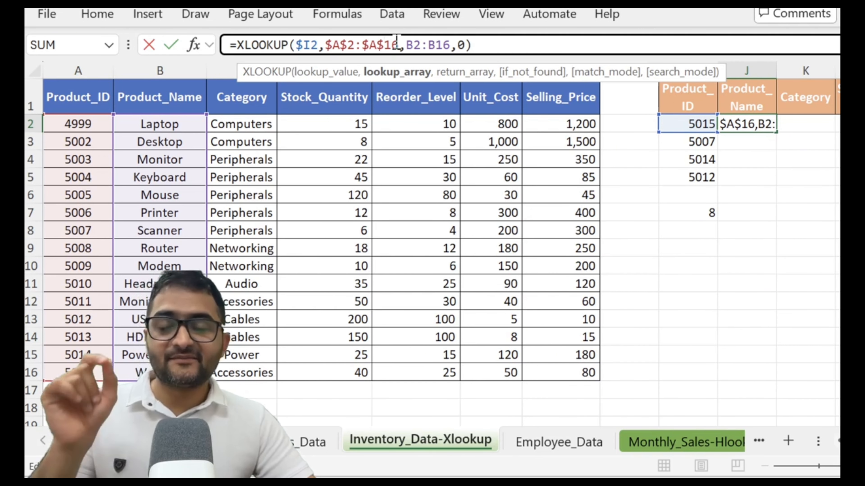
Step: Lock only the rows of the return array as B$2:B$16 and enter the J2 formula
click(414, 50)
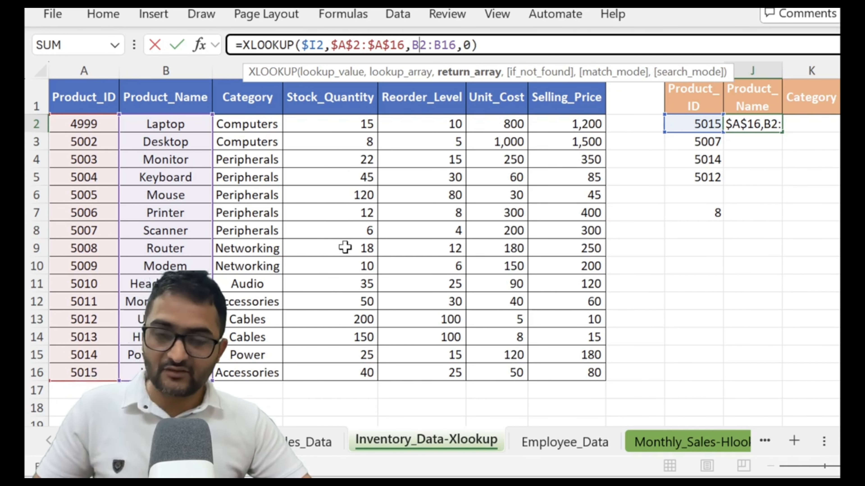
text($A)
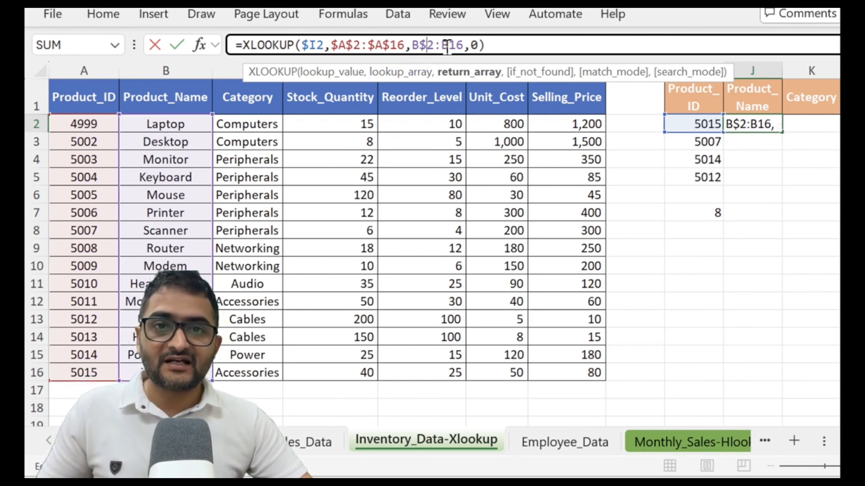
text($)
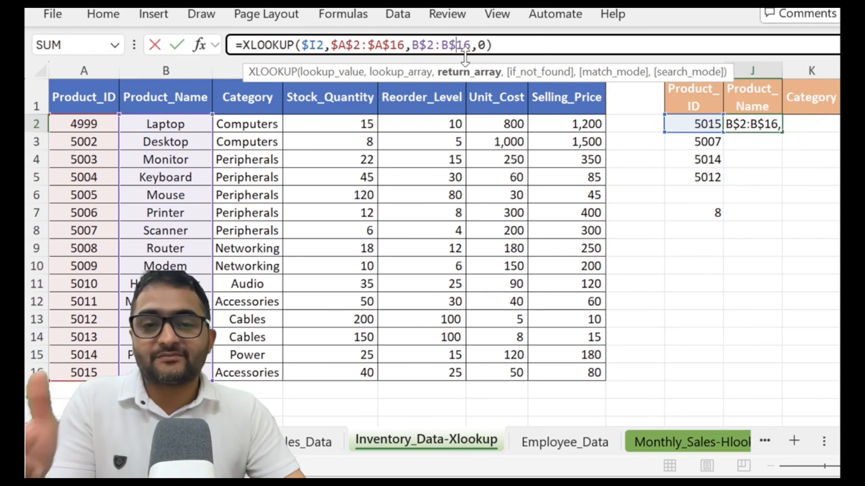
click(507, 43)
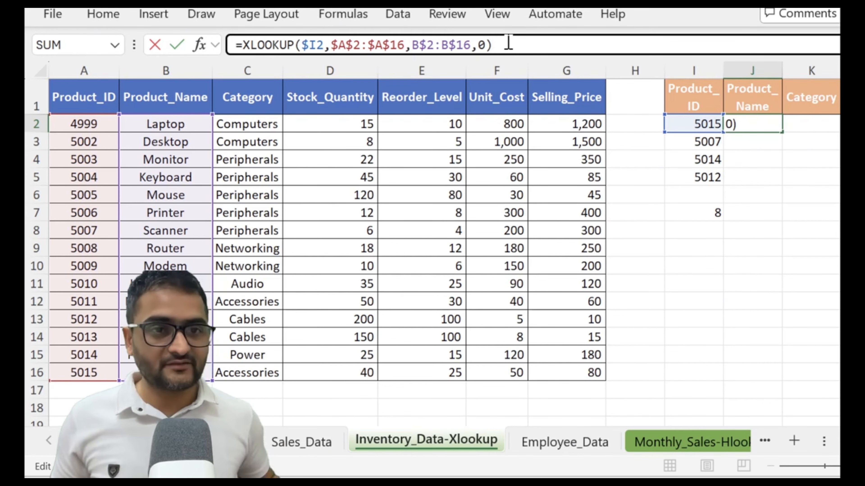
key(Return)
Step: Fill the Product_Name lookup formula from J2 down to J5
key(Up)
key(shift+Down)
key(shift+Down)
key(shift+Down)
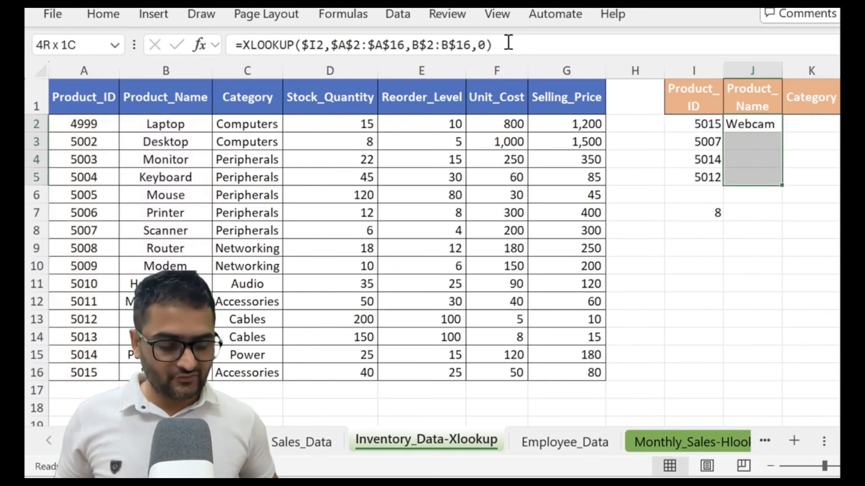
key(ctrl+d)
Step: Fill the J2:J5 lookup formulas across the Category to Selling_Price columns, through O5
key(shift+Right)
key(shift+Right)
key(shift+Right)
key(shift+Right)
key(shift+Right)
key(shift+Right)
key(shift+Right)
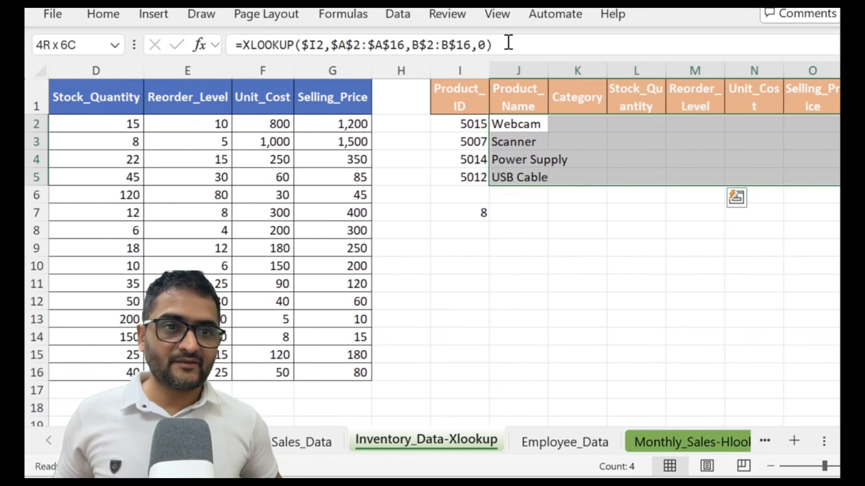
key(shift+Left)
key(shift+Left)
key(ctrl+r)
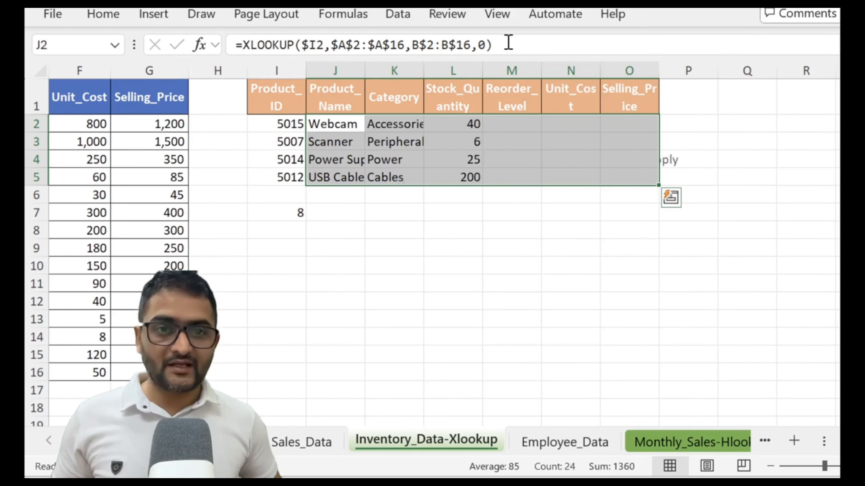
Step: Compare the source inventory table with the lookup results and check the filled Product_Name formulas down to J5
key(Left)
key(Left)
key(Left)
key(Left)
key(Left)
key(Left)
key(Left)
key(Left)
key(Left)
key(Right)
key(Right)
key(Right)
key(Right)
key(Right)
key(Right)
key(Right)
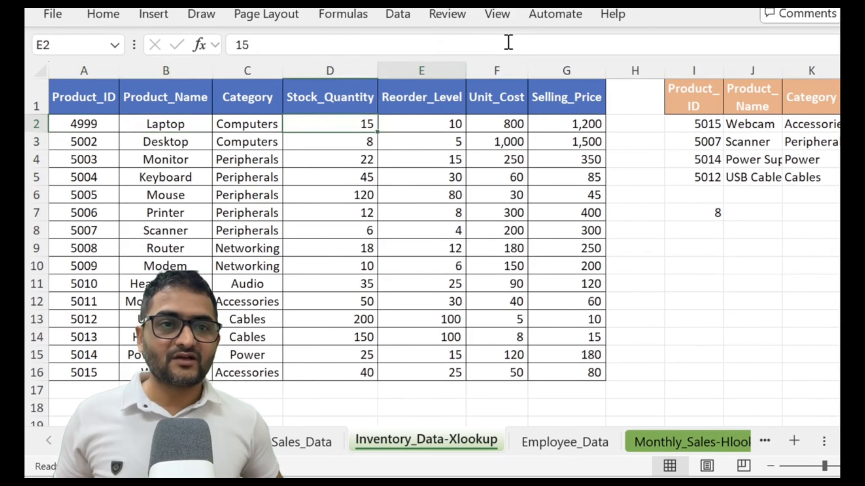
key(Right)
key(Right)
key(Down)
key(Down)
key(Down)
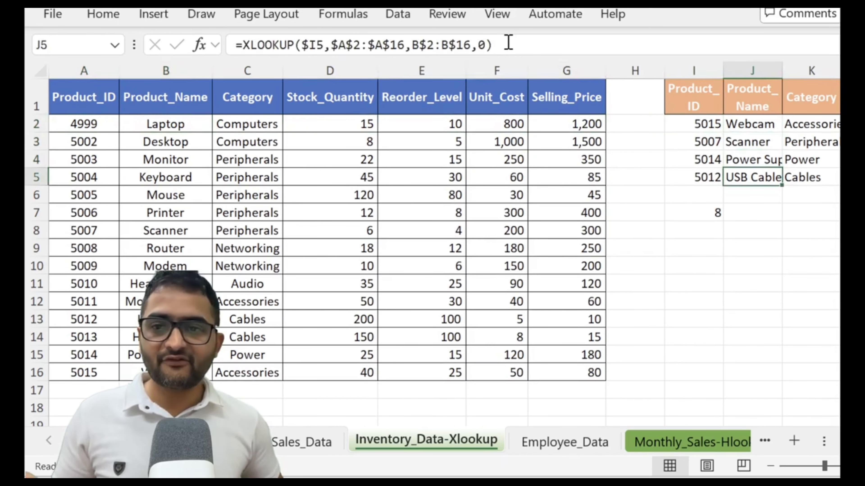
Step: Change the first lookup Product_ID in I2 to 4999
key(Left)
key(Up)
key(Up)
key(Up)
text(4)
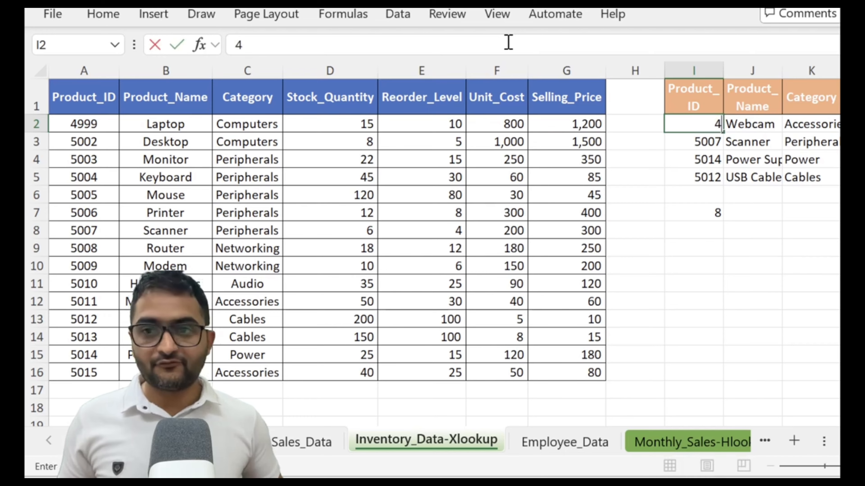
text(999)
key(Return)
Step: Check the row 2 lookup results and their formulas from Product_Name across to Selling_Price
key(Up)
key(Right)
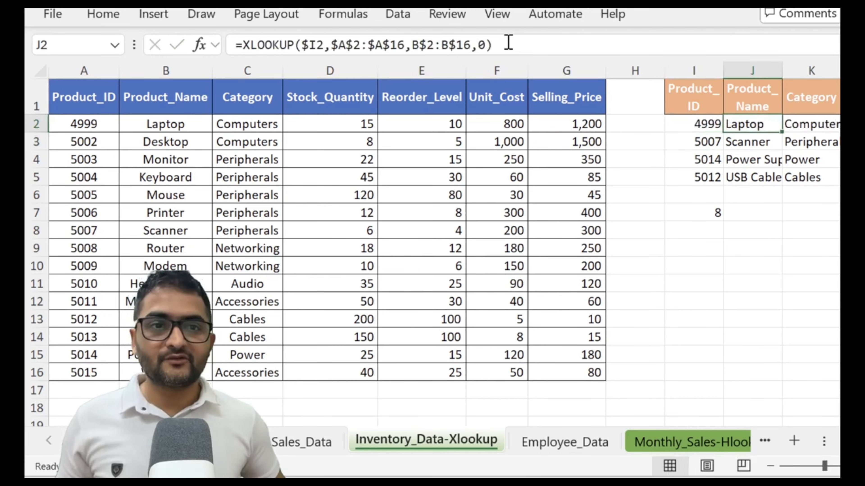
key(Right)
key(Right)
key(Right)
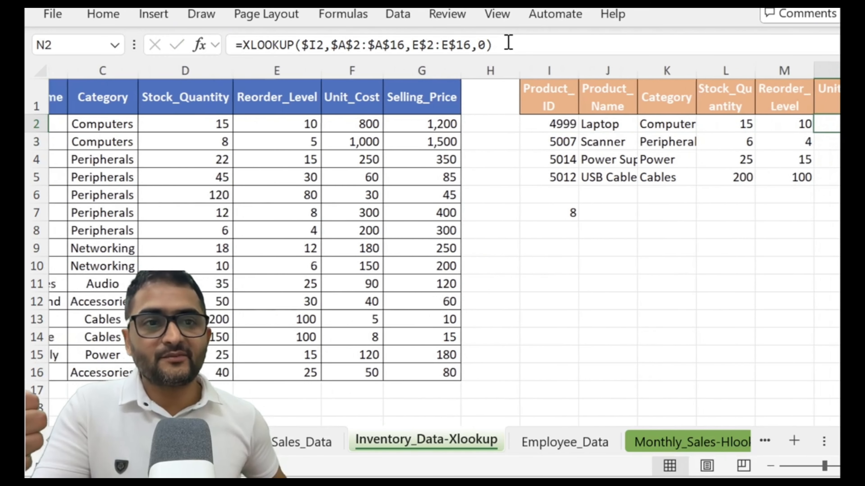
key(Left)
key(Right)
key(Right)
key(Right)
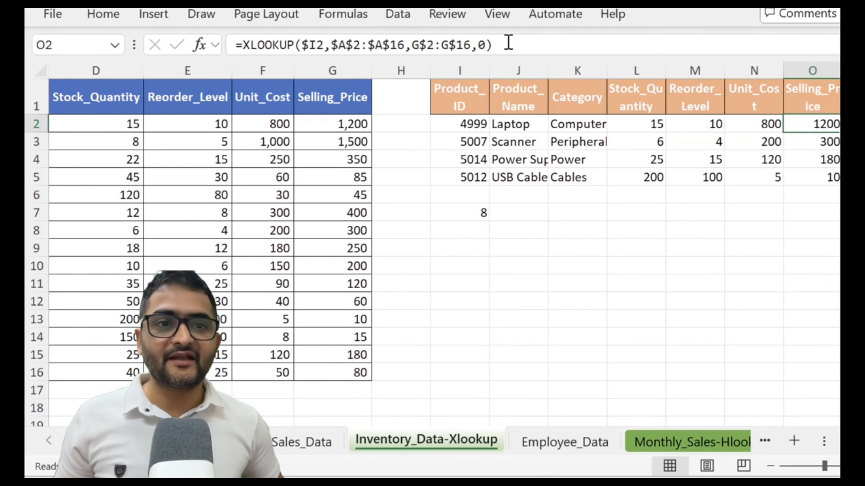
key(Left)
key(Left)
key(Right)
key(Right)
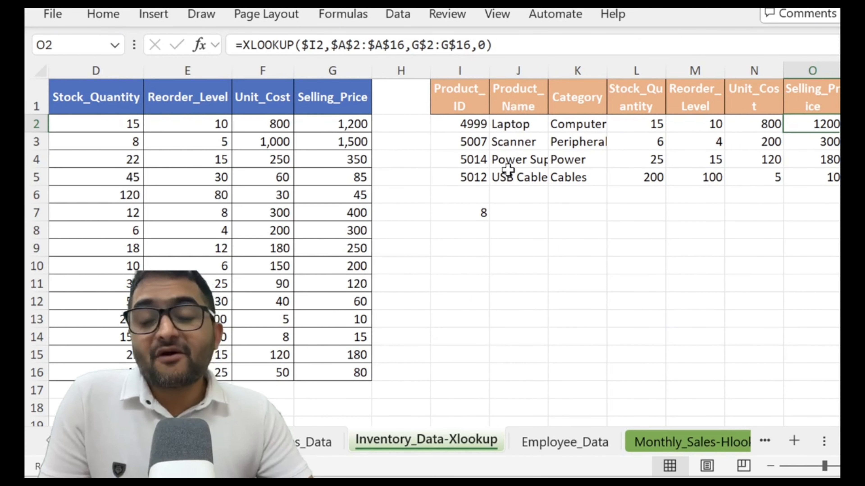
click(496, 176)
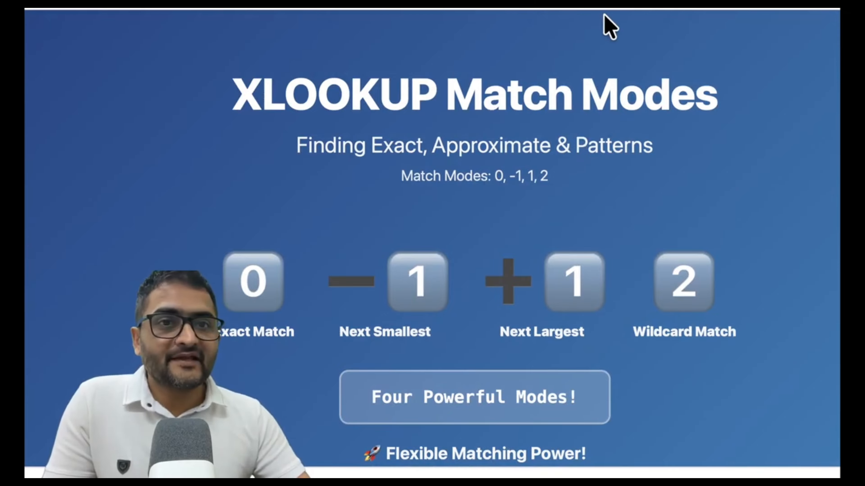
click(610, 8)
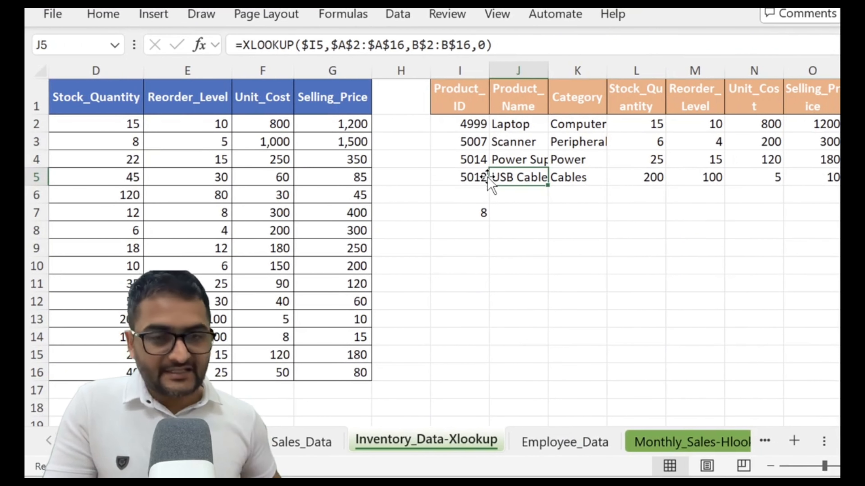
key(Down)
key(Down)
key(Up)
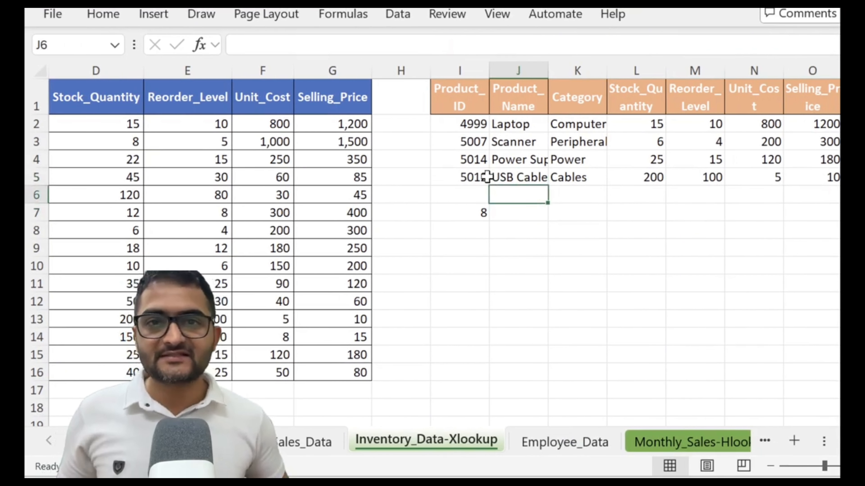